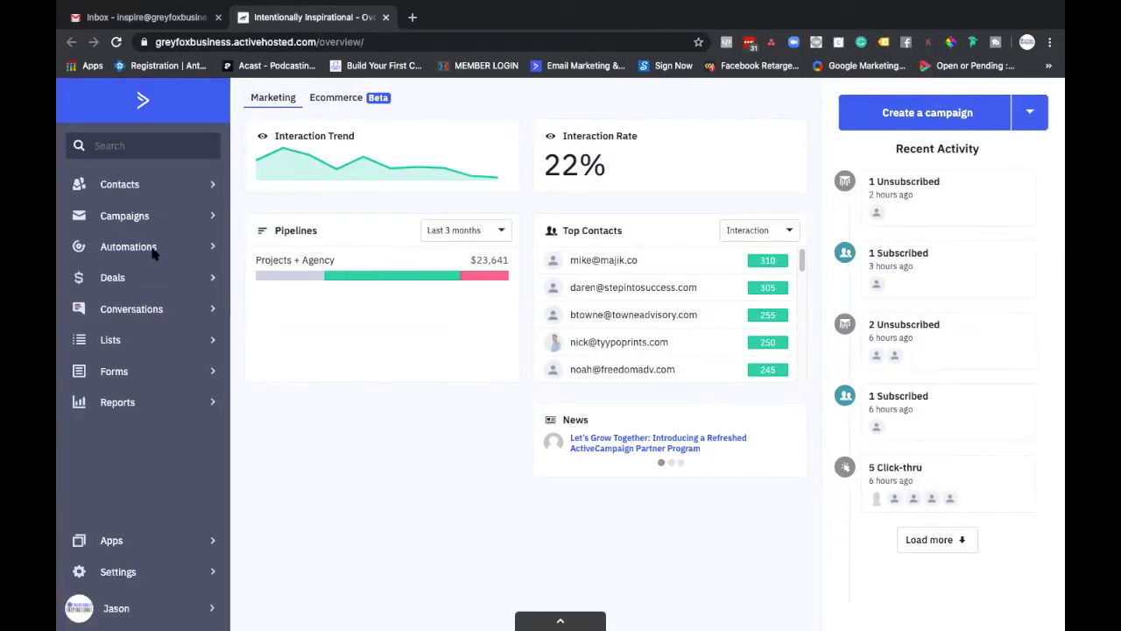
Step: Go to the automations list and start creating a new automation
click(152, 251)
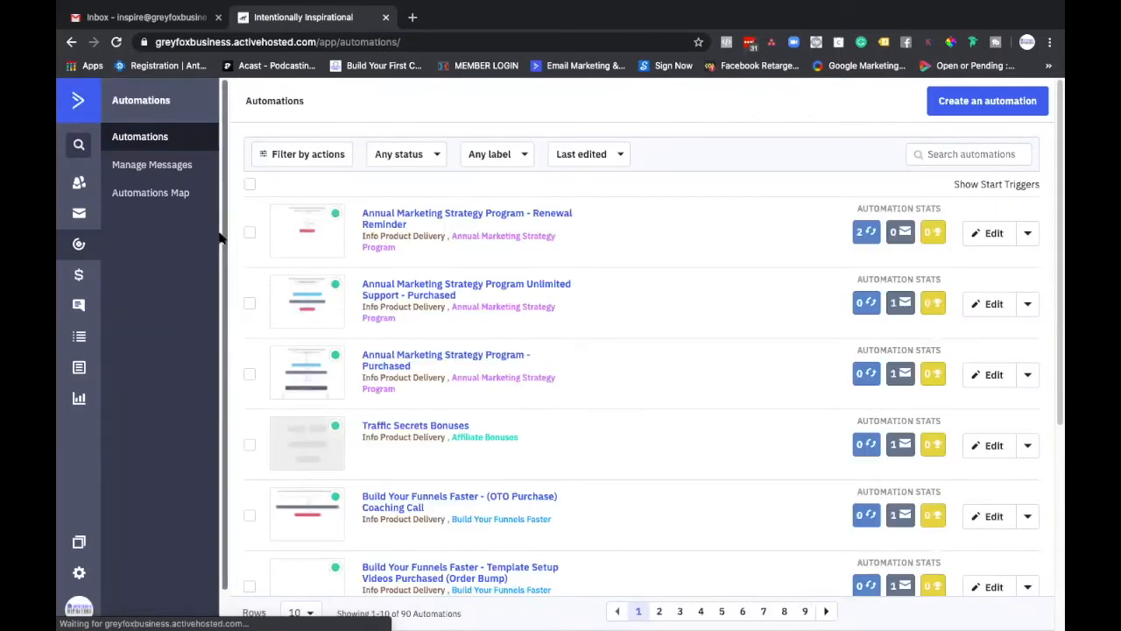
click(961, 105)
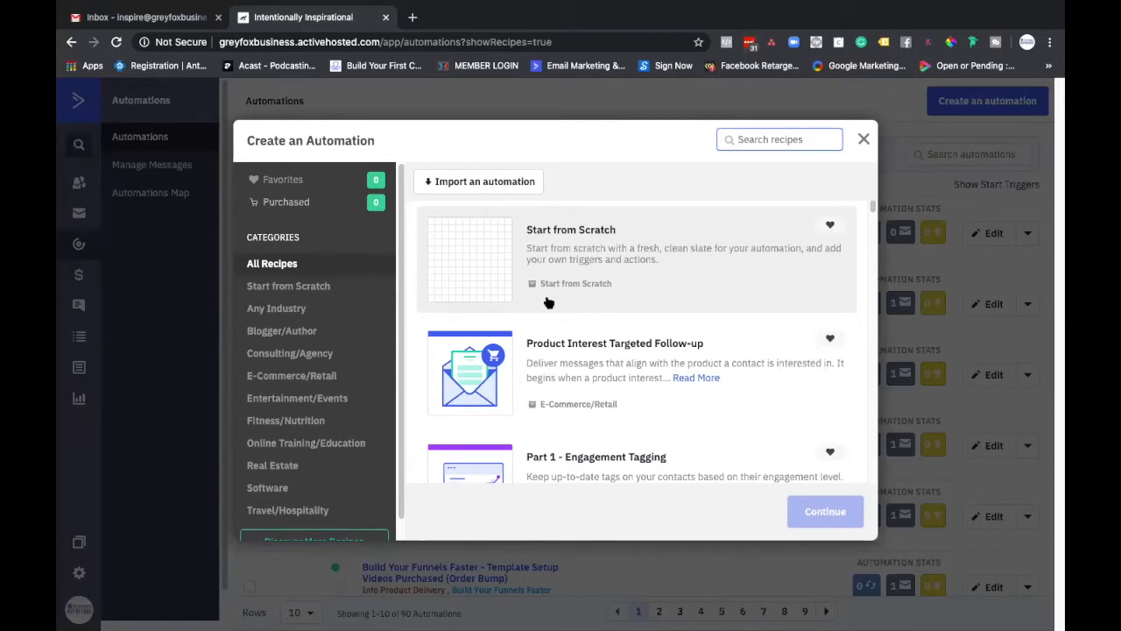
Step: Look through the available automation recipes across all categories for a suitable starting point
scroll(551, 300, down, 2)
scroll(546, 302, down, 2)
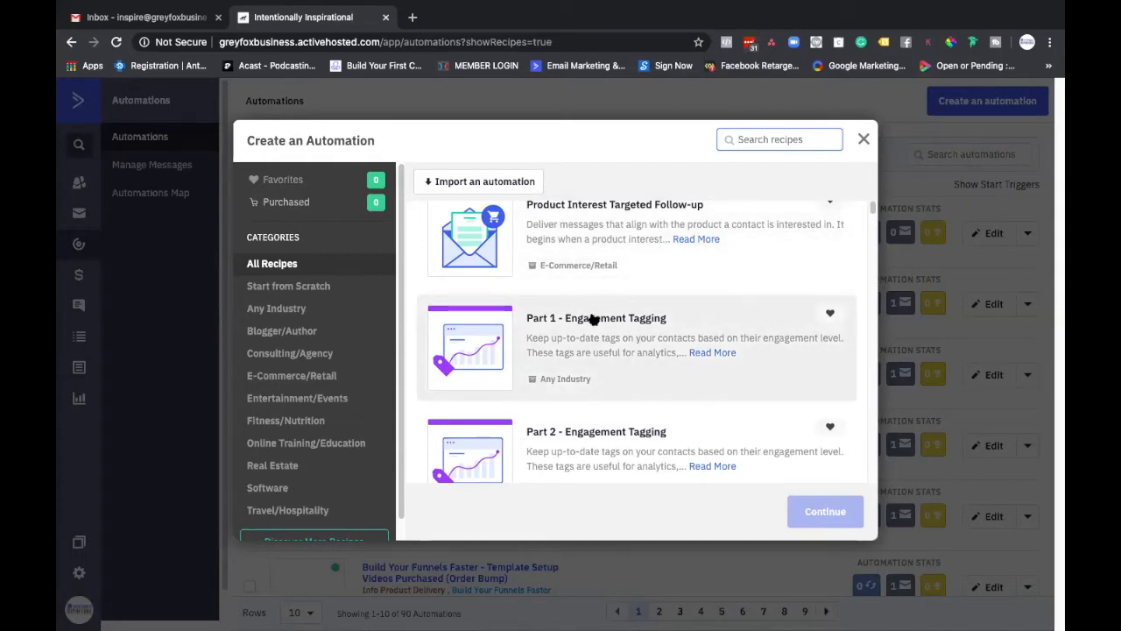
scroll(495, 313, down, 1)
scroll(495, 313, down, 10)
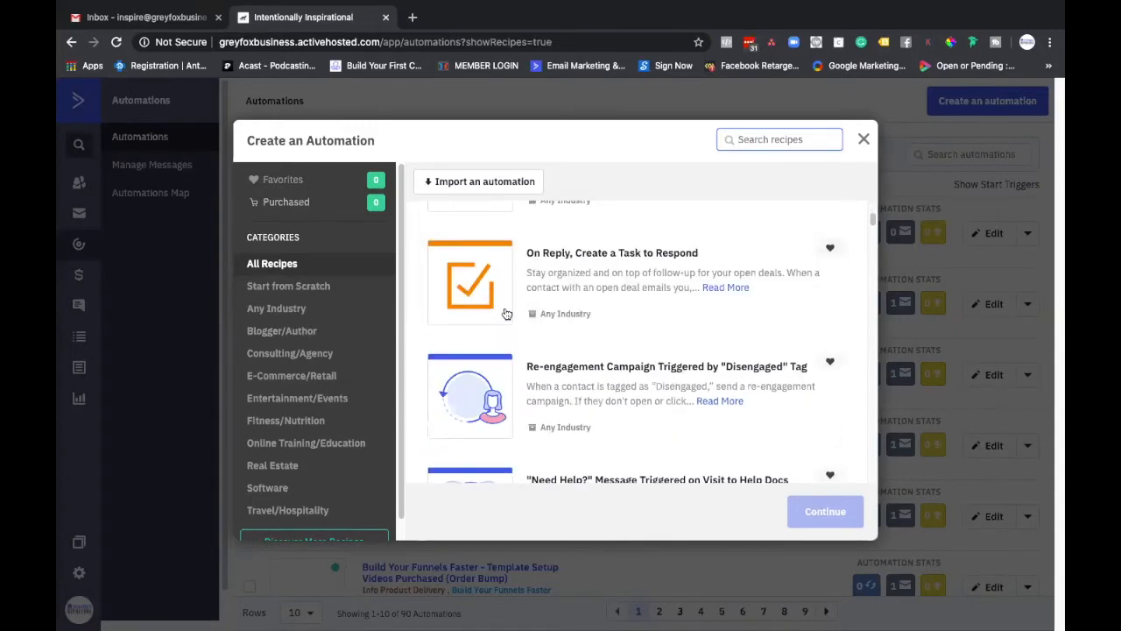
scroll(508, 315, down, 10)
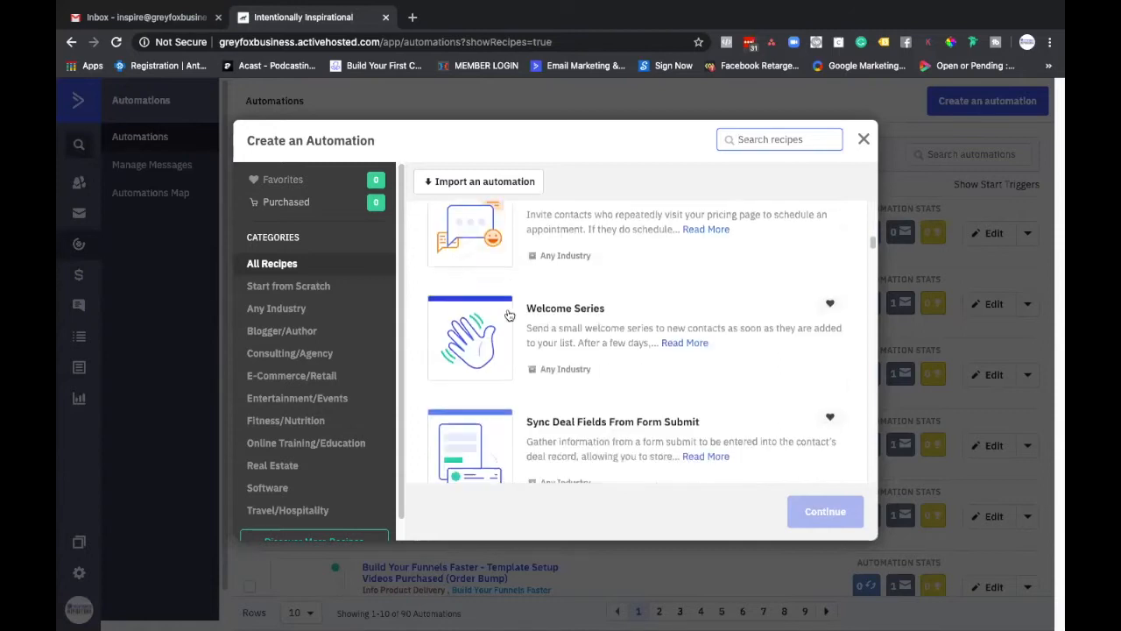
scroll(508, 315, down, 10)
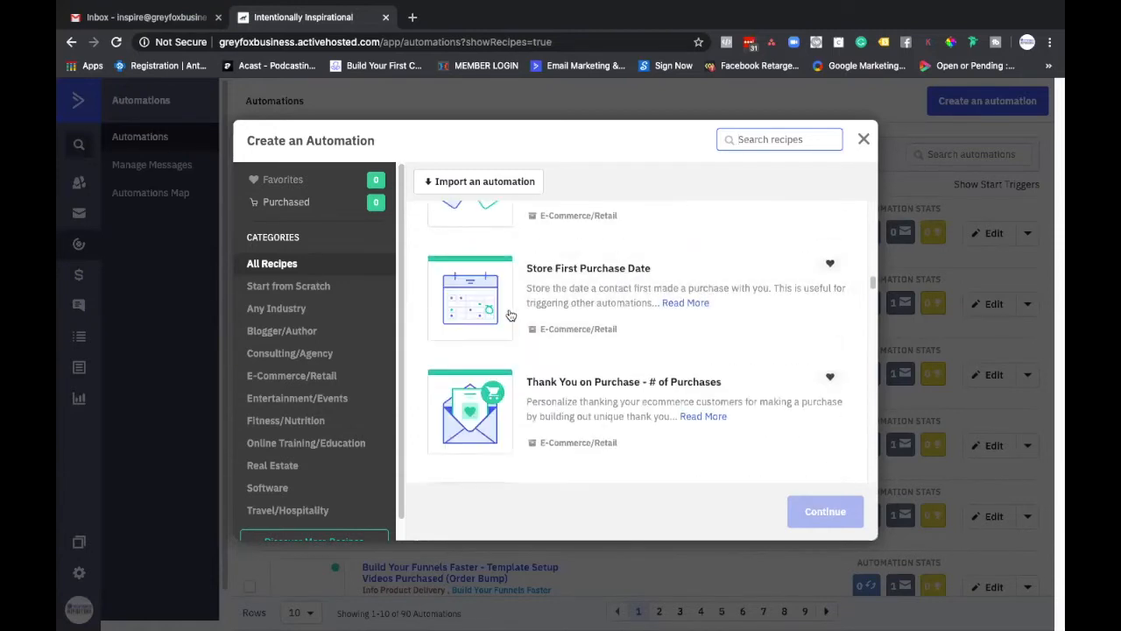
scroll(515, 315, down, 10)
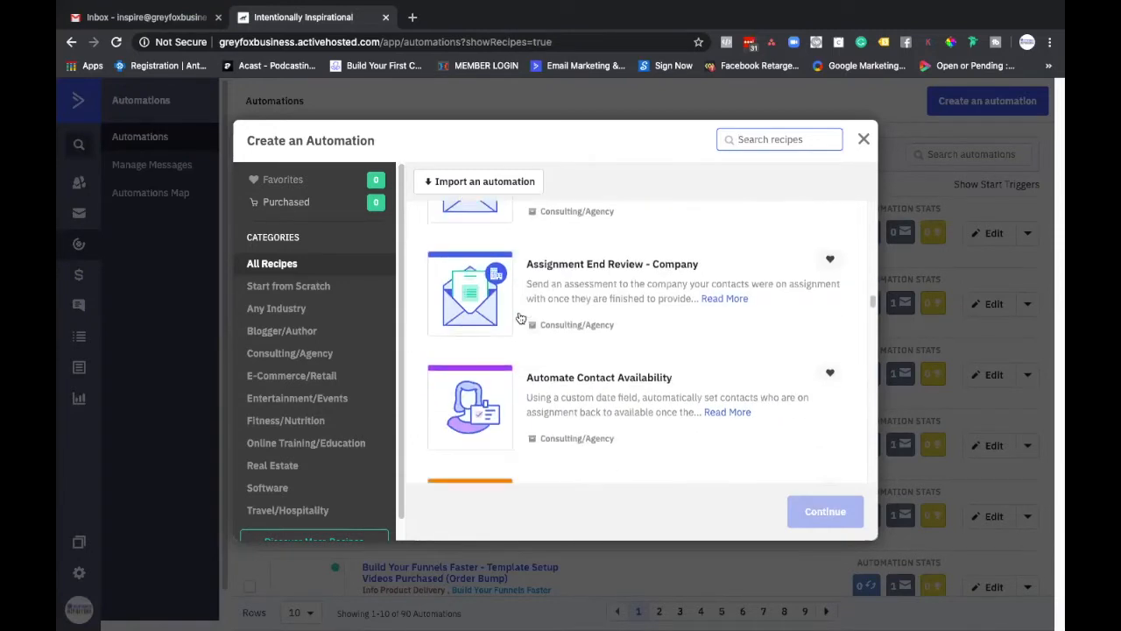
scroll(535, 334, down, 10)
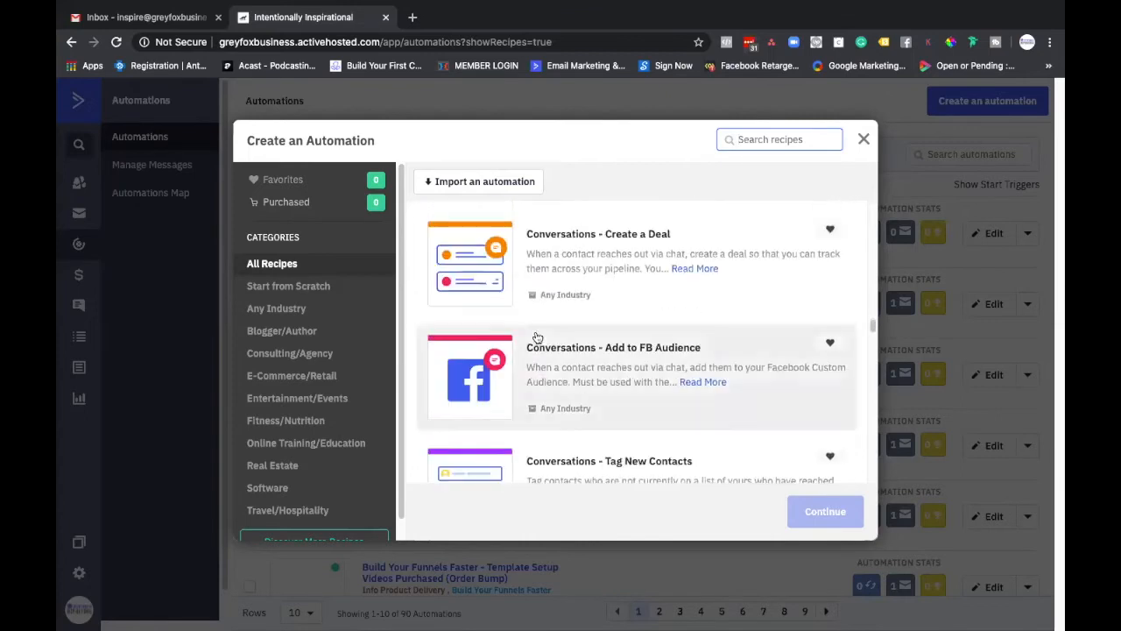
scroll(535, 336, down, 10)
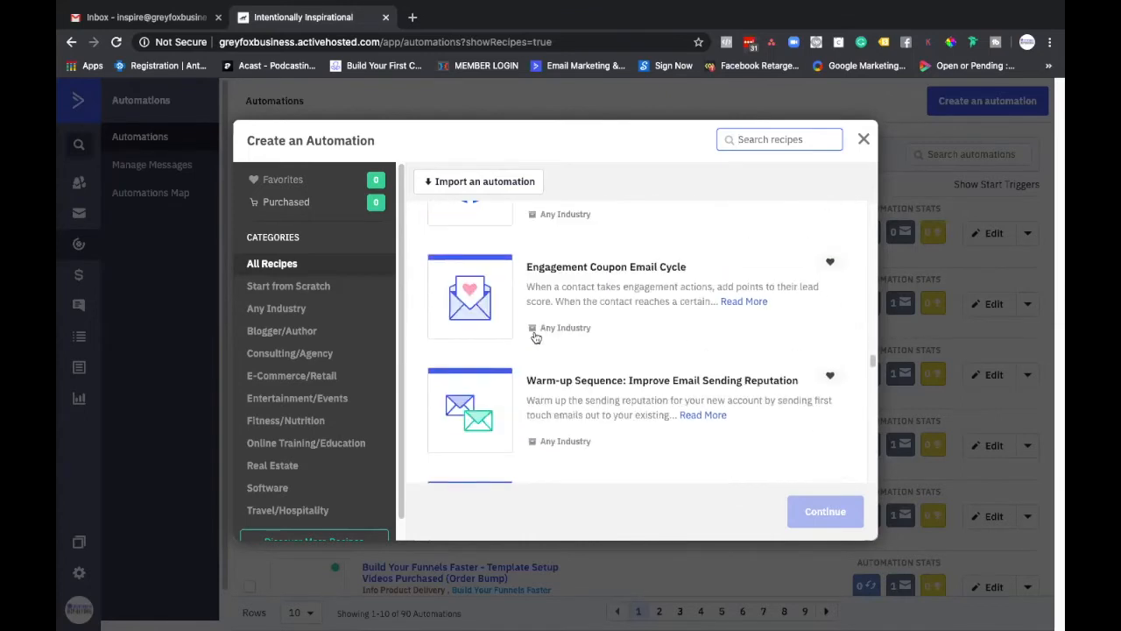
scroll(537, 337, down, 10)
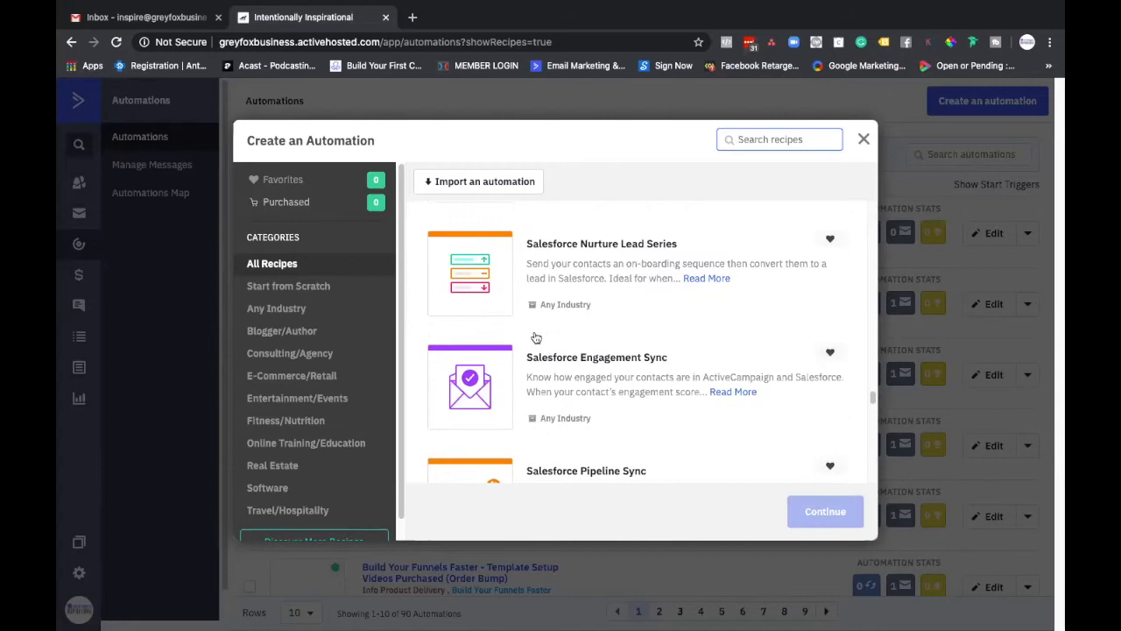
scroll(539, 340, up, 10)
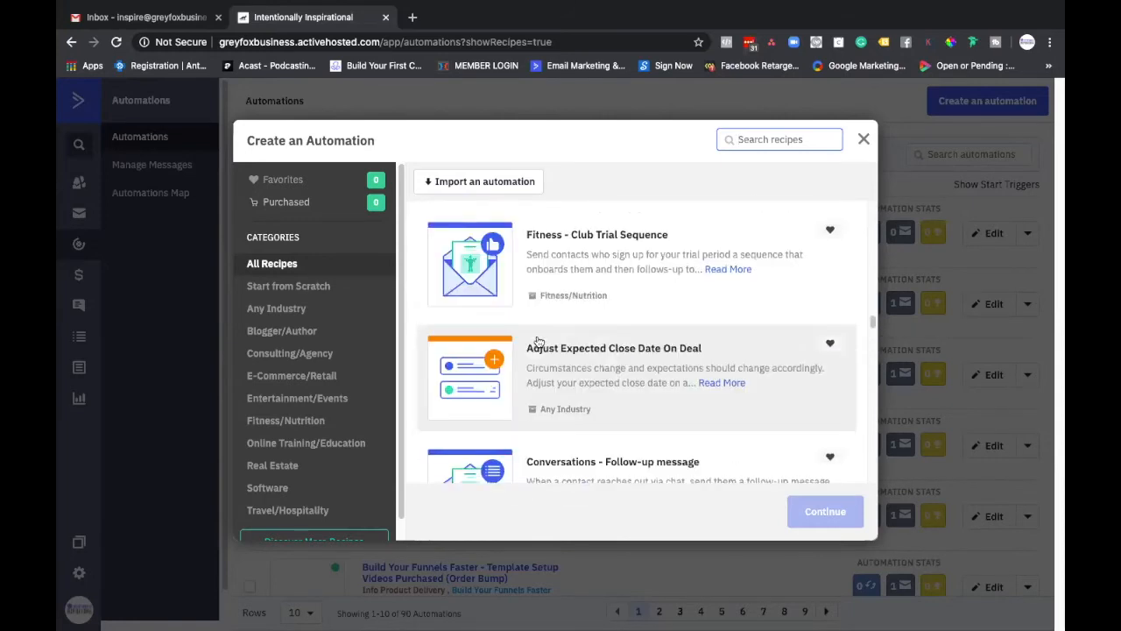
scroll(539, 344, up, 10)
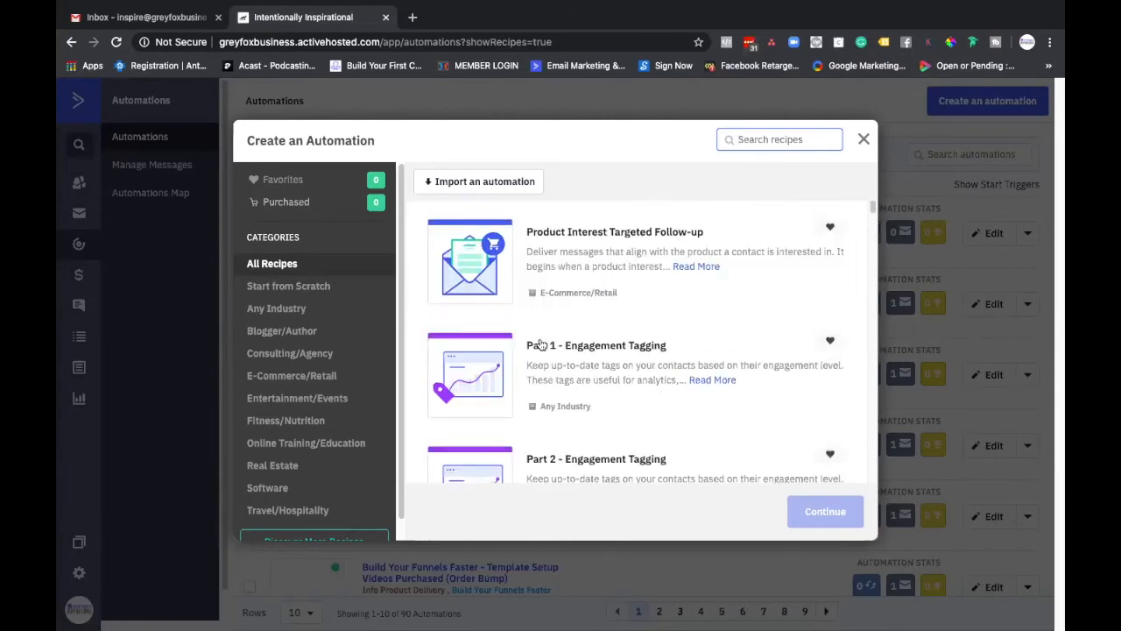
Step: Create the automation from the "Part 1 - Engagement Tagging" recipe
scroll(541, 343, down, 4)
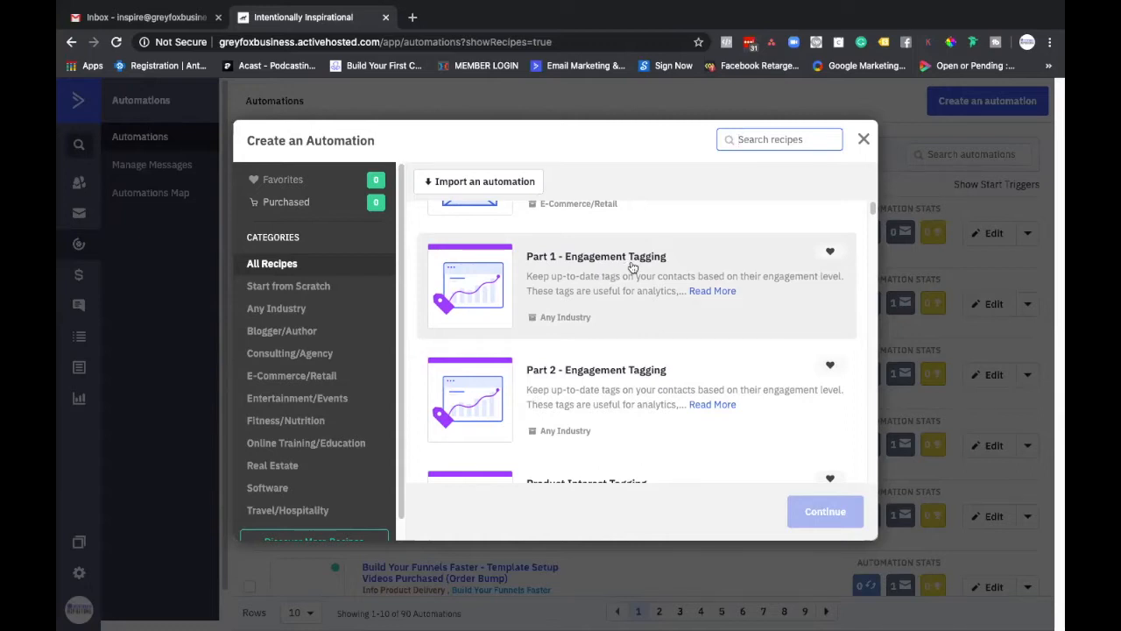
click(633, 266)
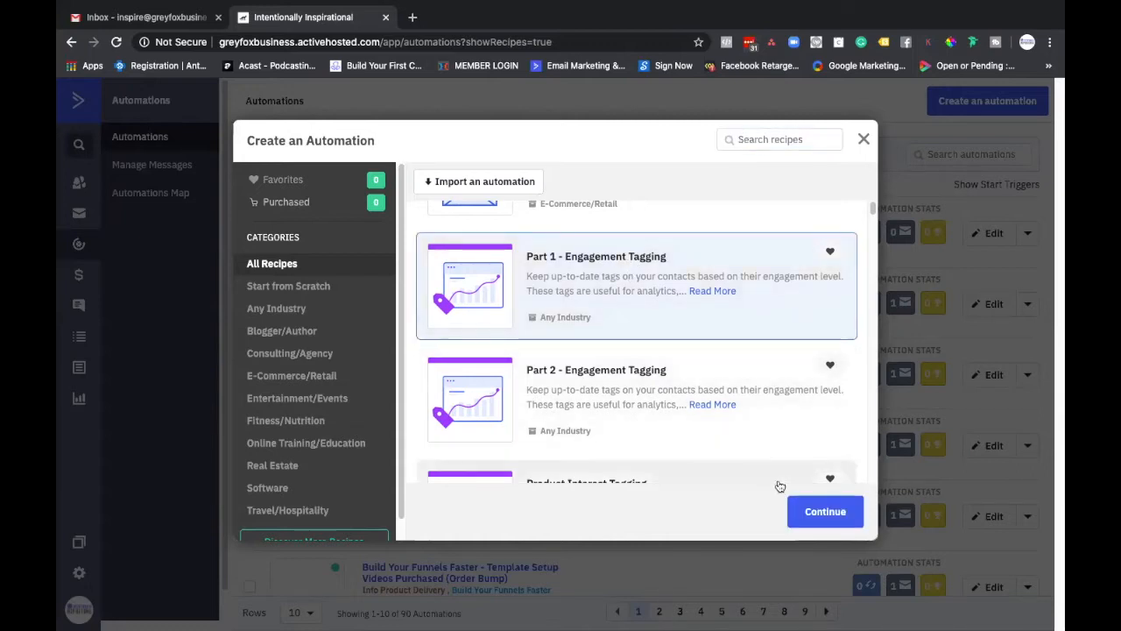
click(813, 520)
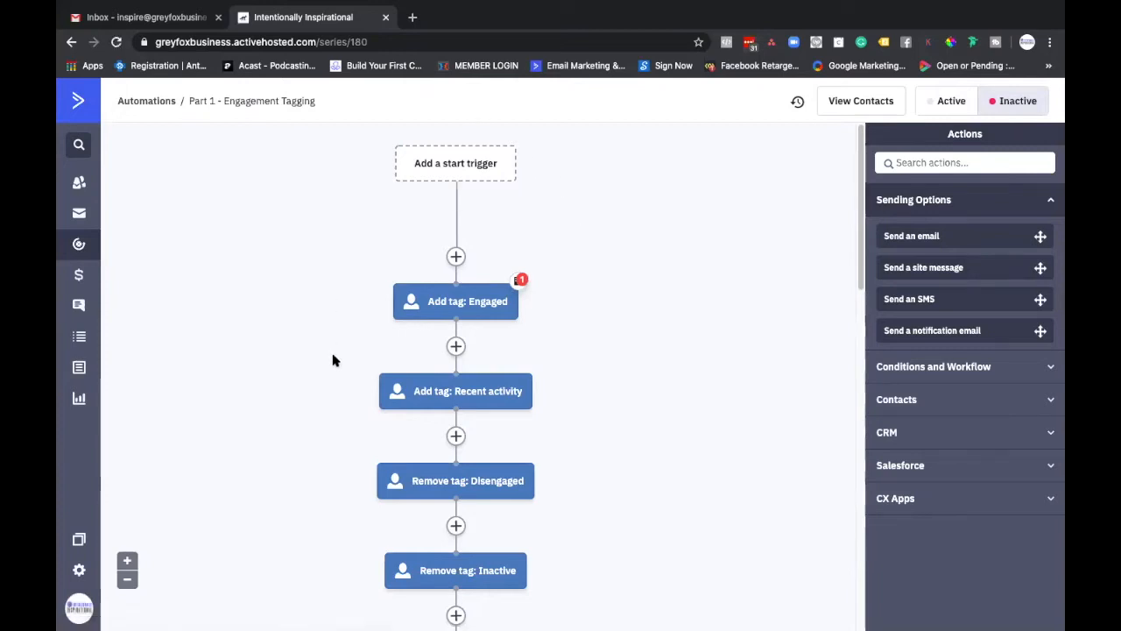
Step: Delete the note attached to the "Add tag: Engaged" action near the start of the workflow
scroll(334, 359, down, 3)
scroll(334, 359, down, 10)
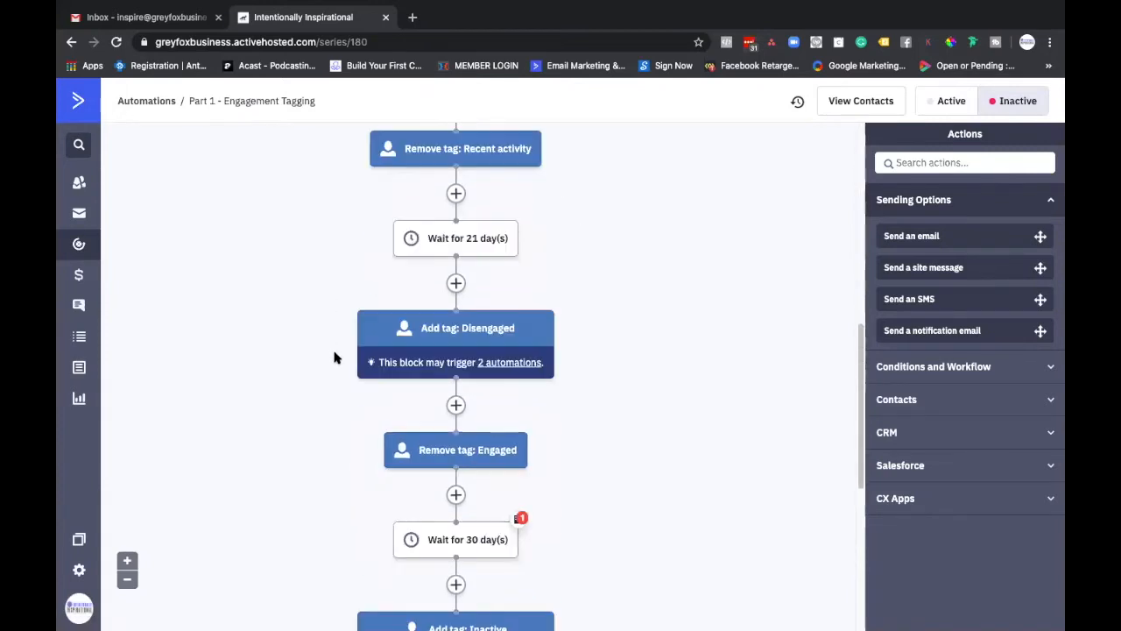
scroll(333, 356, up, 13)
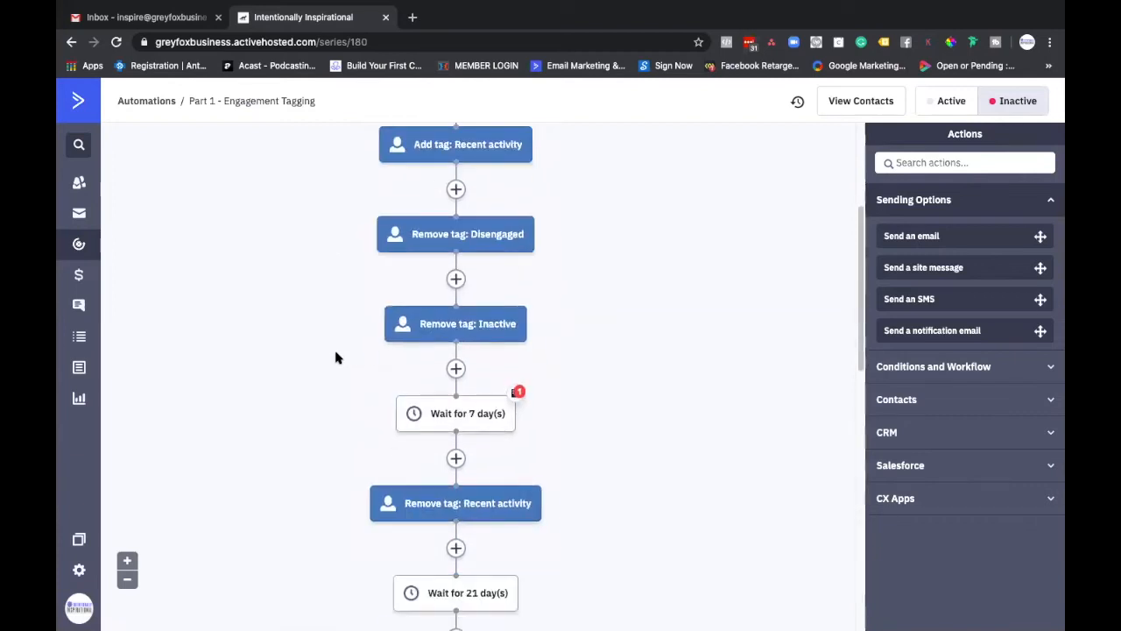
mouse_move(516, 296)
scroll(491, 306, down, 8)
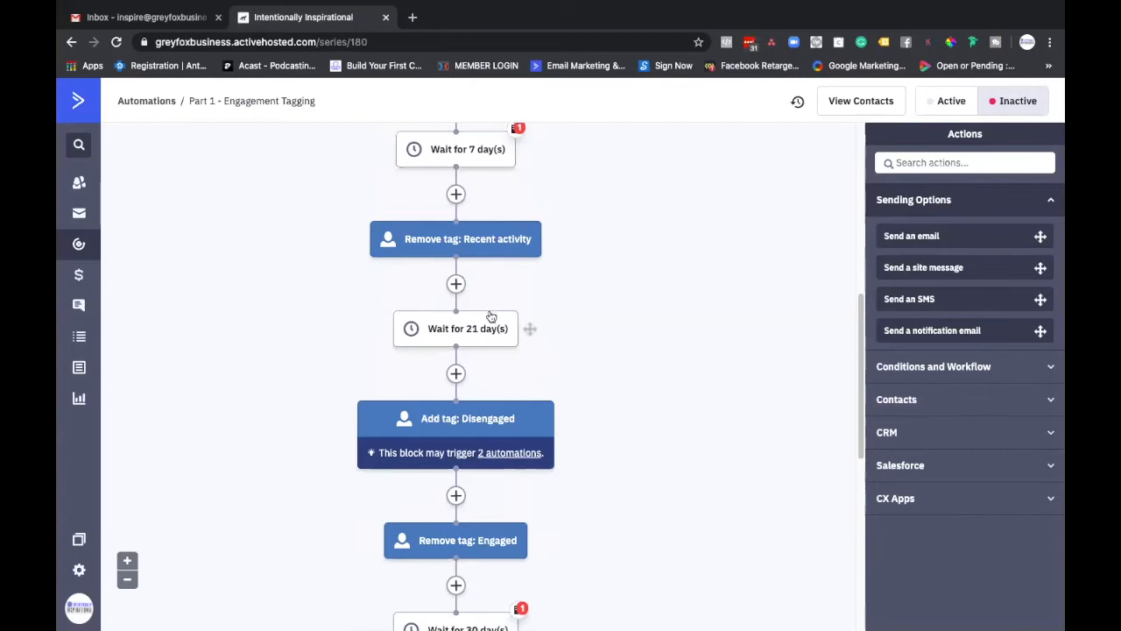
scroll(491, 317, down, 5)
scroll(492, 319, up, 13)
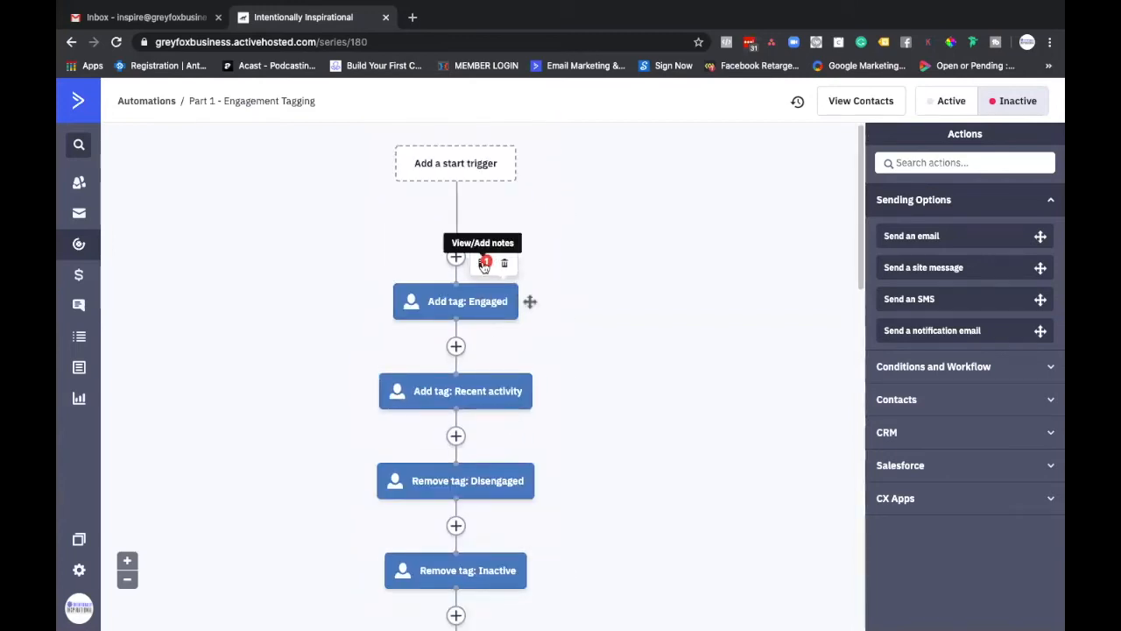
click(483, 265)
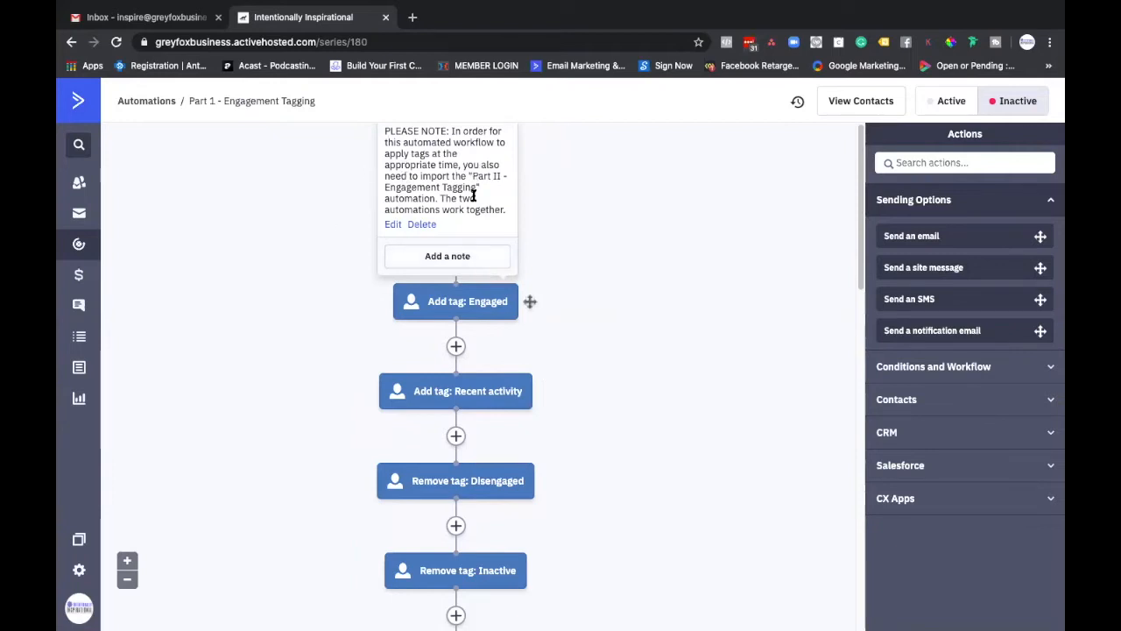
click(422, 225)
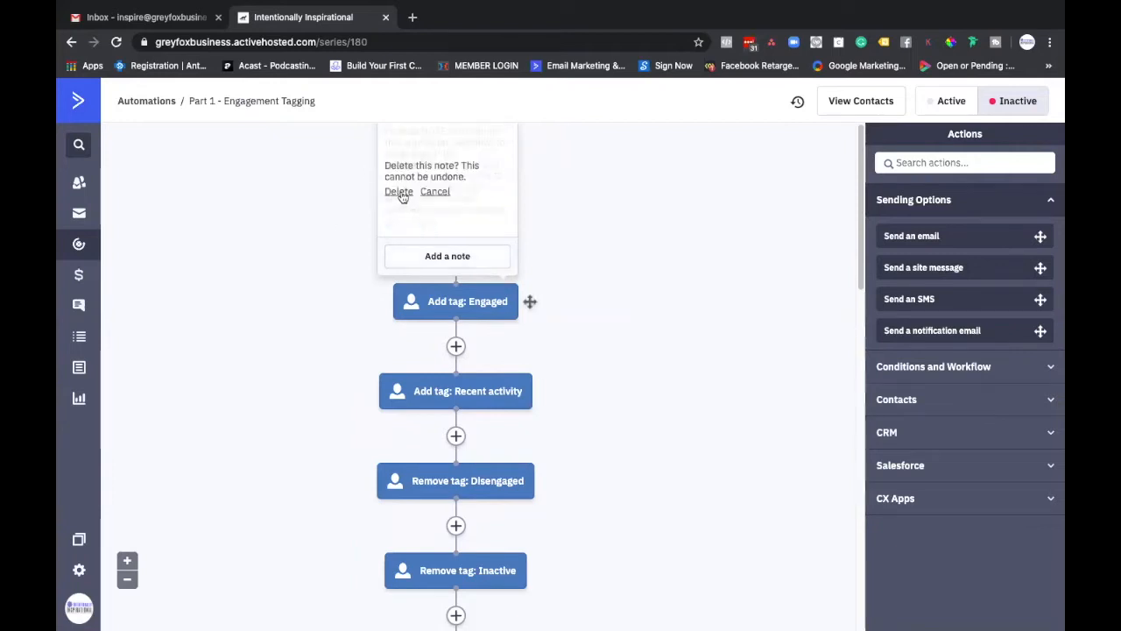
click(402, 193)
click(454, 259)
Step: Delete the note attached to the "Wait for 7 day(s)" action
scroll(538, 322, down, 4)
click(484, 304)
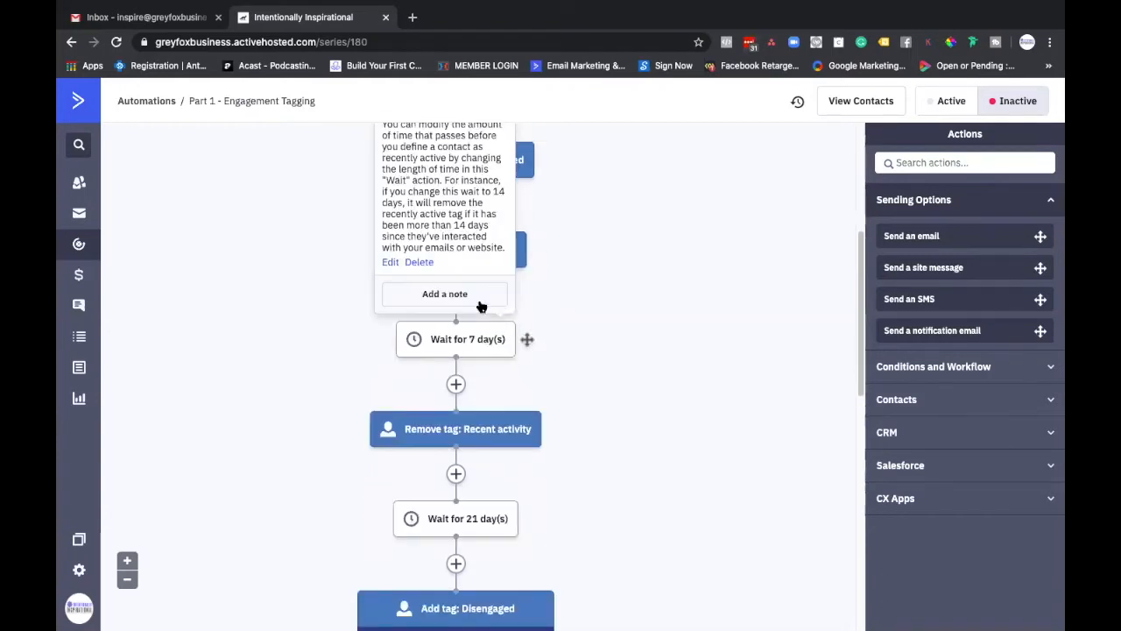
click(418, 264)
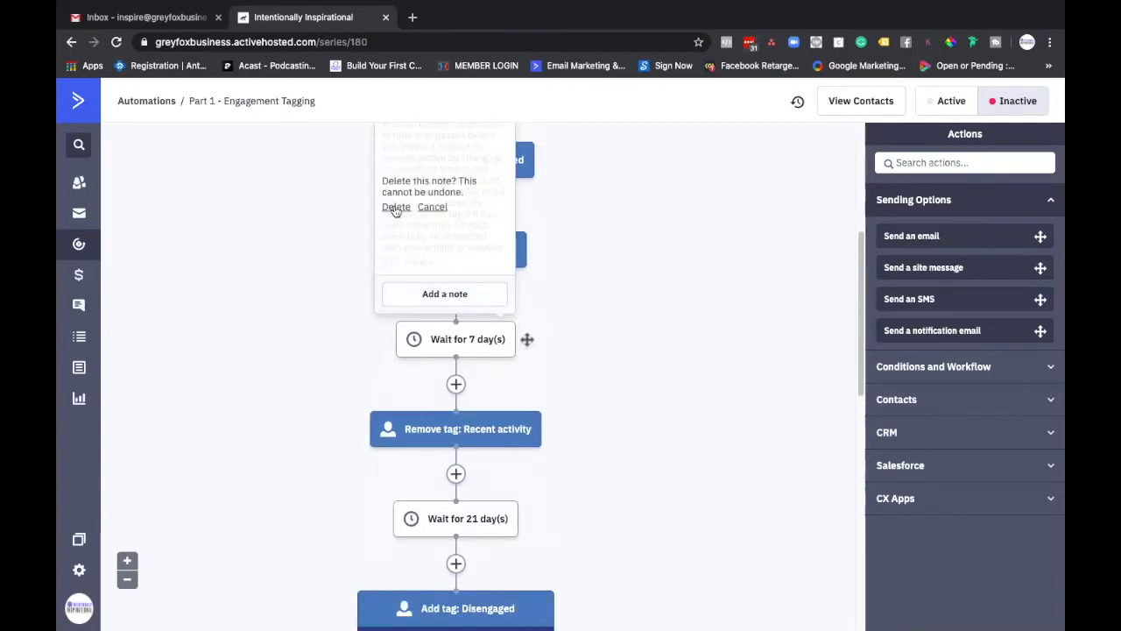
click(396, 208)
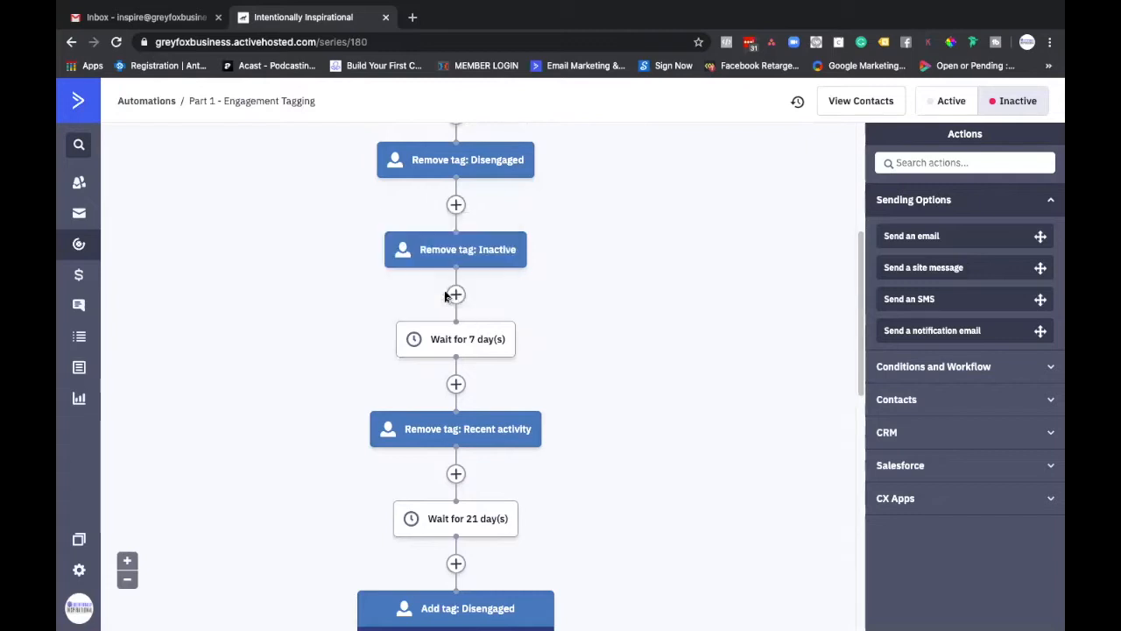
click(446, 297)
Step: Delete the note attached to the "Wait for 30 day(s)" action and close its notes box without adding another
scroll(464, 377, down, 5)
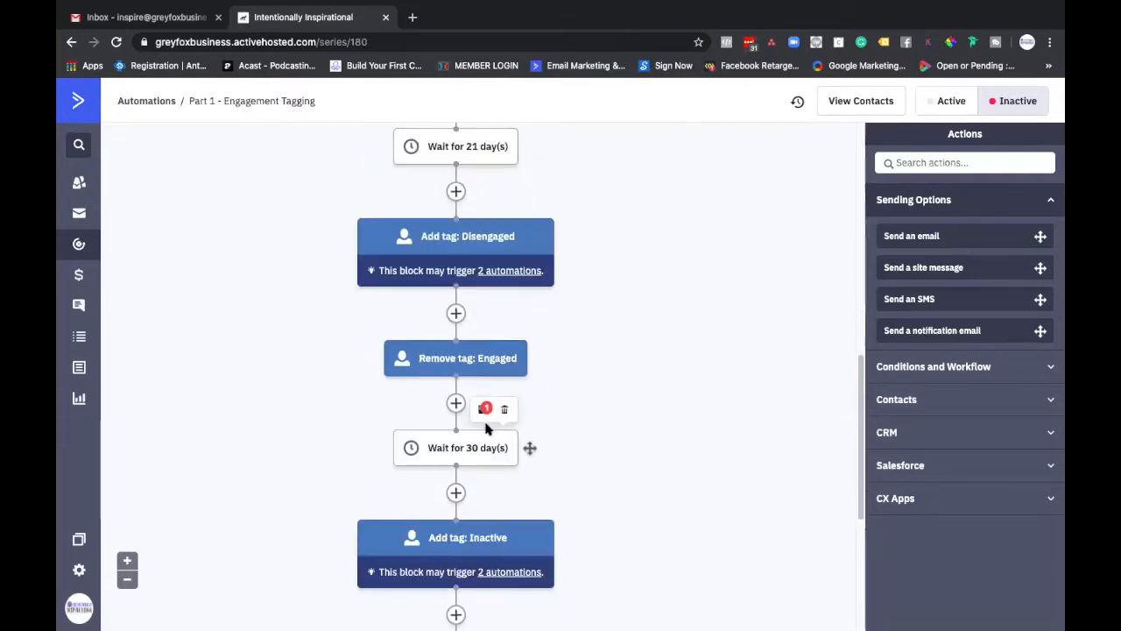
click(484, 410)
click(422, 372)
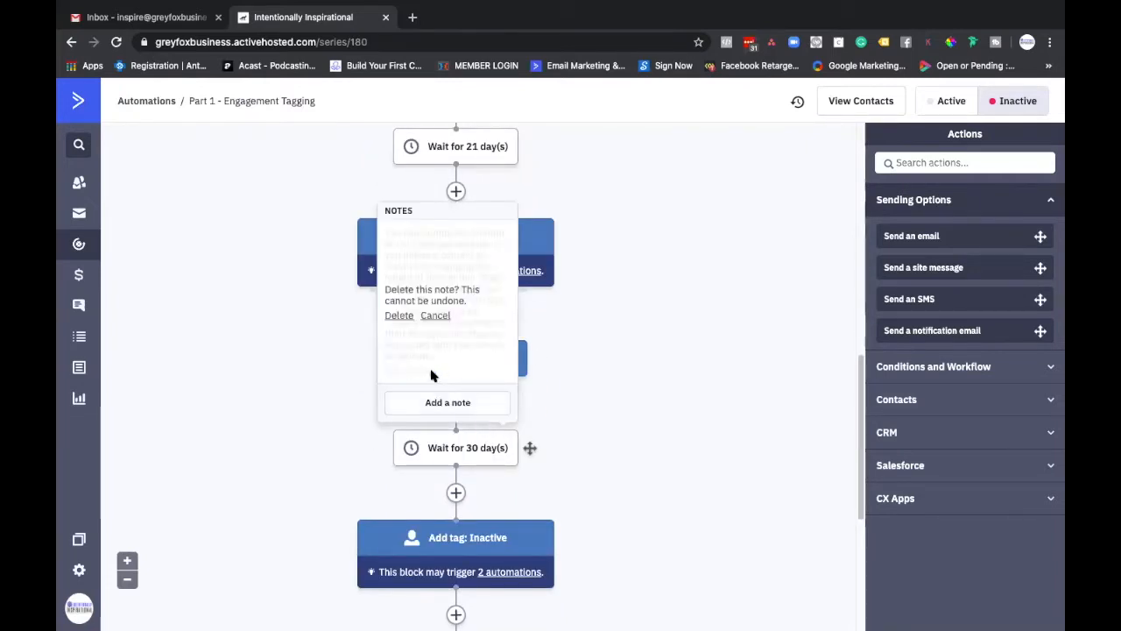
click(400, 319)
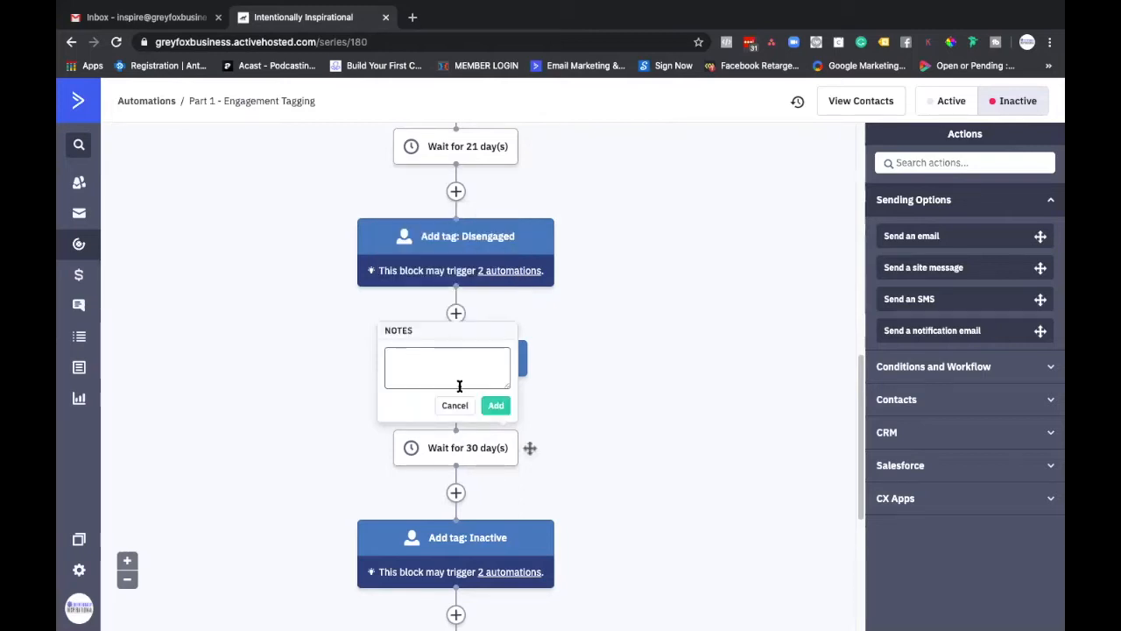
click(455, 405)
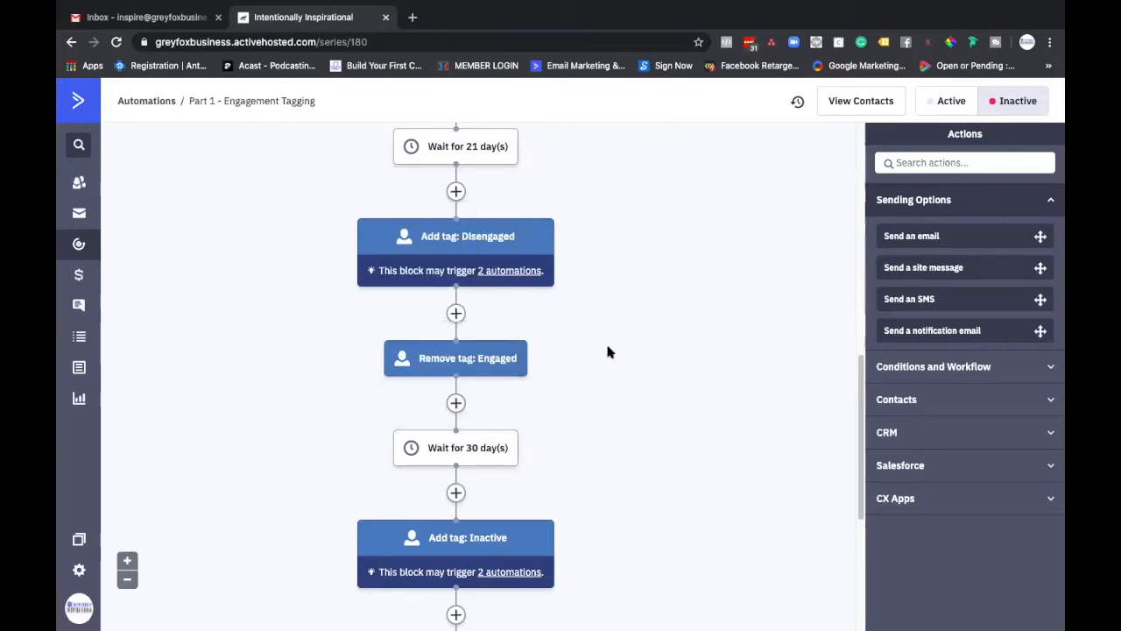
Step: Review the Engagement Tagging workflow from start trigger to end, examining the order of its tag and wait actions
scroll(611, 348, down, 3)
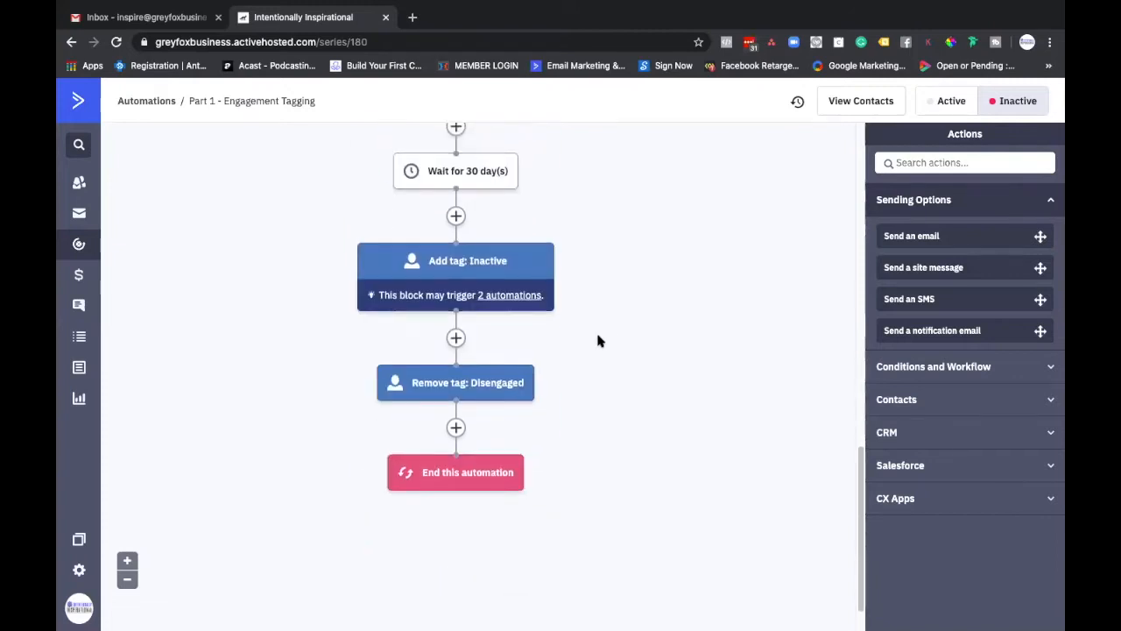
scroll(599, 342, up, 4)
scroll(598, 342, up, 7)
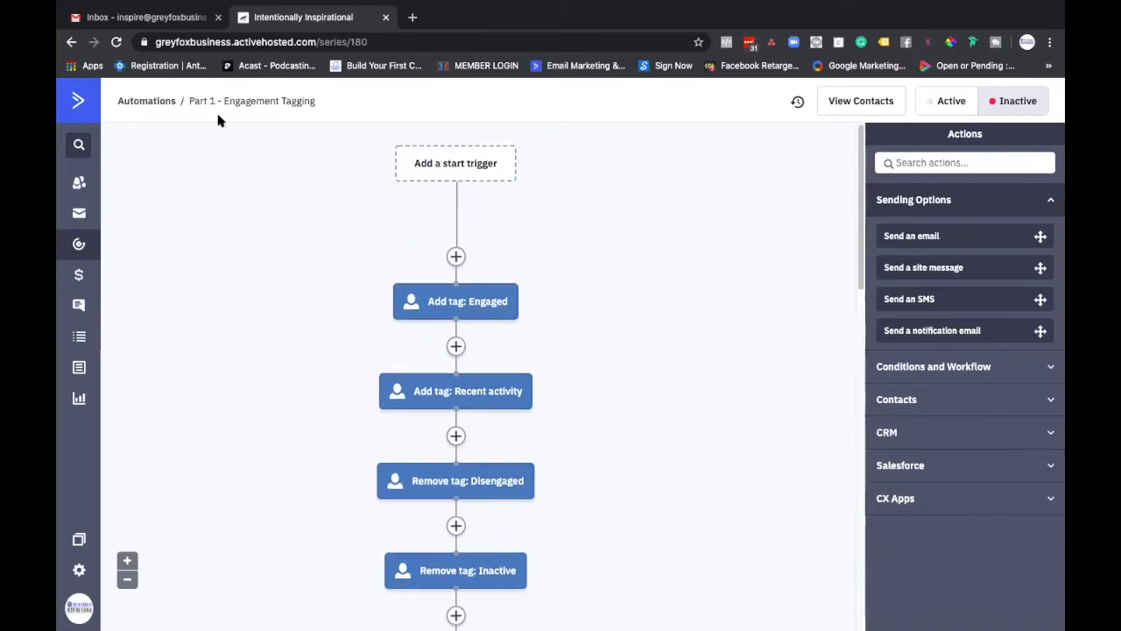
scroll(282, 376, down, 1)
scroll(281, 376, up, 1)
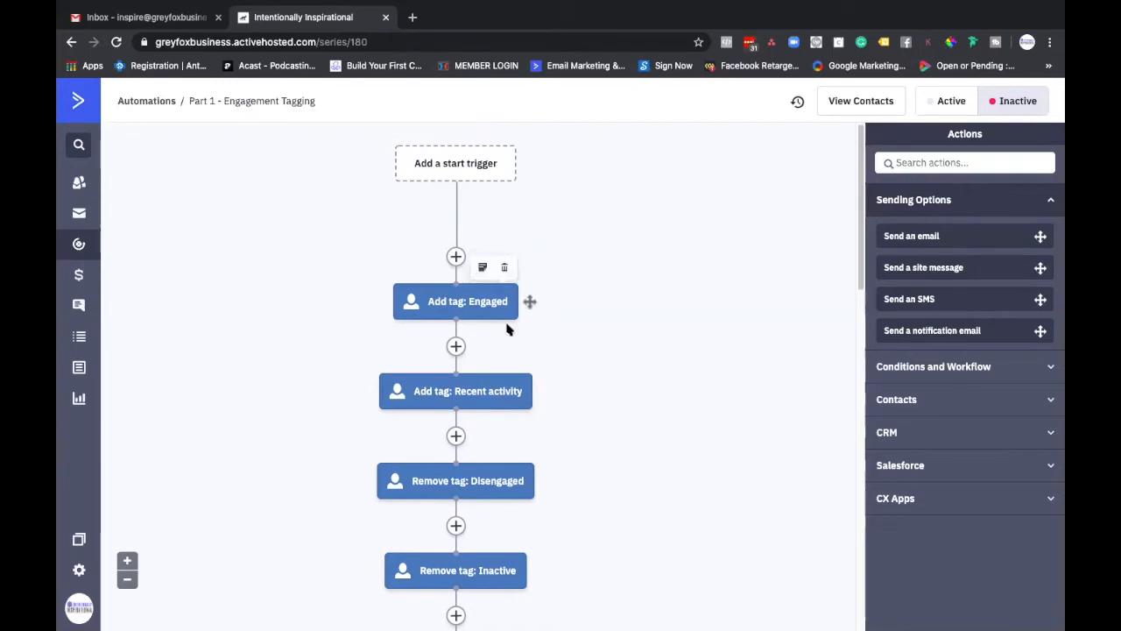
scroll(526, 301, down, 1)
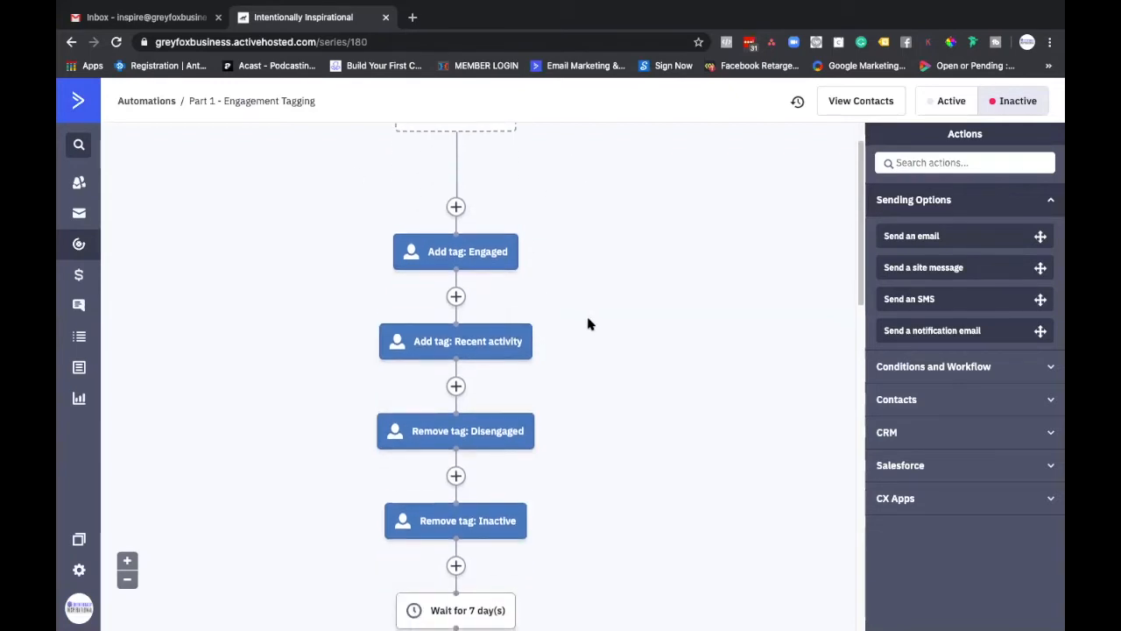
scroll(589, 322, down, 1)
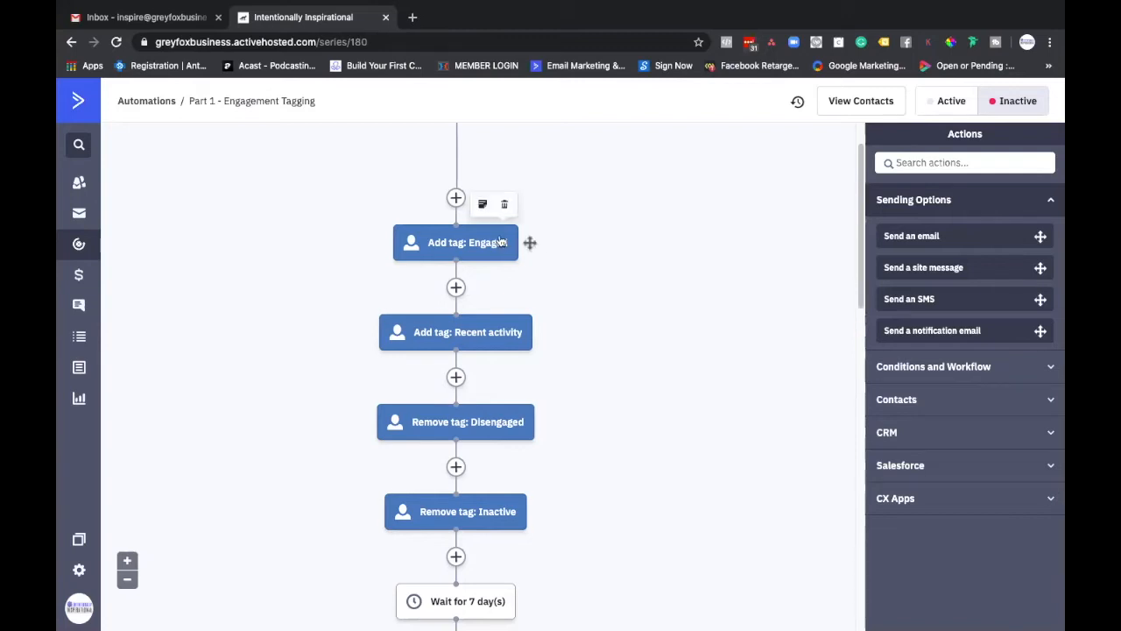
scroll(517, 239, down, 1)
scroll(501, 244, up, 2)
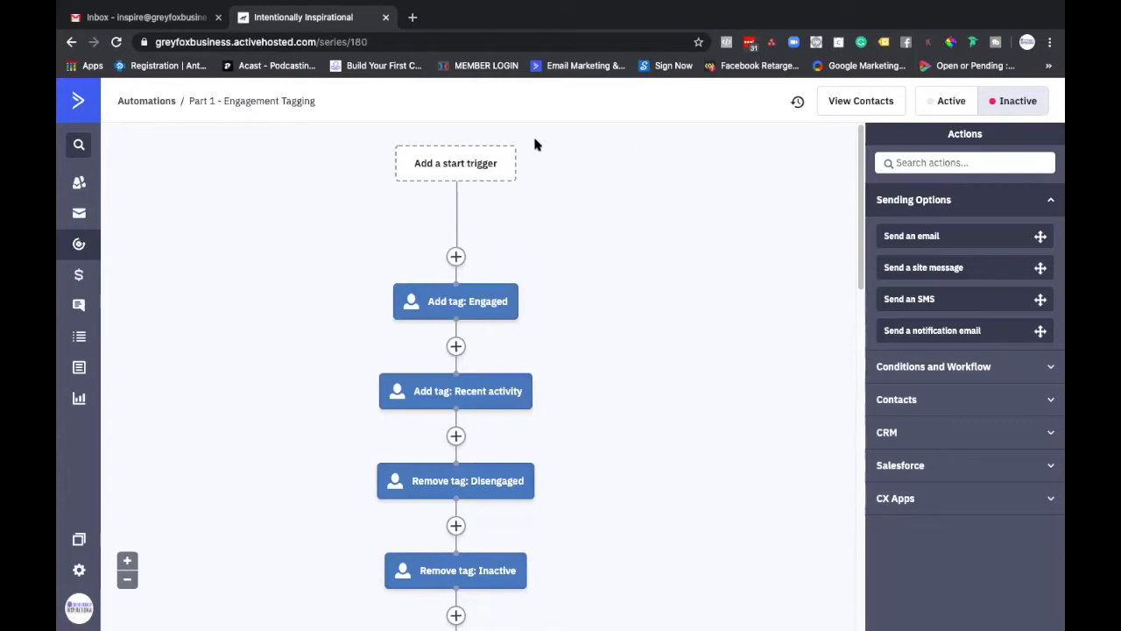
scroll(481, 263, down, 1)
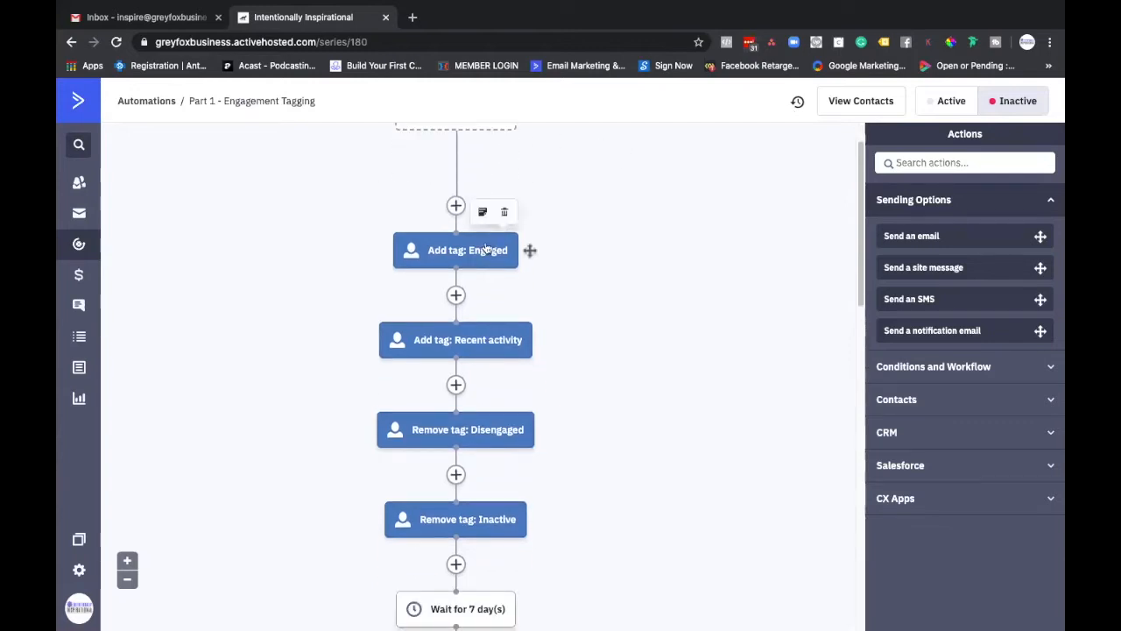
Step: Set the wait between "Remove tag: Inactive" and "Remove tag: Recent activity" to 2 months and save it
scroll(489, 274, down, 2)
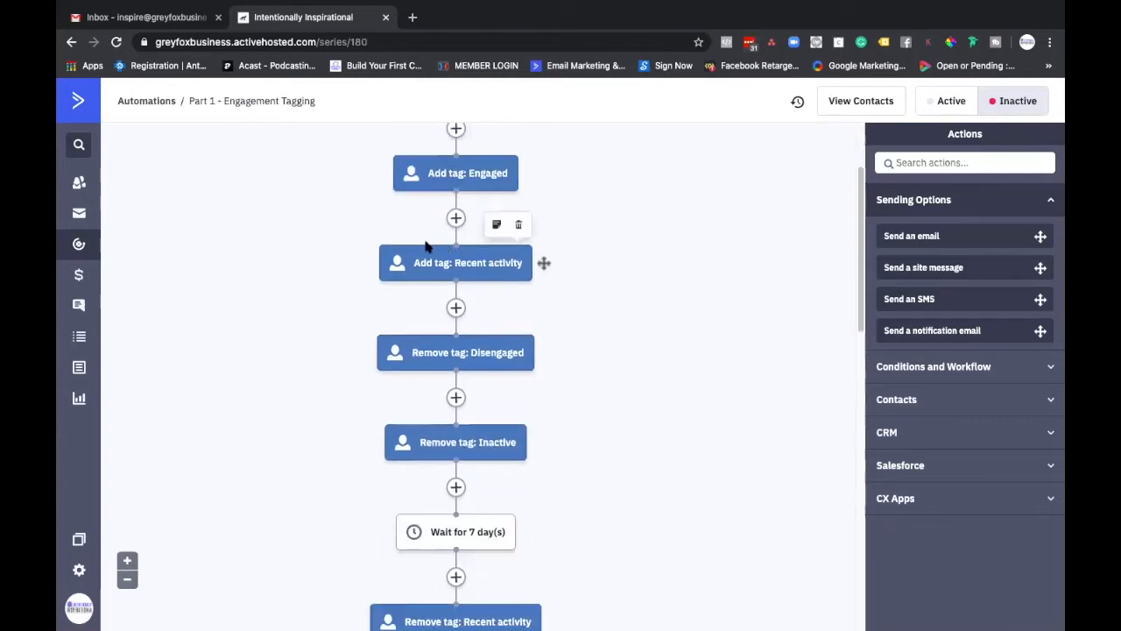
scroll(540, 275, down, 1)
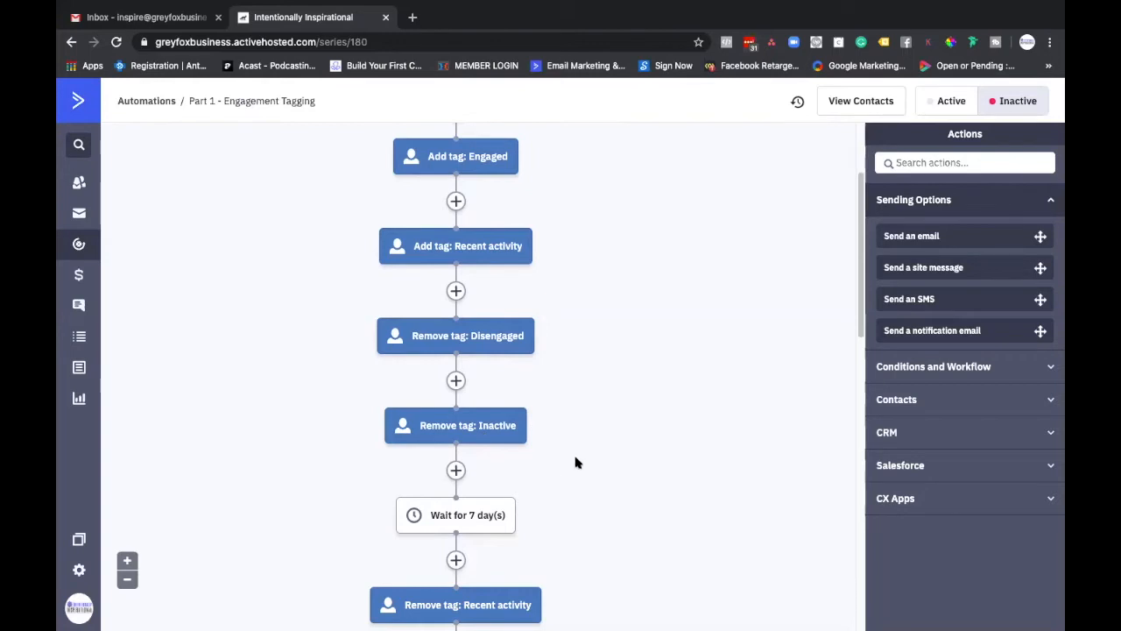
scroll(482, 183, down, 1)
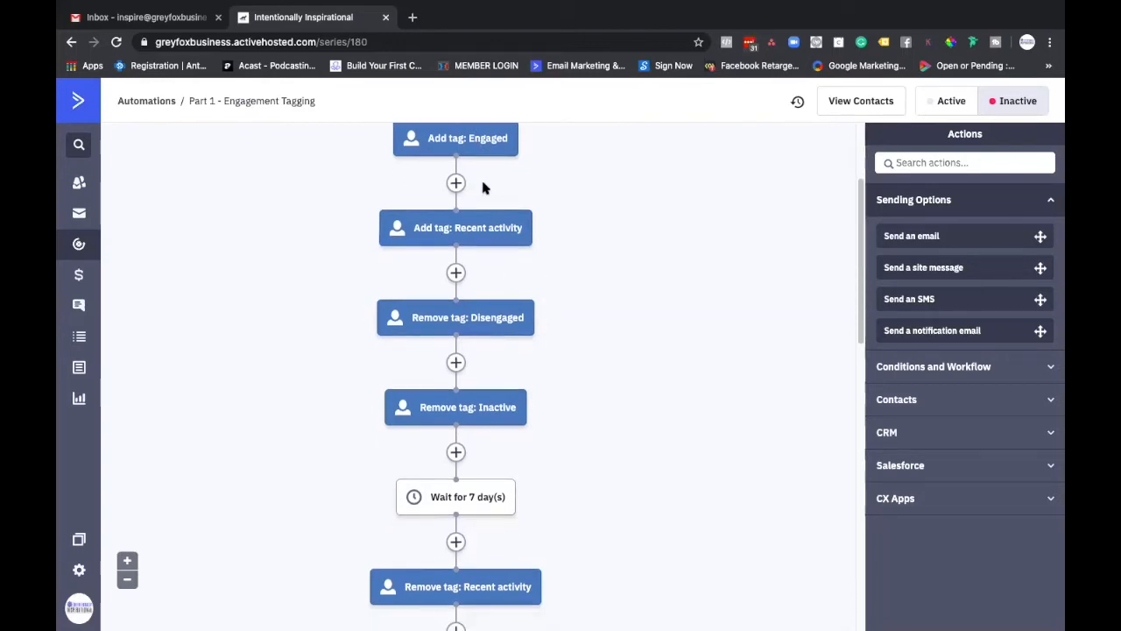
scroll(493, 184, up, 3)
scroll(412, 294, down, 1)
scroll(407, 280, down, 5)
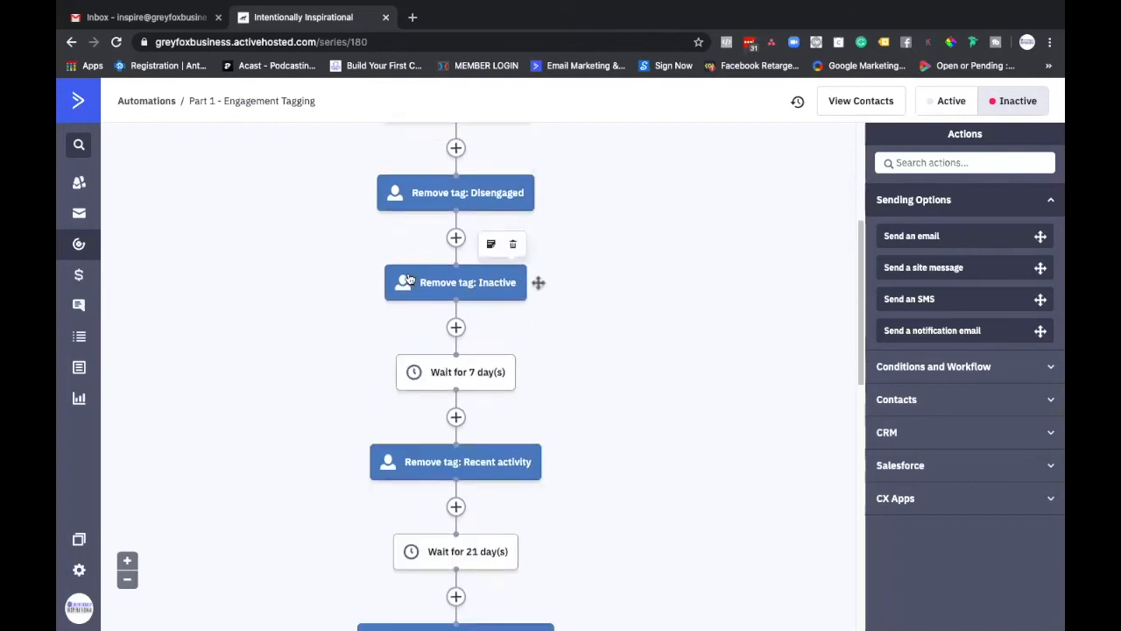
scroll(420, 287, down, 1)
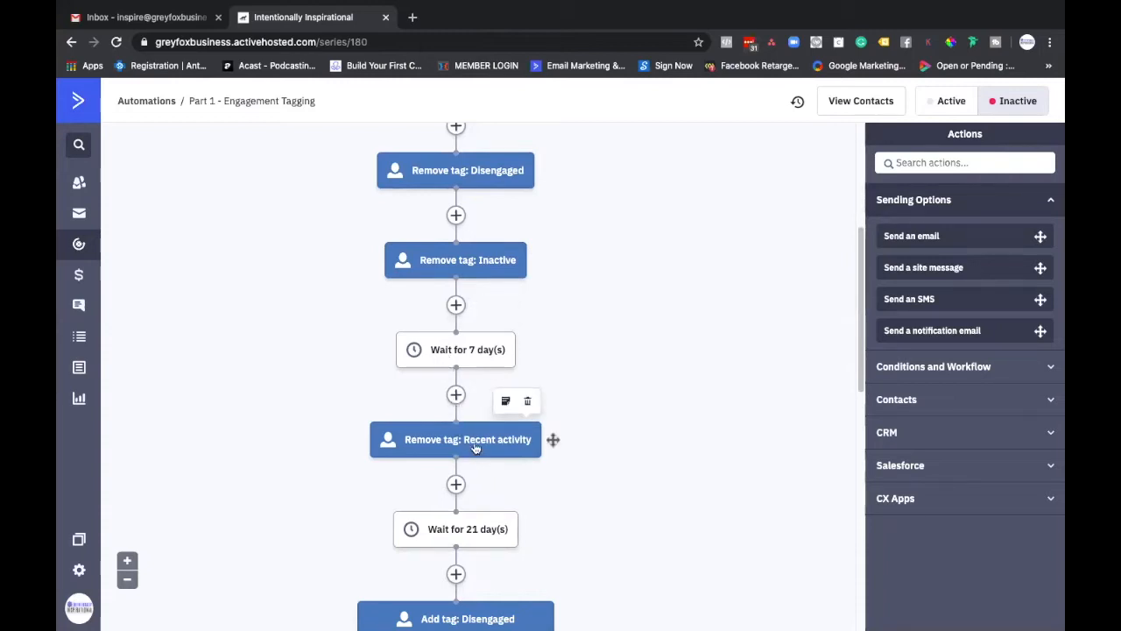
click(467, 356)
click(447, 338)
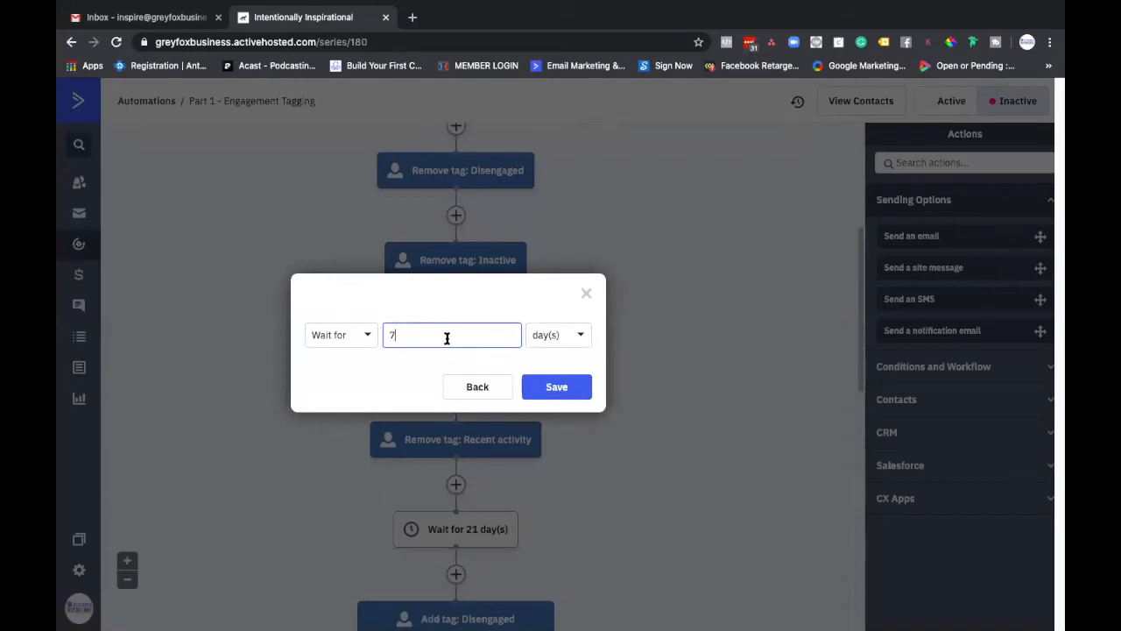
text(2)
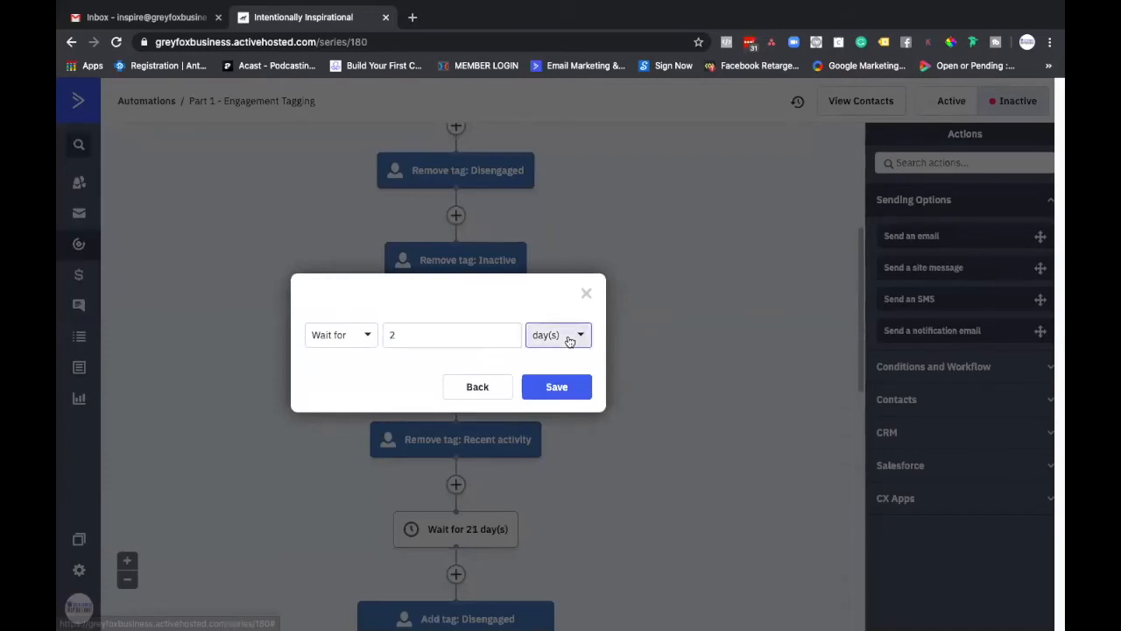
click(572, 338)
click(555, 455)
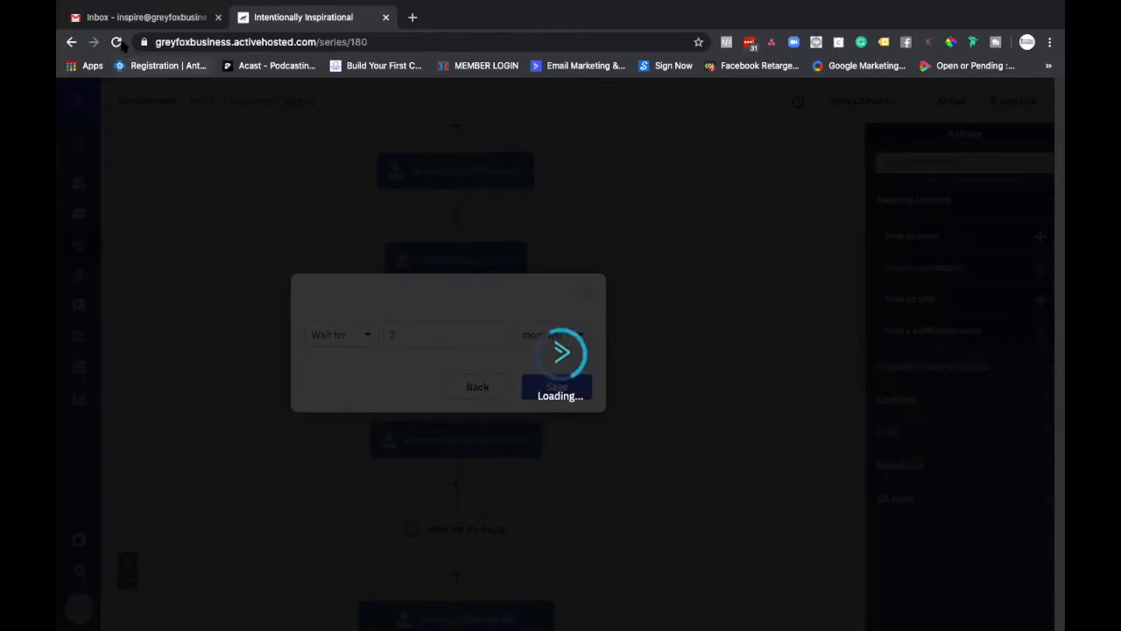
Step: Set the wait between "Remove tag: Recent activity" and "Add tag: Disengaged" to 2 months and save it
scroll(513, 337, down, 3)
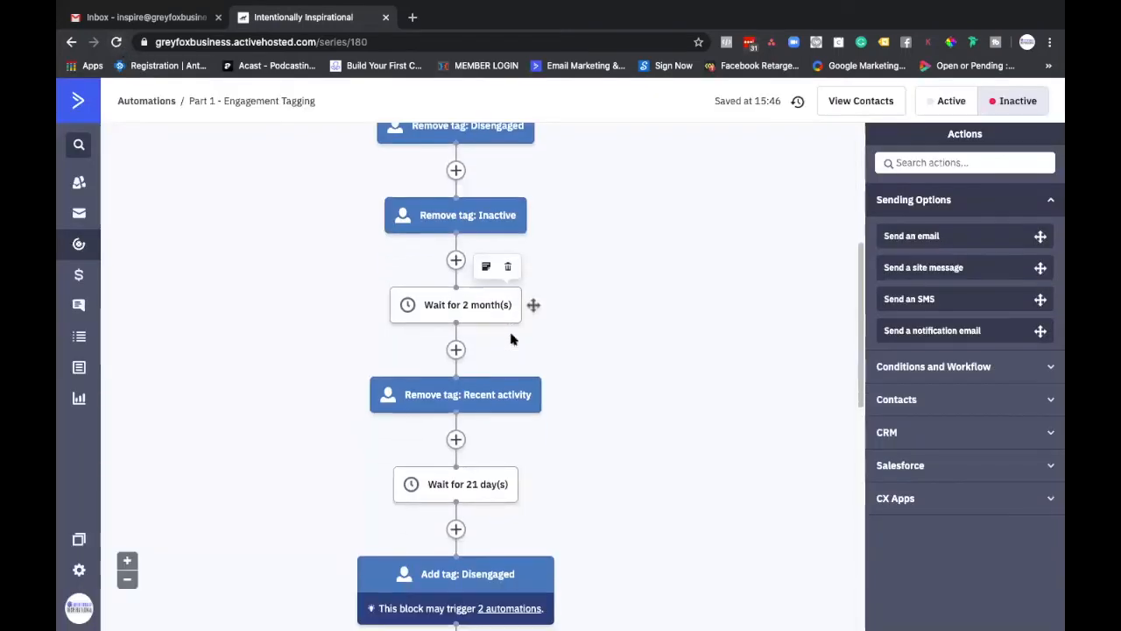
scroll(513, 340, down, 1)
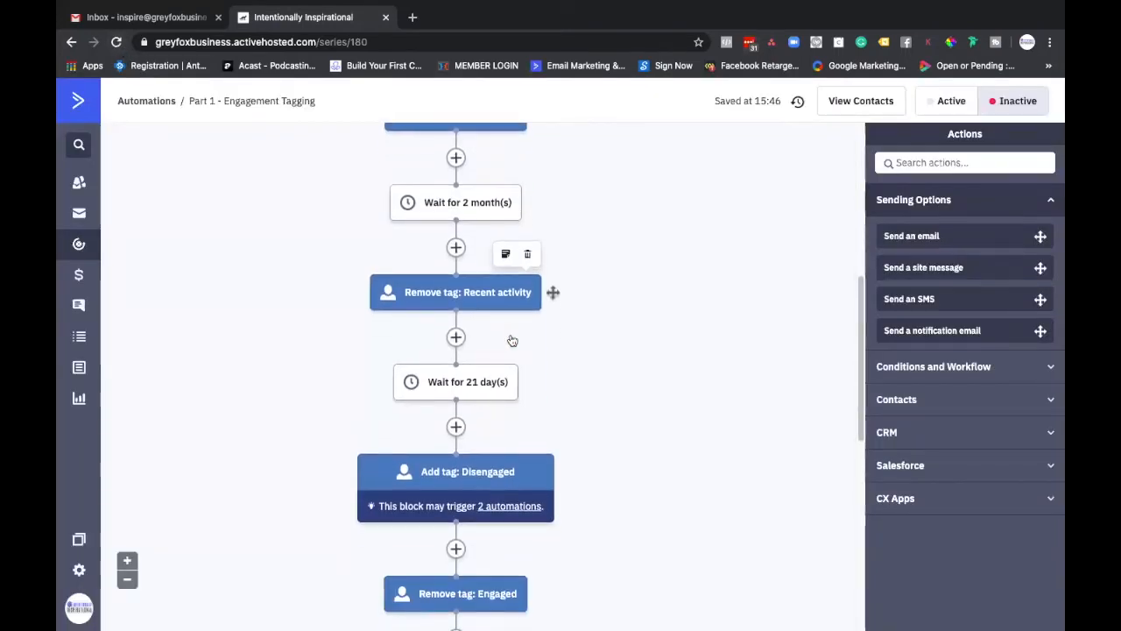
mouse_move(458, 371)
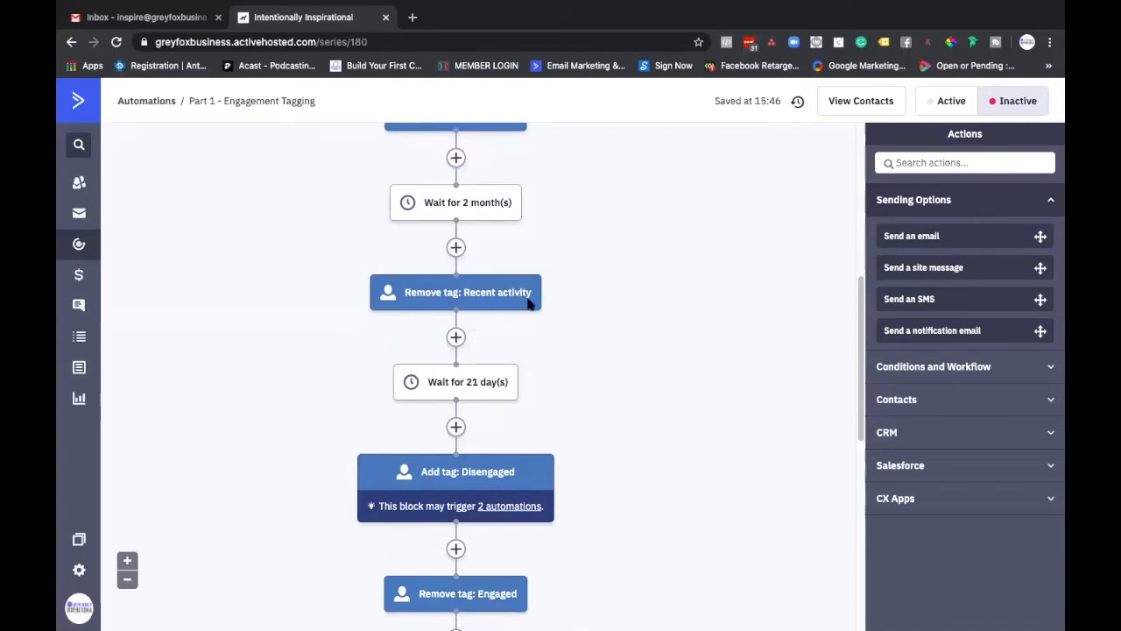
scroll(509, 385, down, 1)
scroll(509, 377, up, 1)
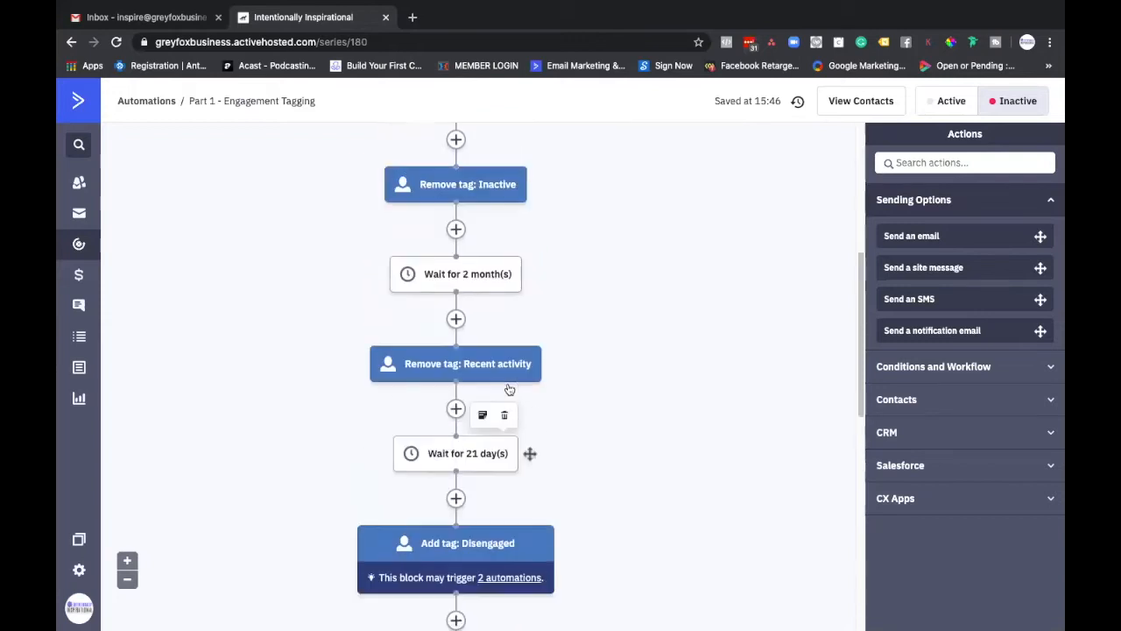
scroll(511, 395, up, 1)
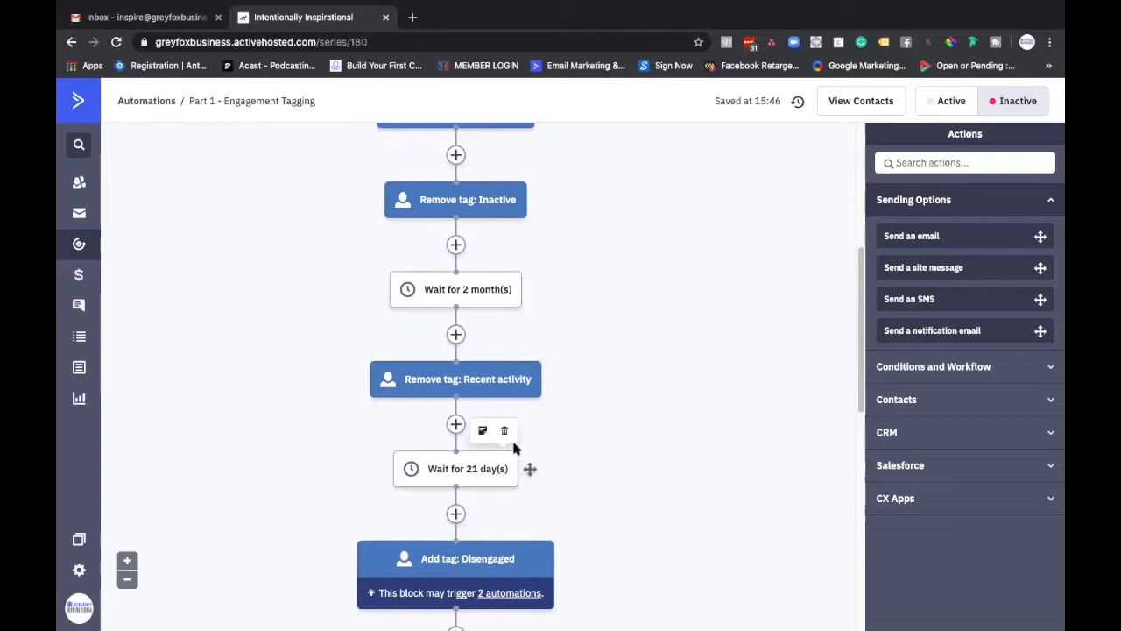
scroll(513, 448, down, 1)
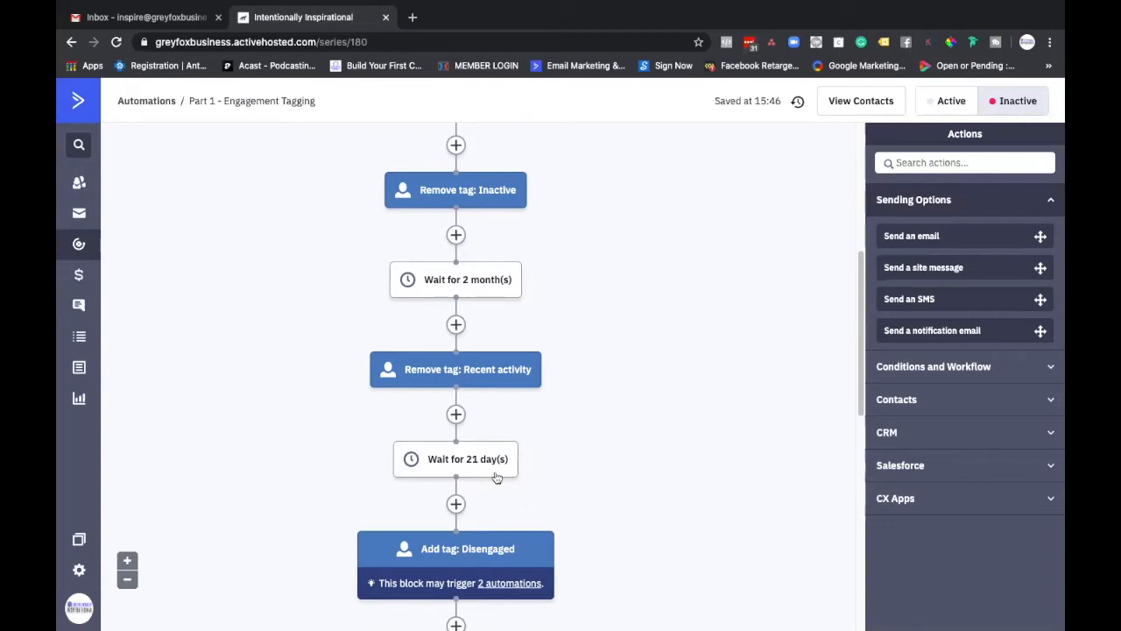
click(467, 467)
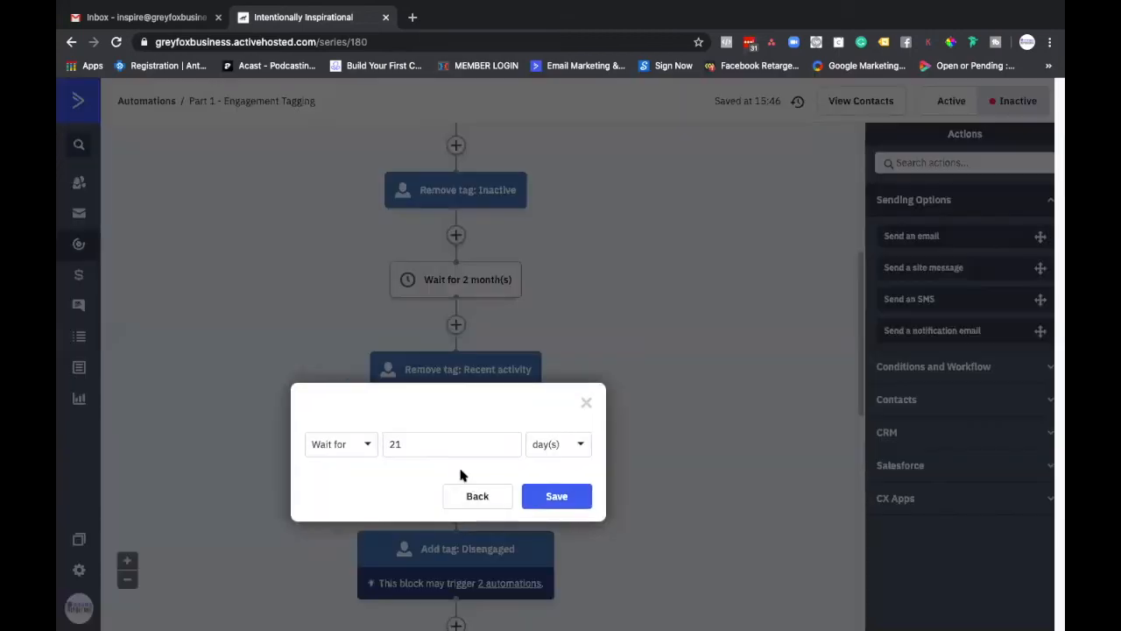
click(456, 448)
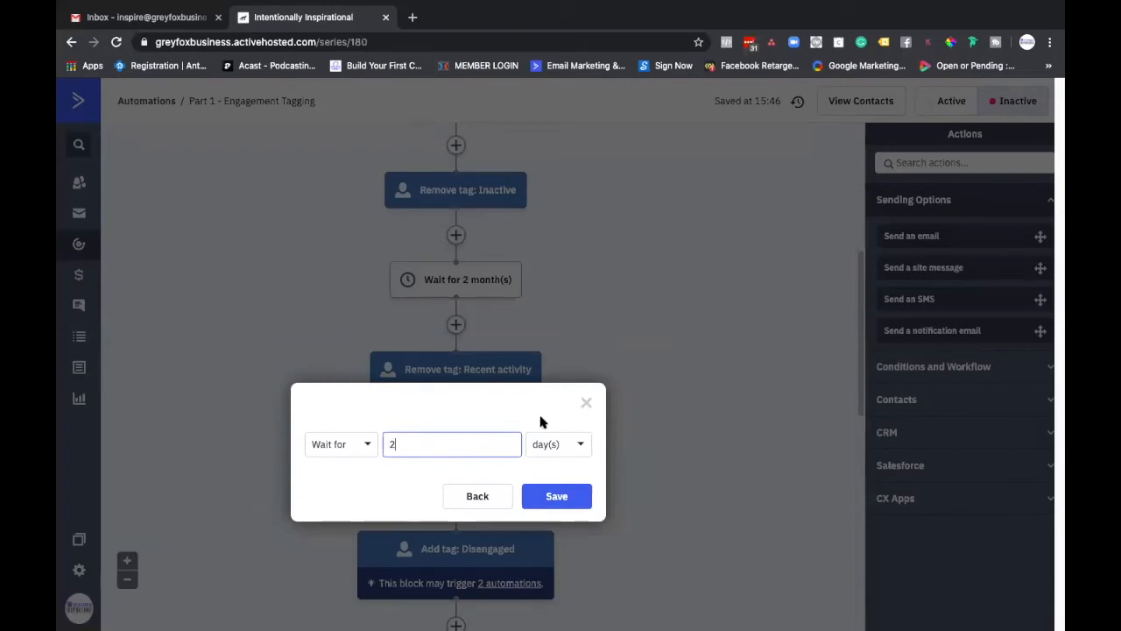
click(549, 446)
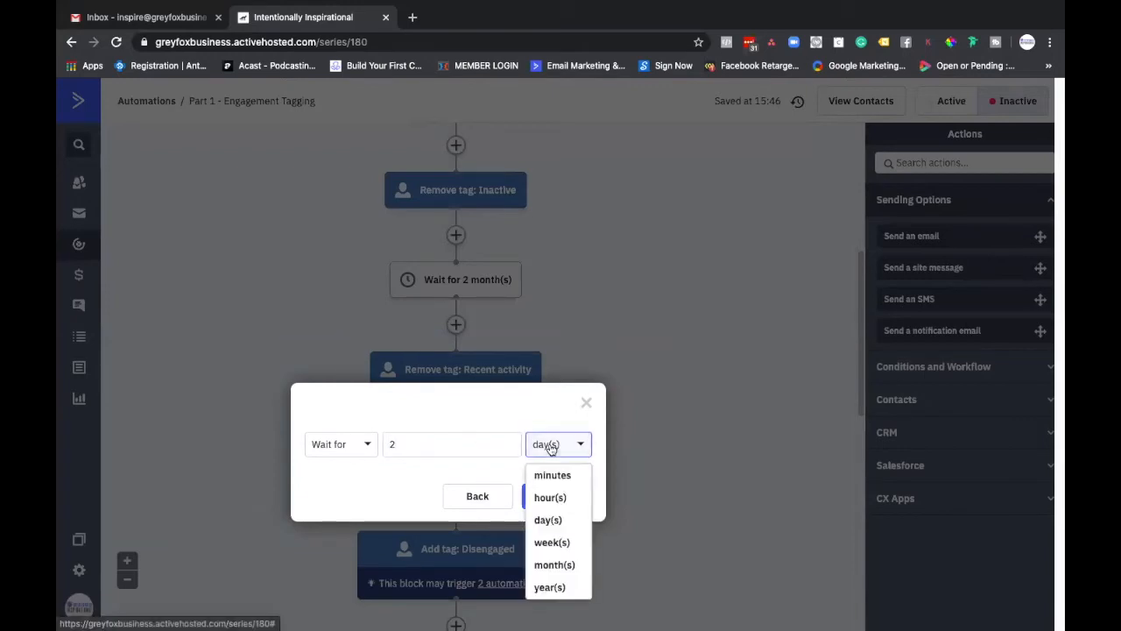
click(558, 565)
click(543, 497)
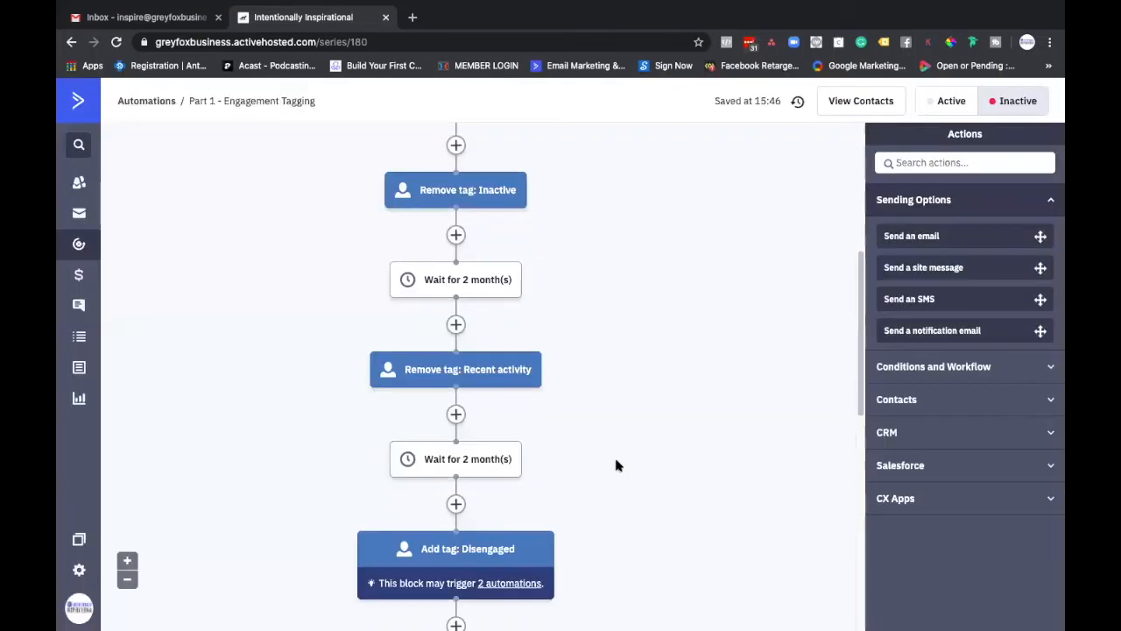
Step: Set the wait between "Remove tag: Engaged" and "Add tag: Inactive" to 2 months and save it
mouse_move(518, 533)
scroll(517, 534, down, 4)
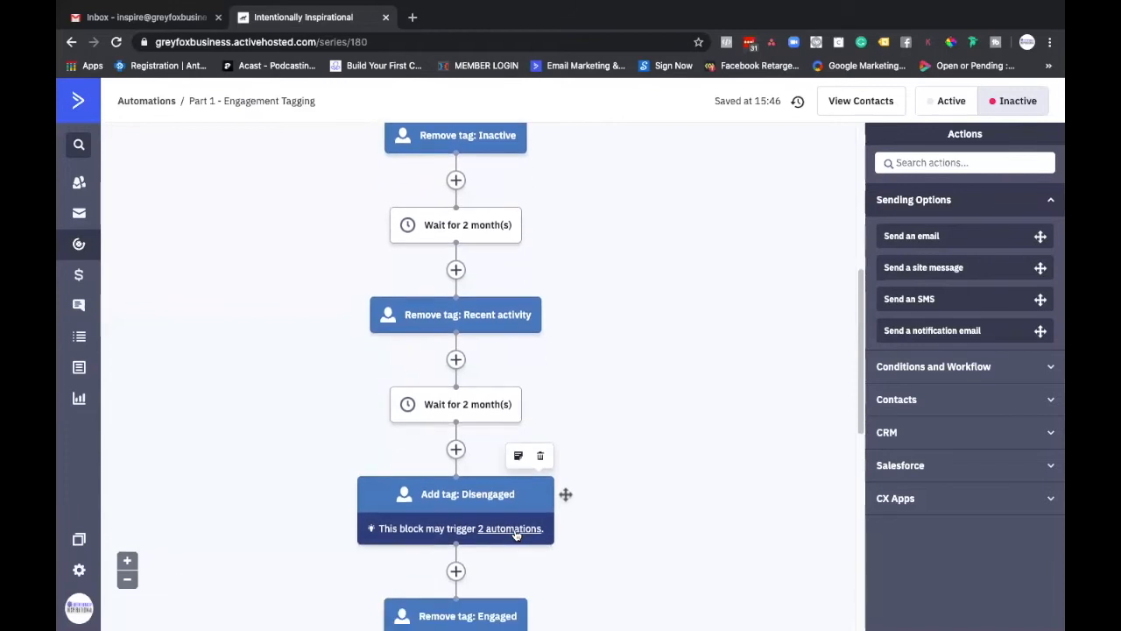
scroll(517, 535, down, 4)
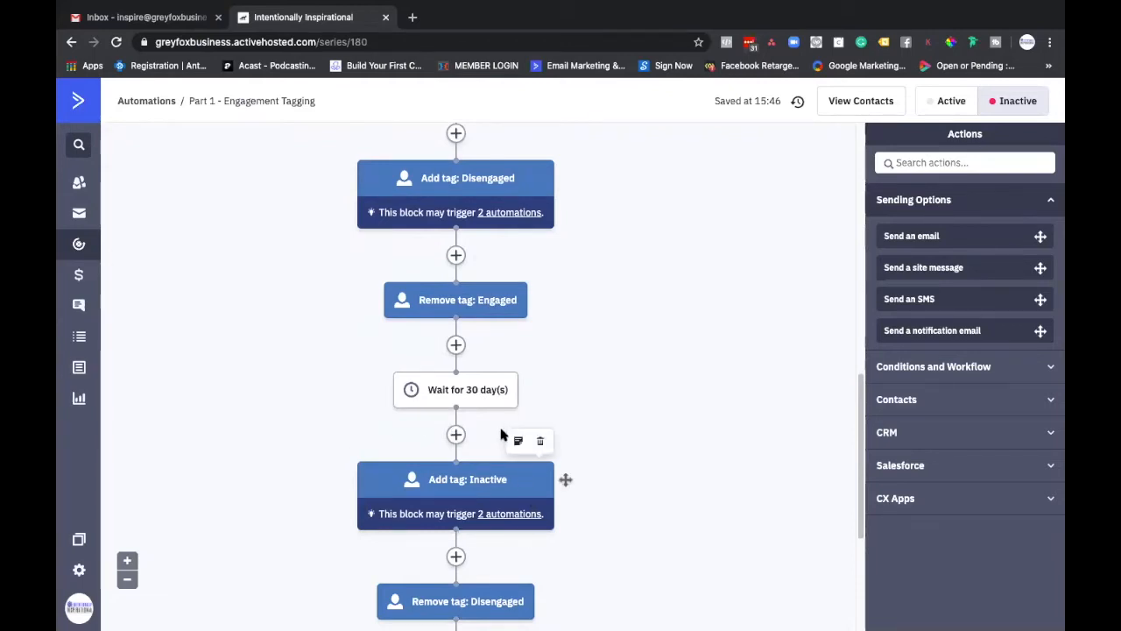
click(442, 387)
click(438, 377)
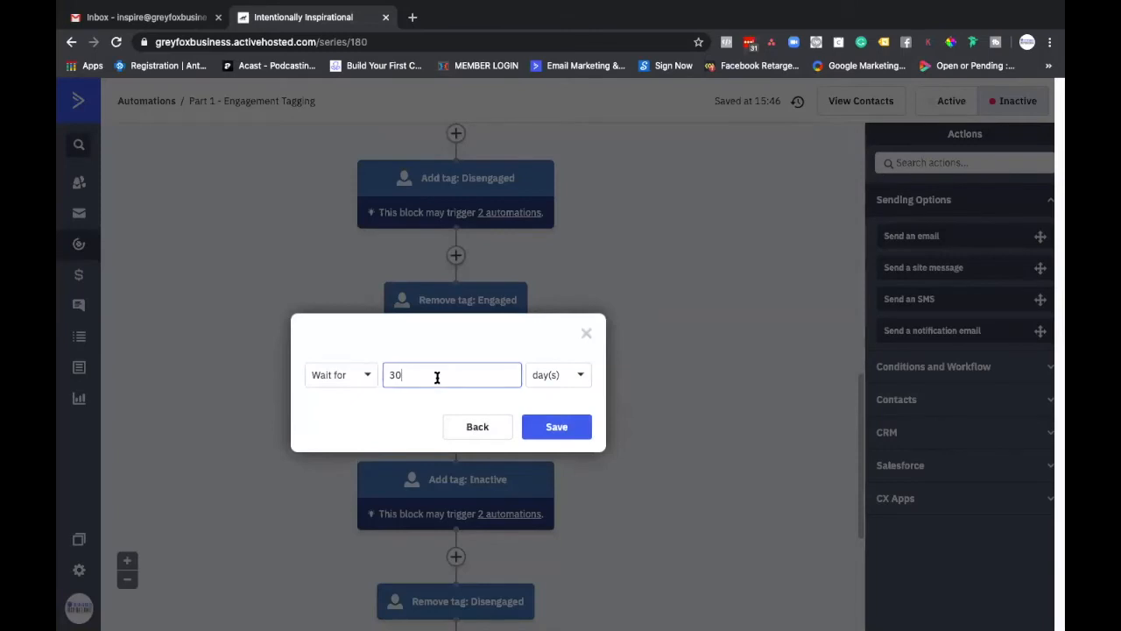
click(540, 380)
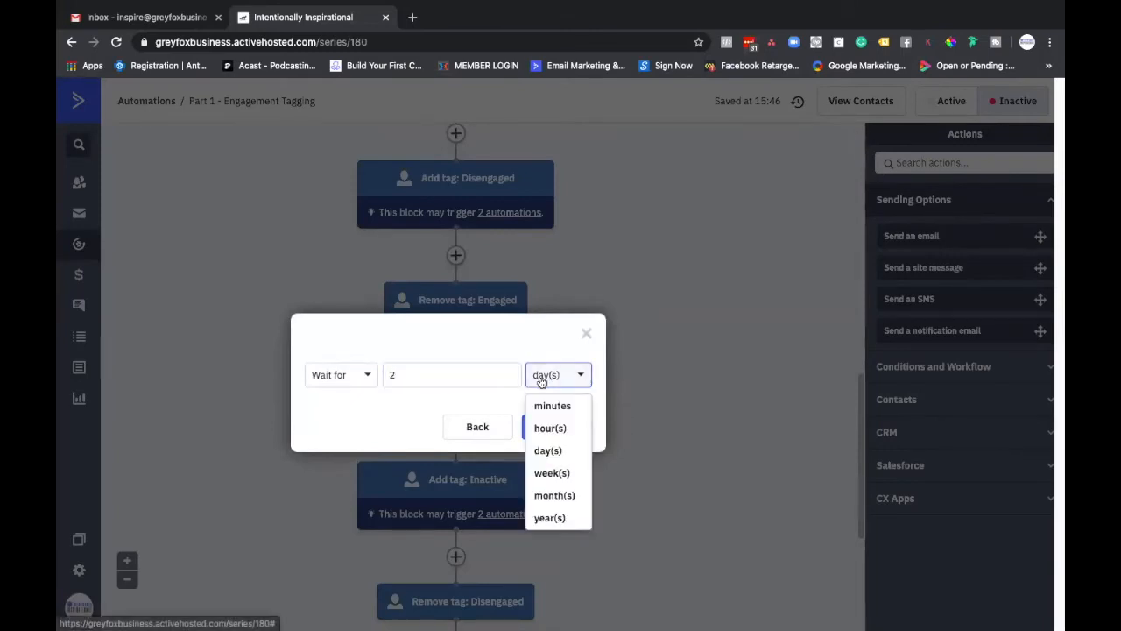
click(562, 494)
click(560, 426)
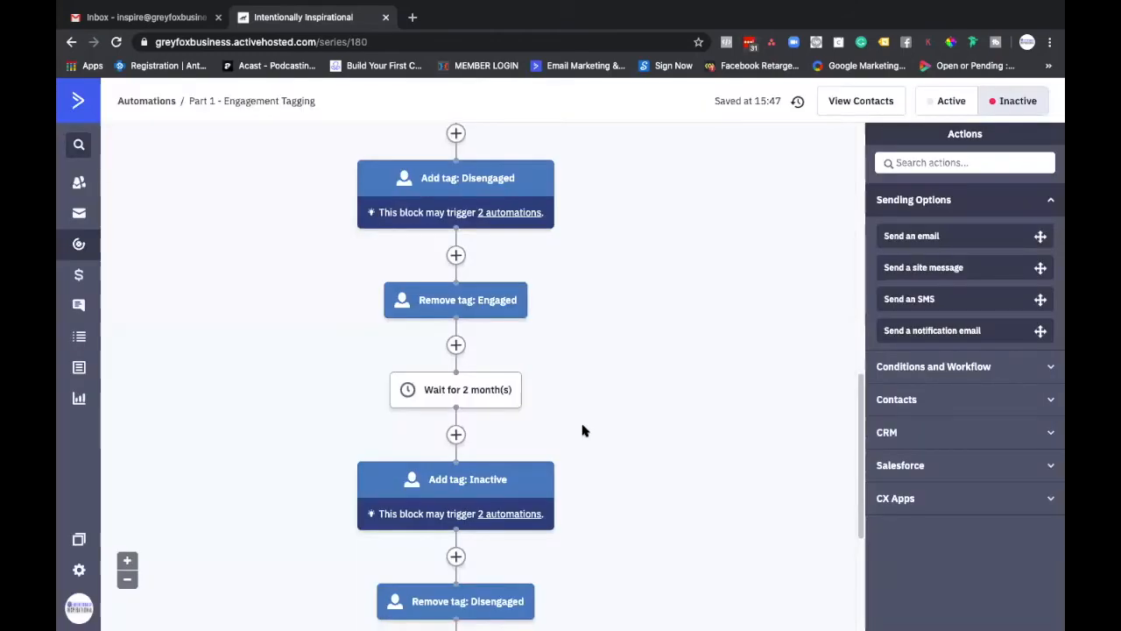
Step: Review the edited wait times and the tag actions around them, from "Add tag: Engaged" to the end of the automation
scroll(534, 395, up, 10)
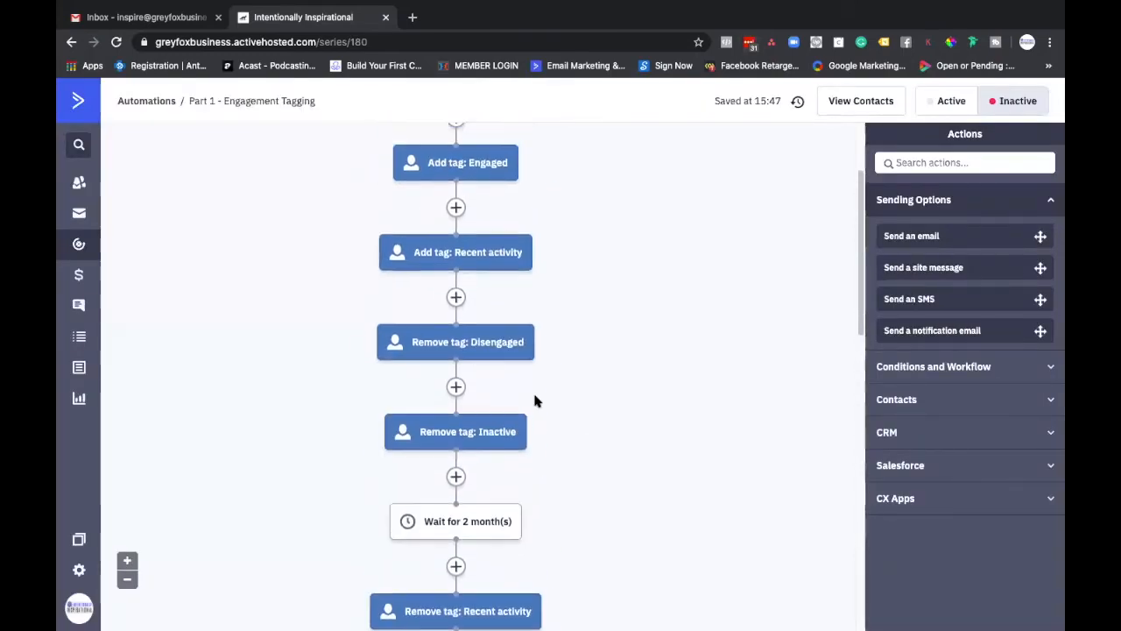
scroll(536, 398, up, 1)
scroll(536, 398, down, 1)
scroll(536, 399, up, 2)
scroll(535, 399, down, 3)
scroll(537, 401, down, 4)
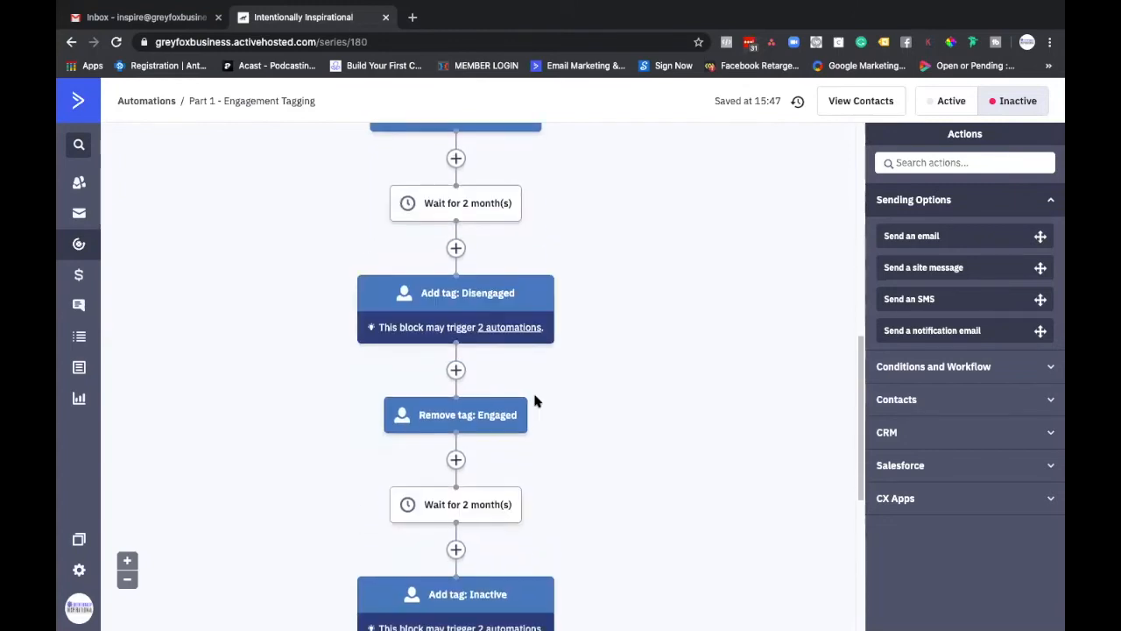
scroll(536, 401, down, 3)
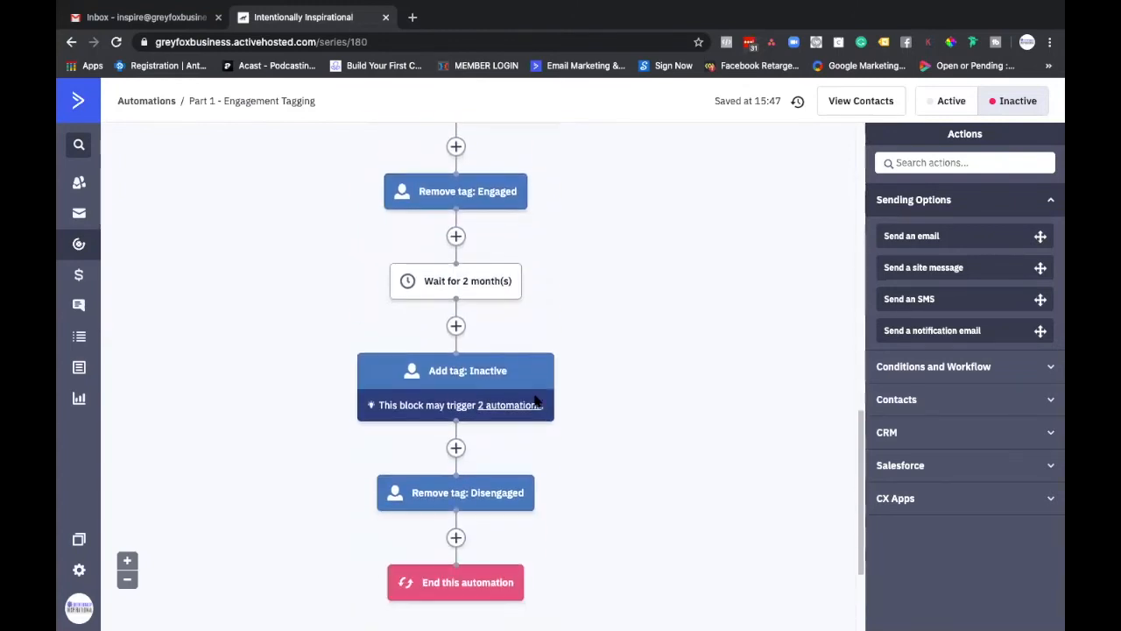
scroll(537, 401, up, 1)
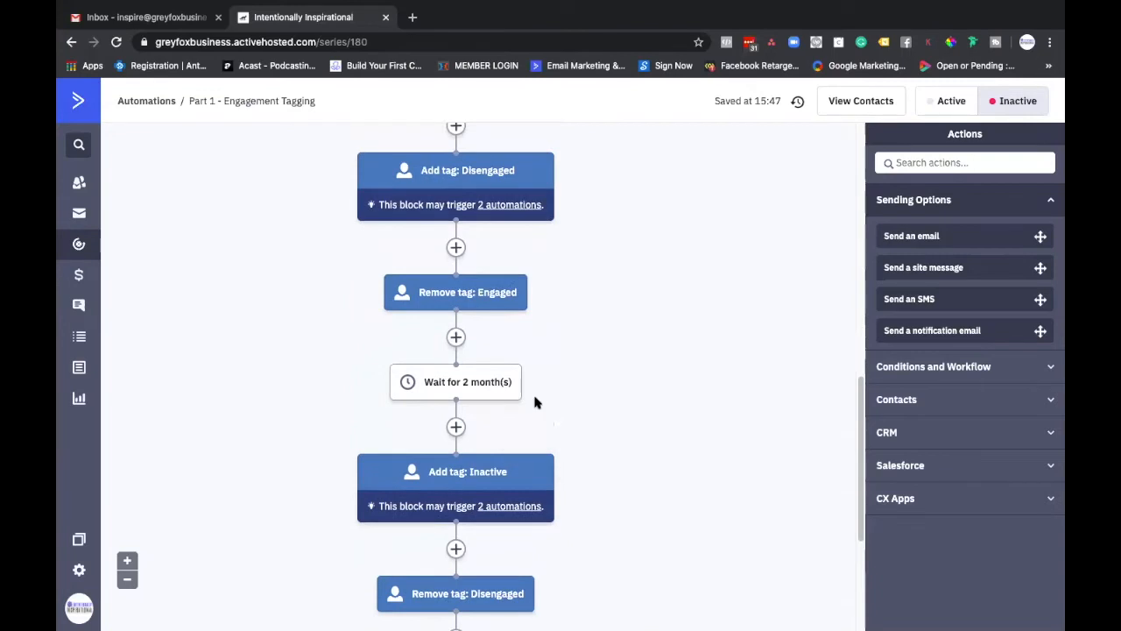
scroll(536, 401, down, 2)
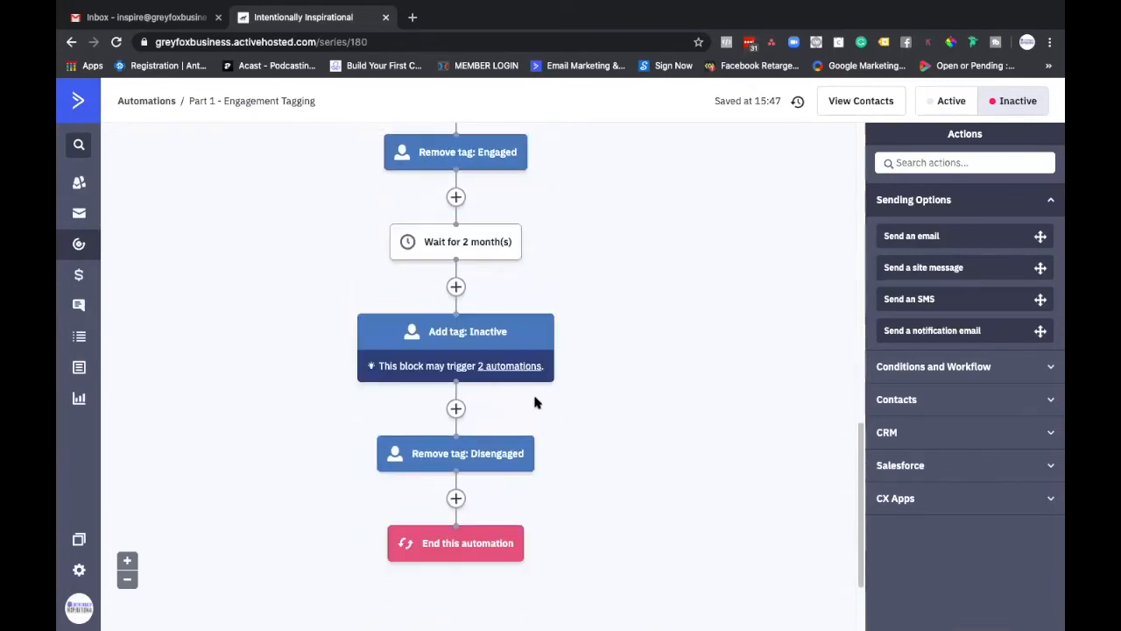
Step: Insert a wait for a specified period of 2 months between the final "Remove tag: Disengaged" action and "End this automation"
click(885, 387)
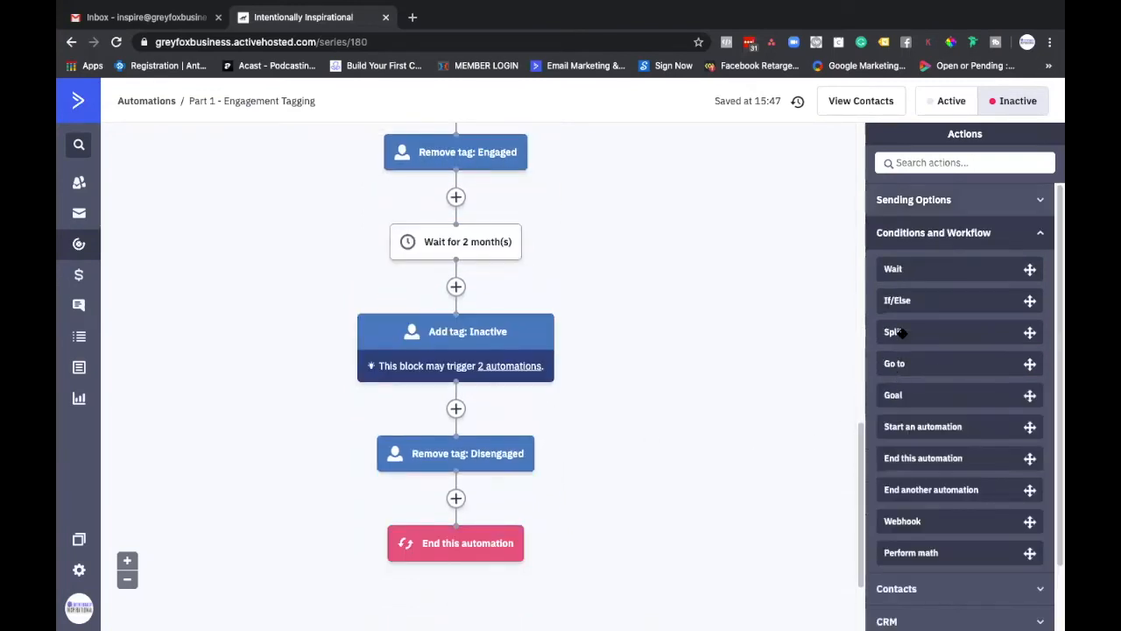
drag(892, 275, 501, 505)
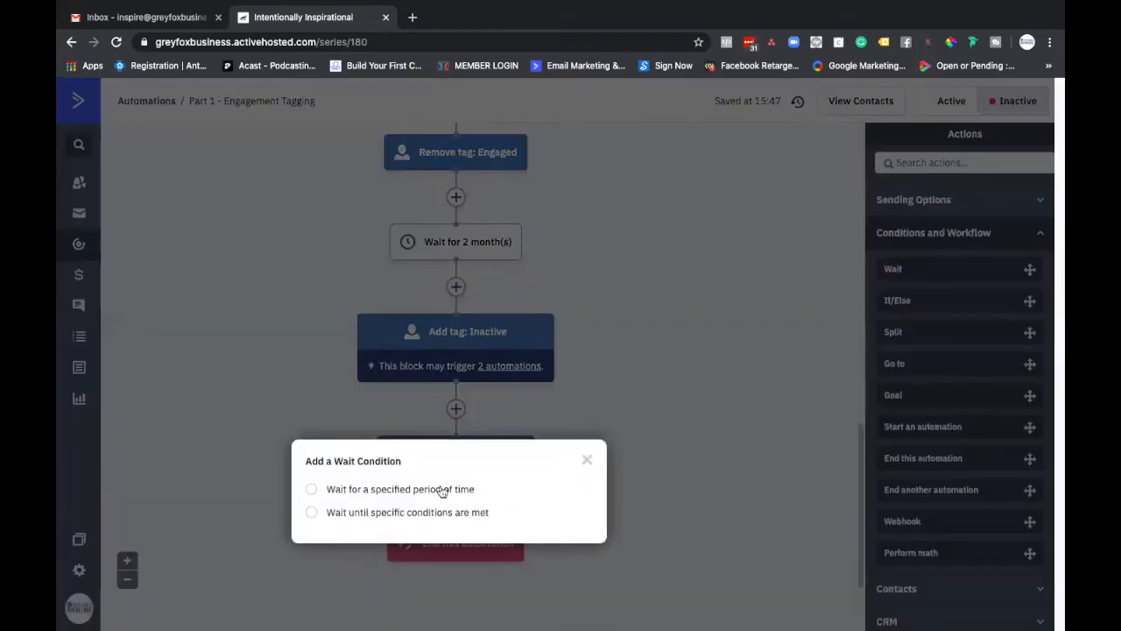
click(441, 492)
click(475, 499)
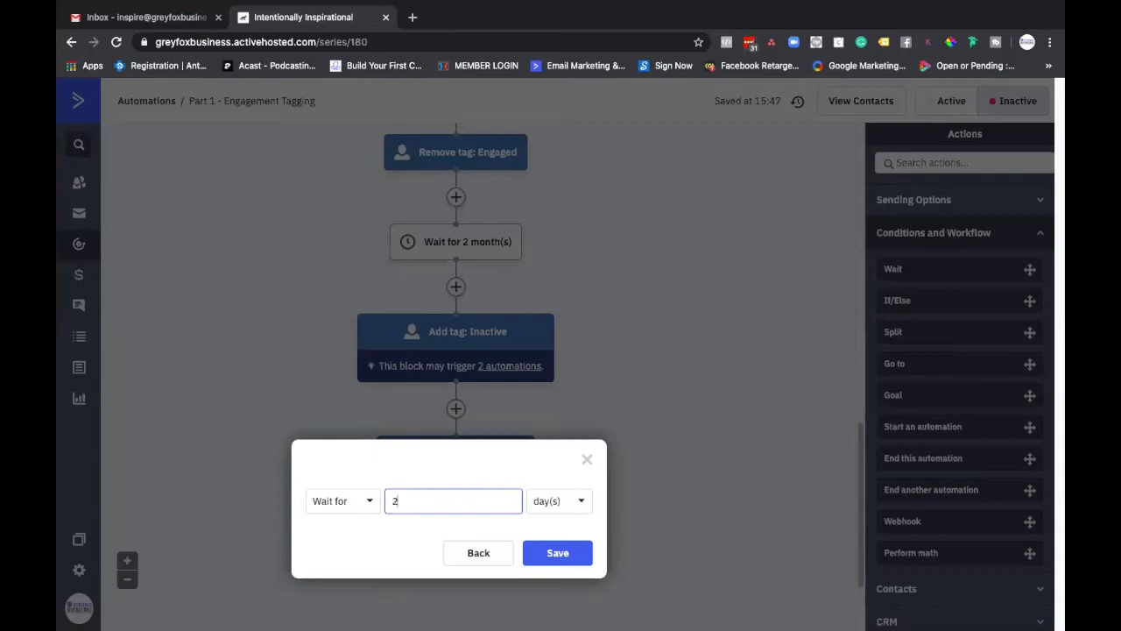
text(2)
click(557, 501)
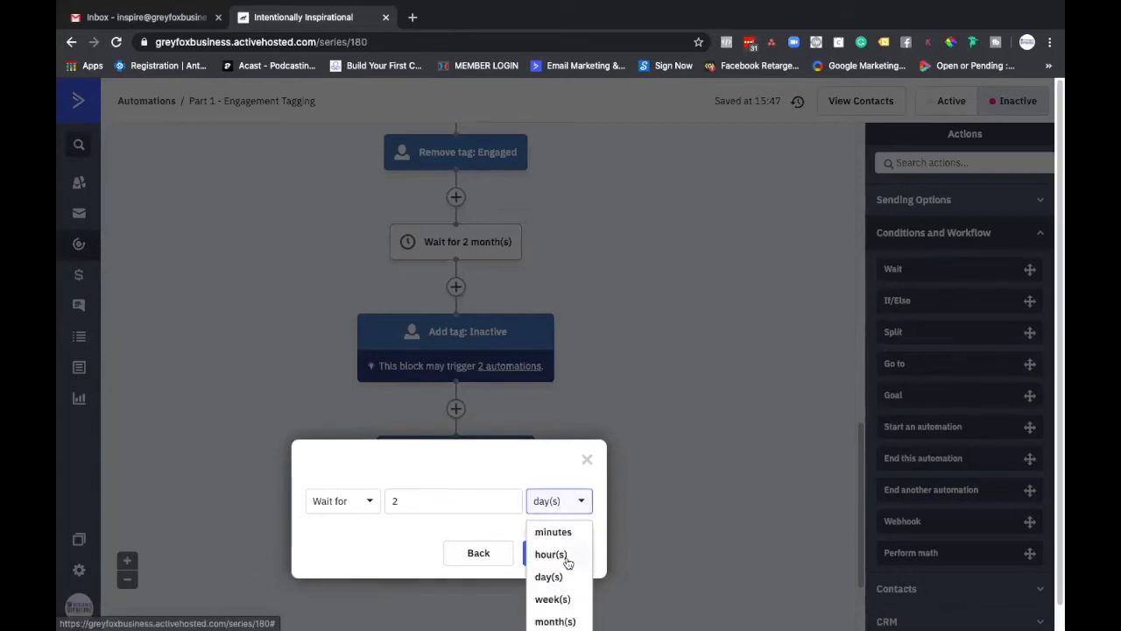
click(569, 597)
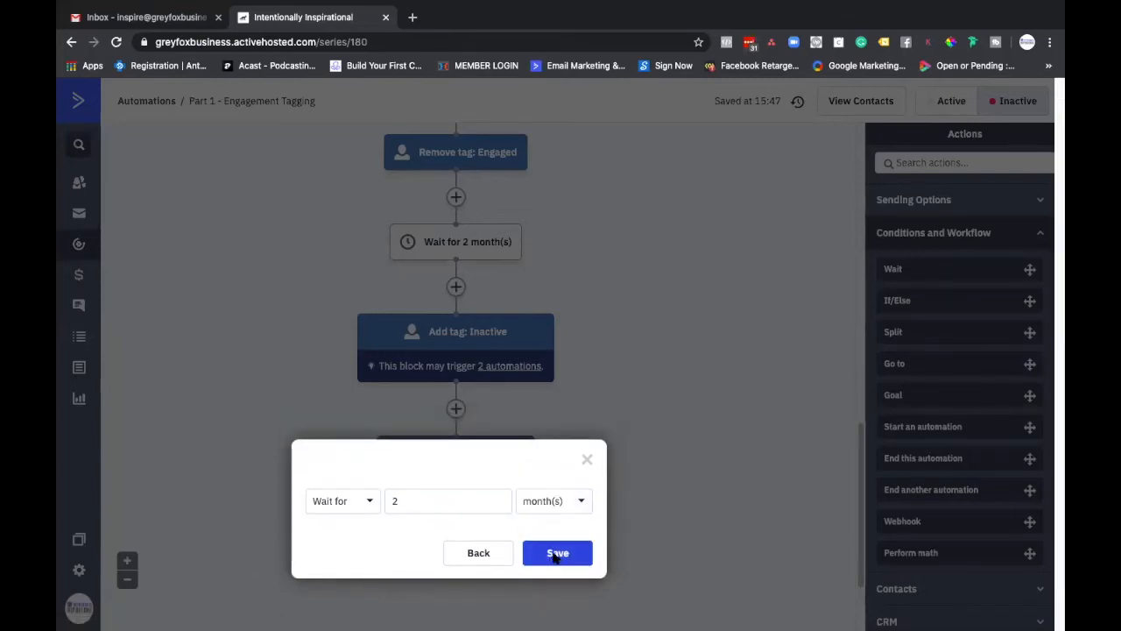
click(557, 553)
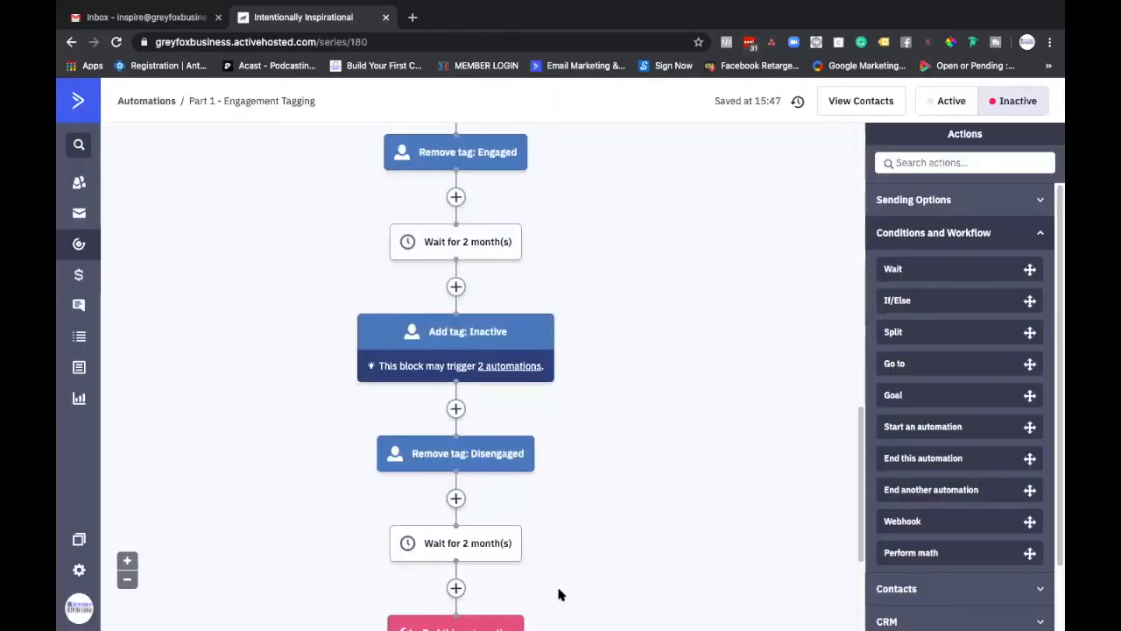
mouse_move(517, 565)
scroll(518, 560, down, 2)
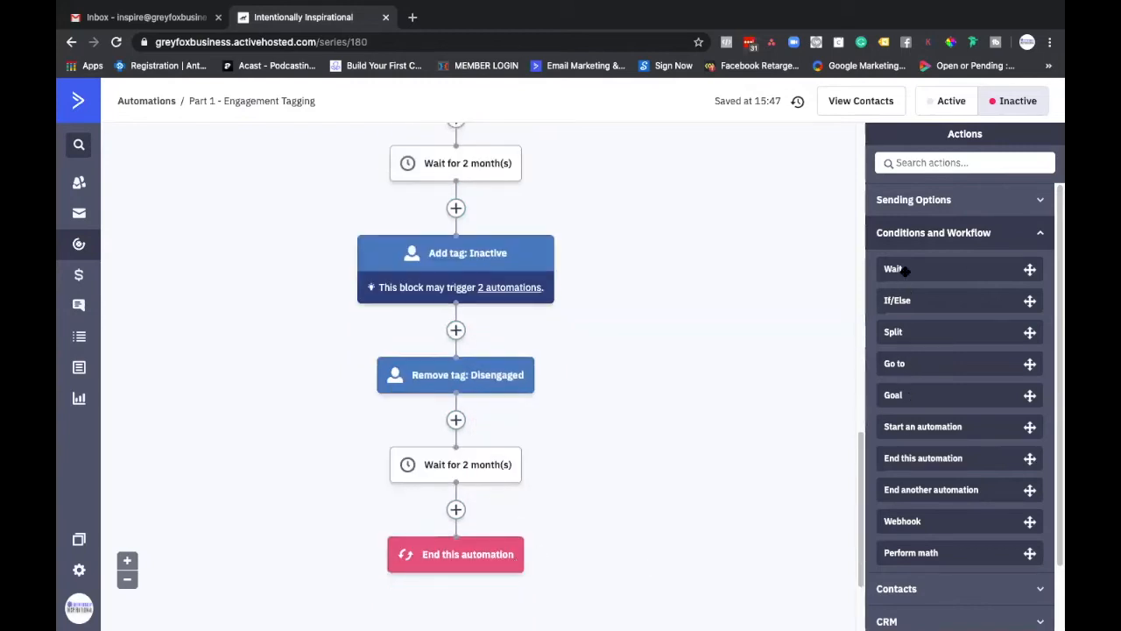
Step: Insert an action that adds the tag "Checked Out" between the final 2-month wait and "End this automation"
click(959, 587)
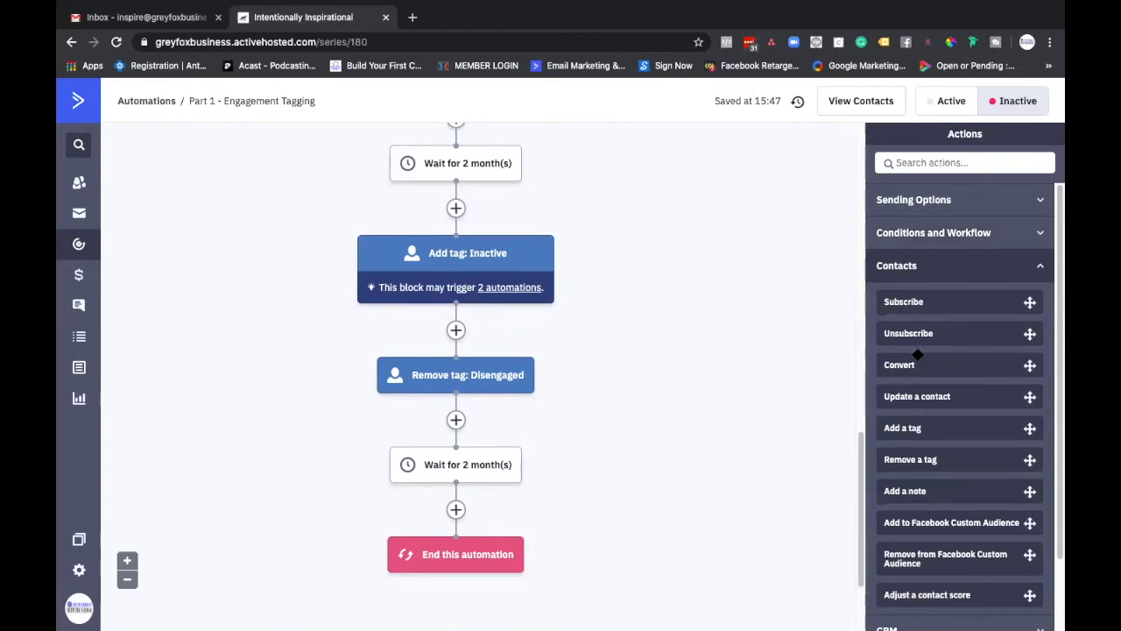
scroll(935, 497, down, 1)
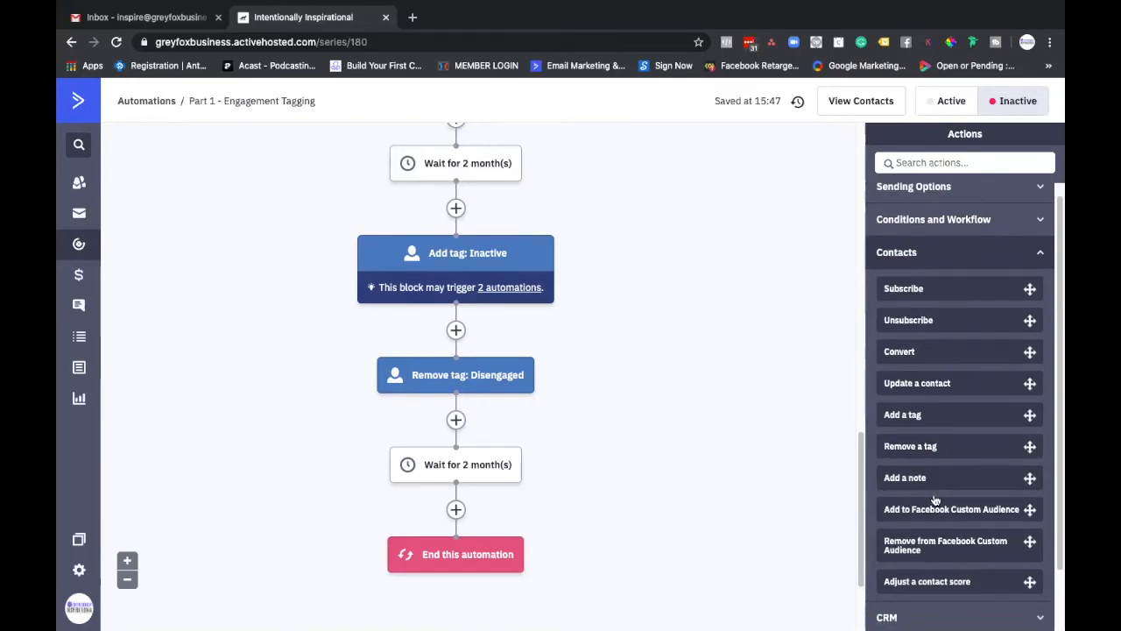
drag(868, 405, 491, 501)
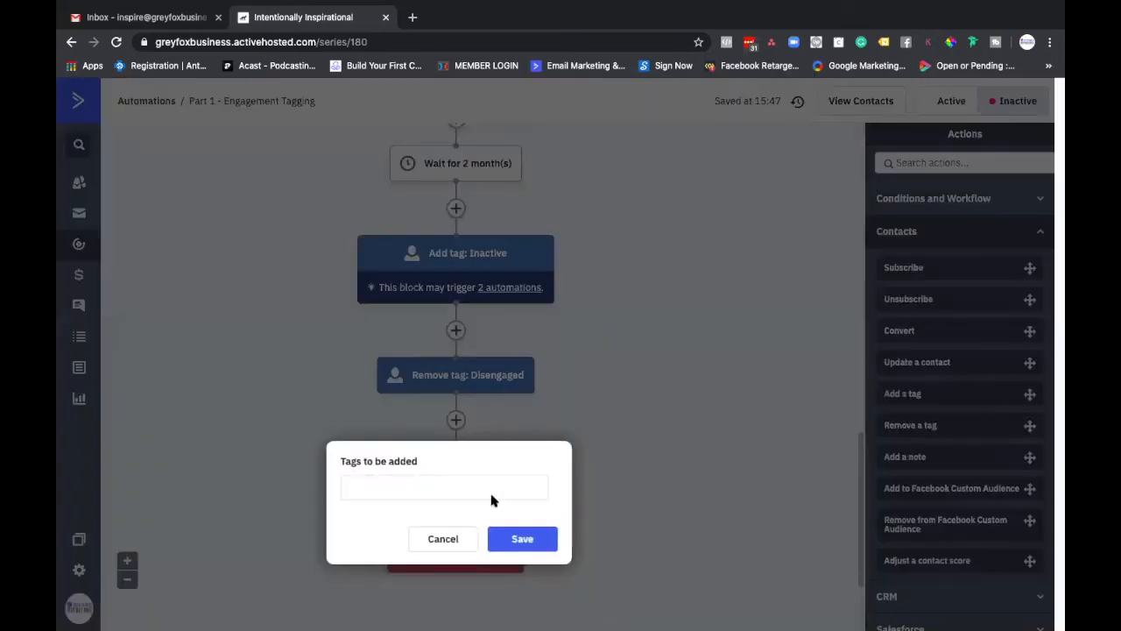
text(Checked Out)
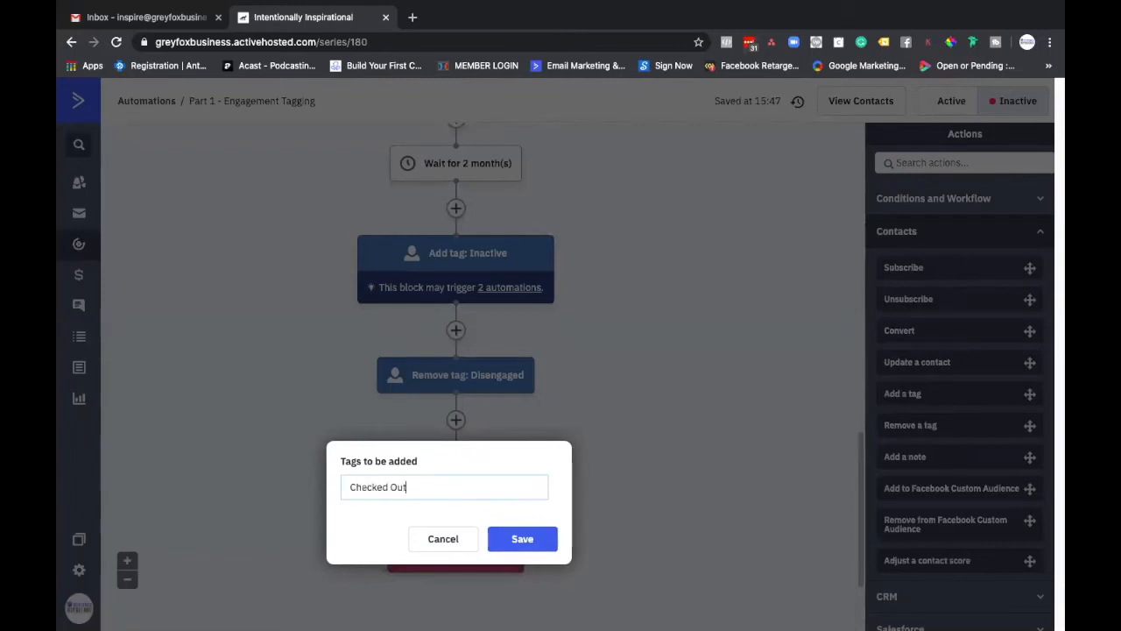
click(529, 553)
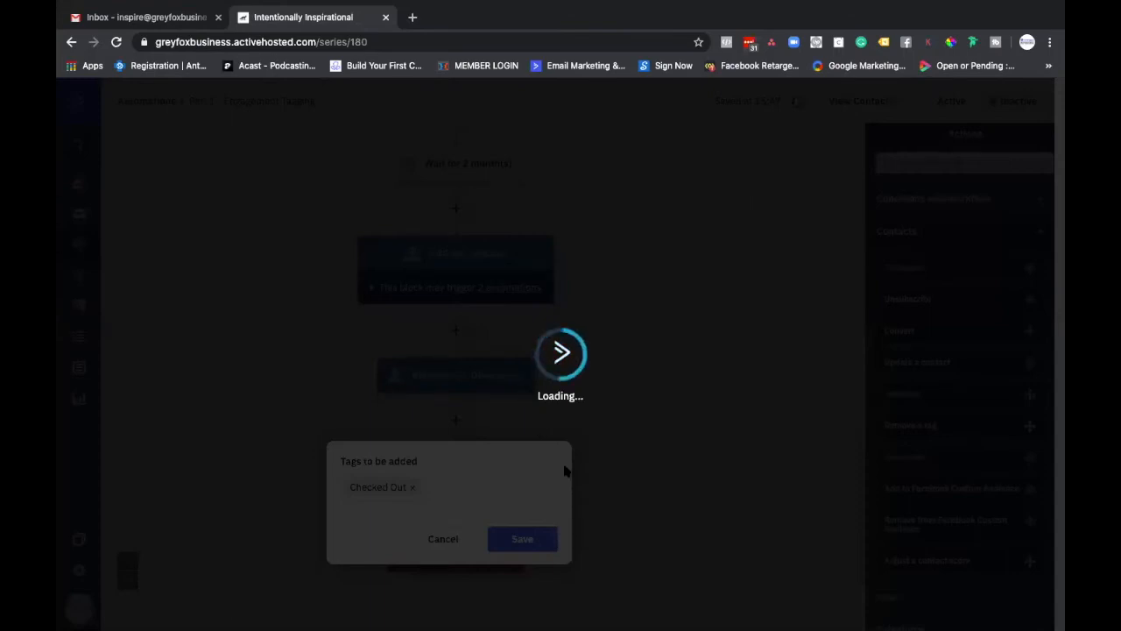
scroll(504, 460, down, 2)
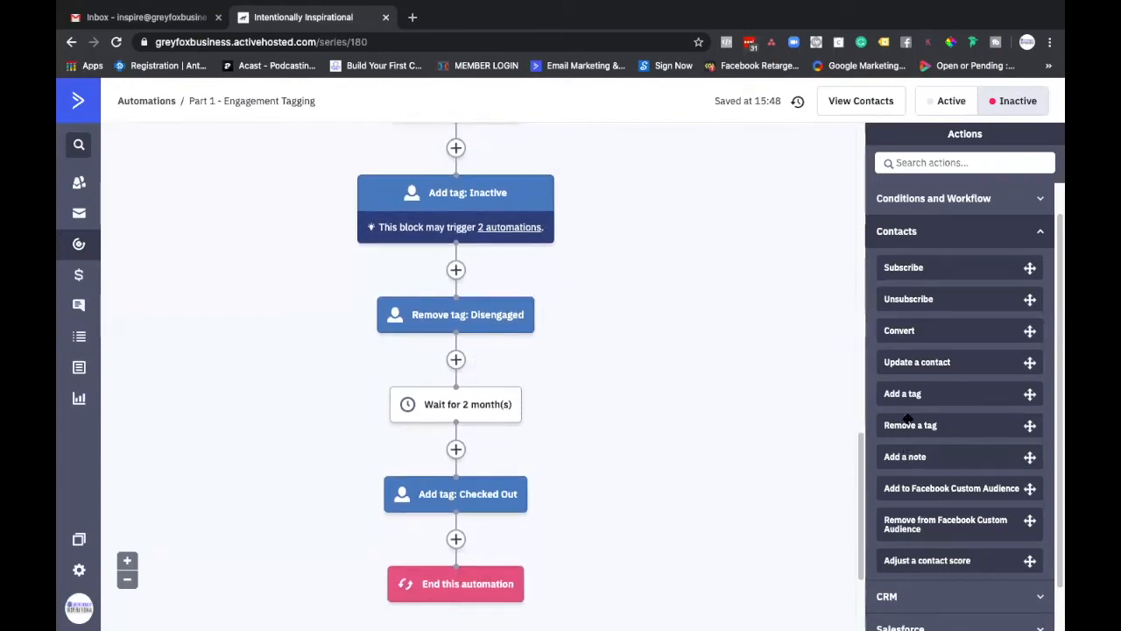
drag(909, 424, 456, 540)
click(435, 513)
text(Inaci)
key(BackSpace)
text(t)
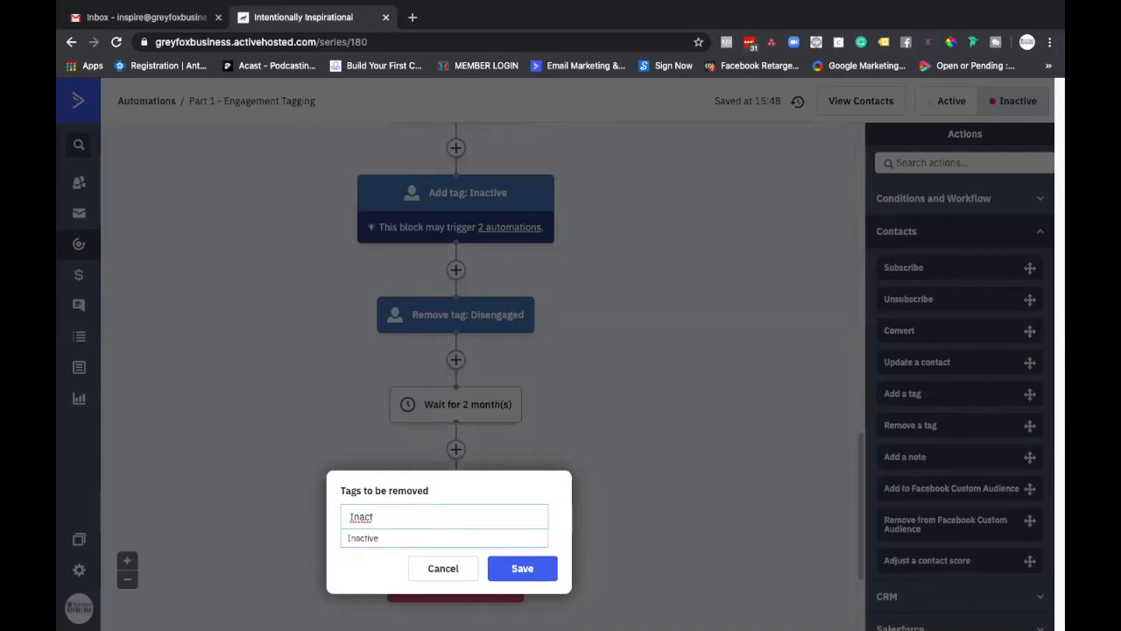
key(BackSpace)
key(BackSpace)
key(BackSpace)
key(BackSpace)
key(BackSpace)
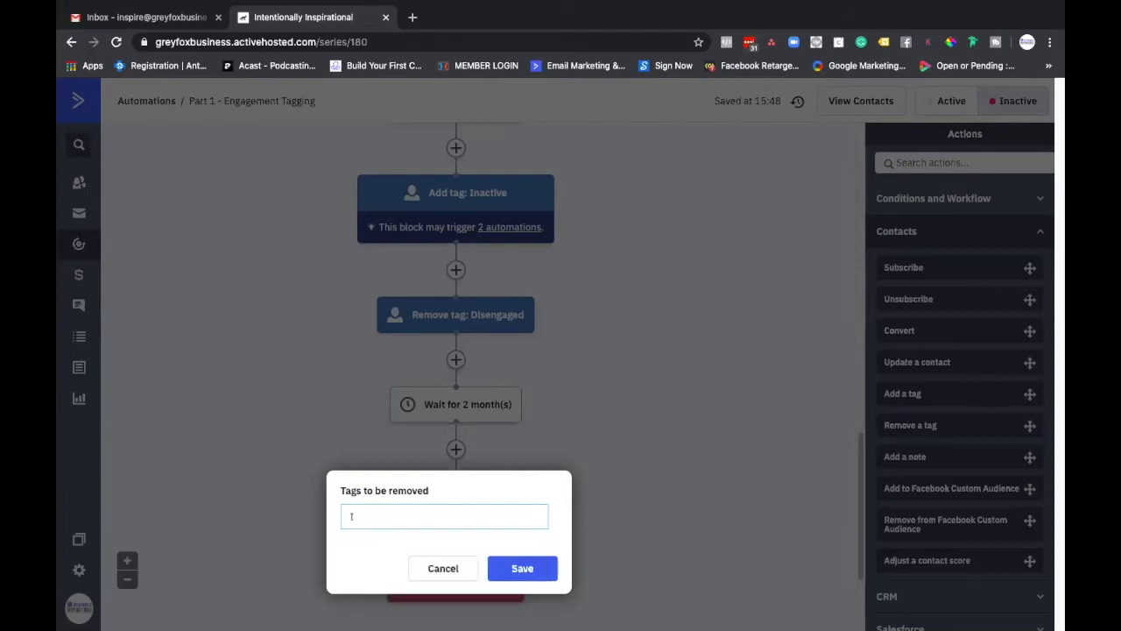
click(442, 568)
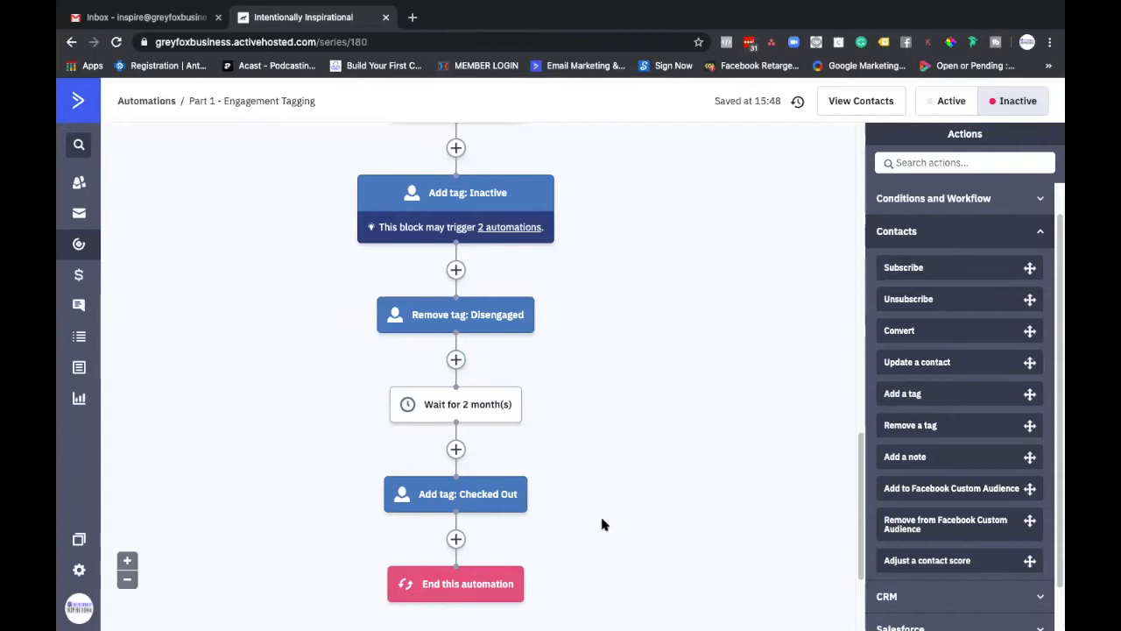
Step: Review the whole automation's tag actions and waits, from the start trigger to "Add tag: Checked Out"
scroll(602, 523, up, 7)
scroll(602, 524, up, 5)
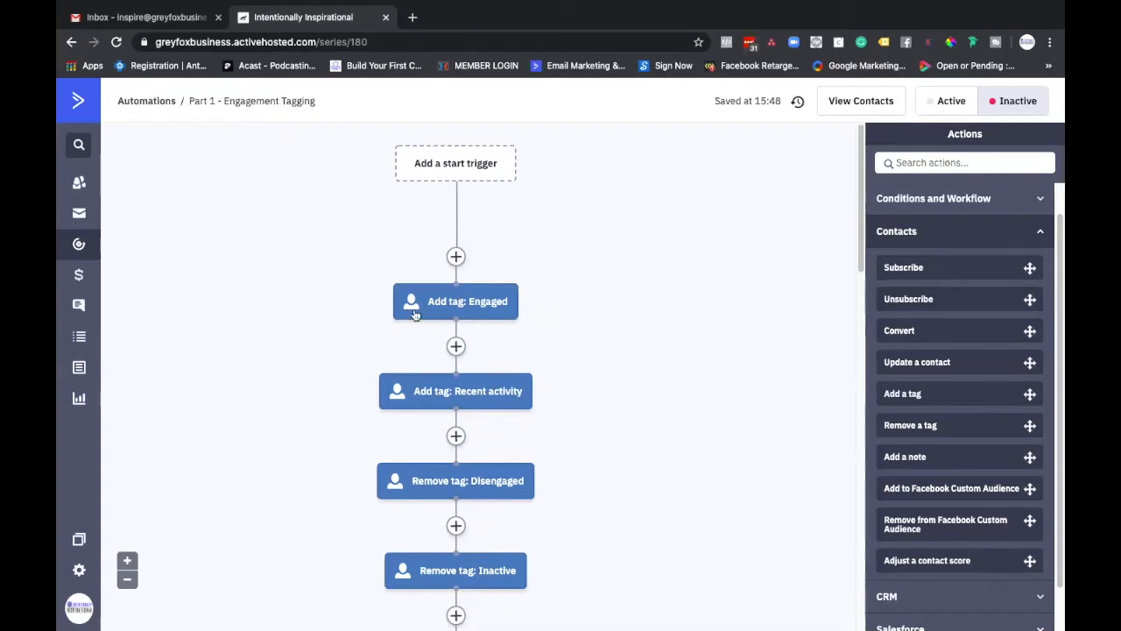
scroll(358, 445, down, 12)
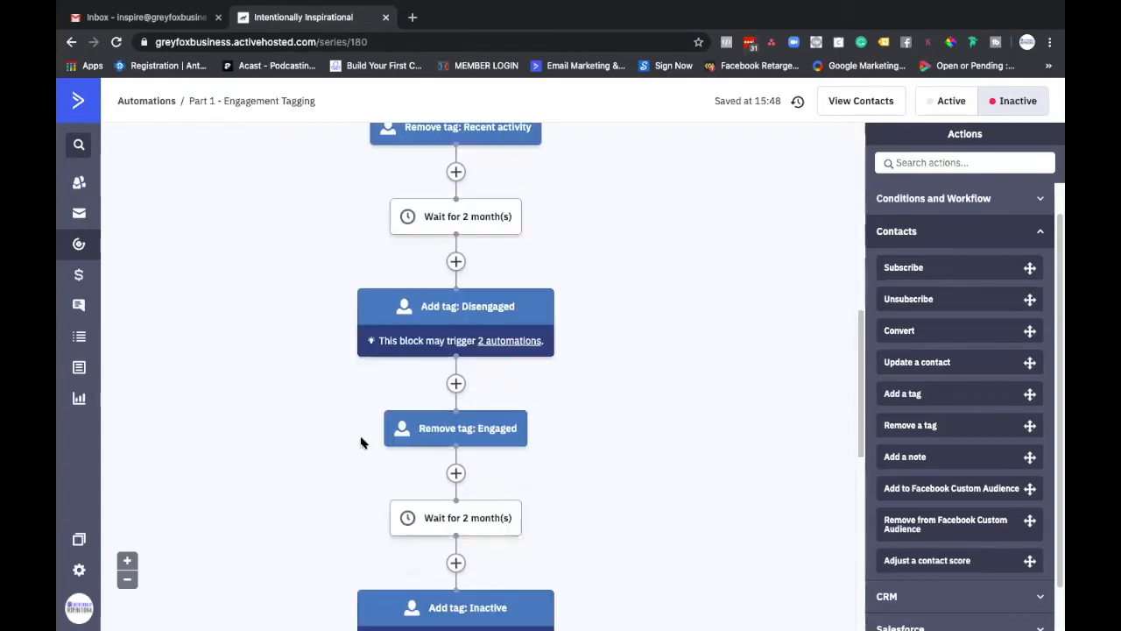
scroll(367, 442, up, 12)
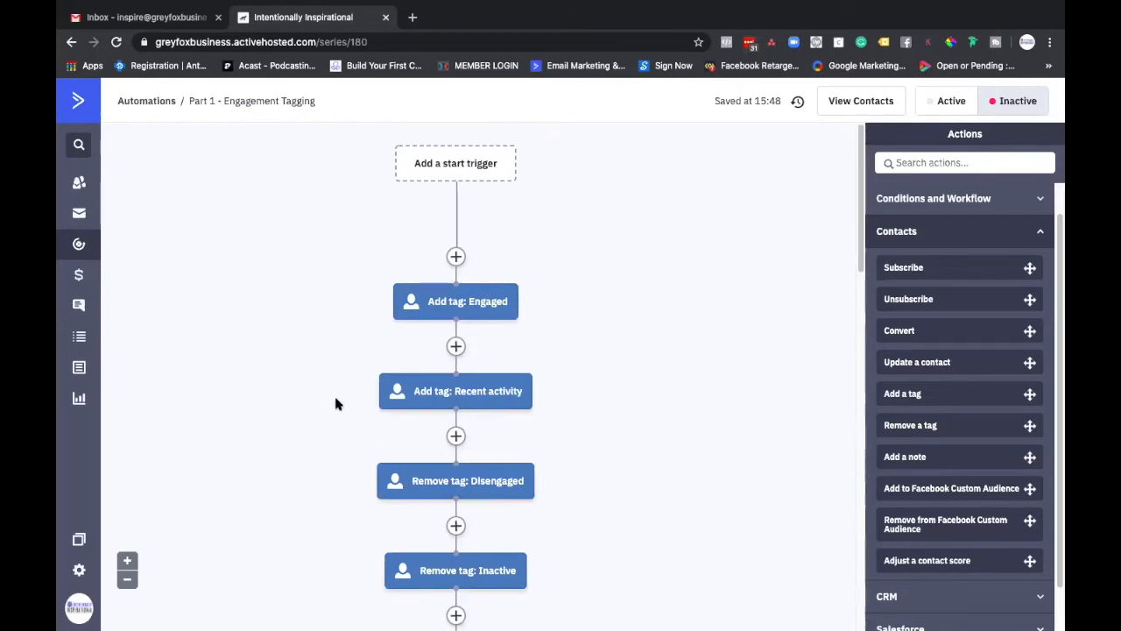
scroll(362, 480, down, 1)
scroll(365, 480, down, 5)
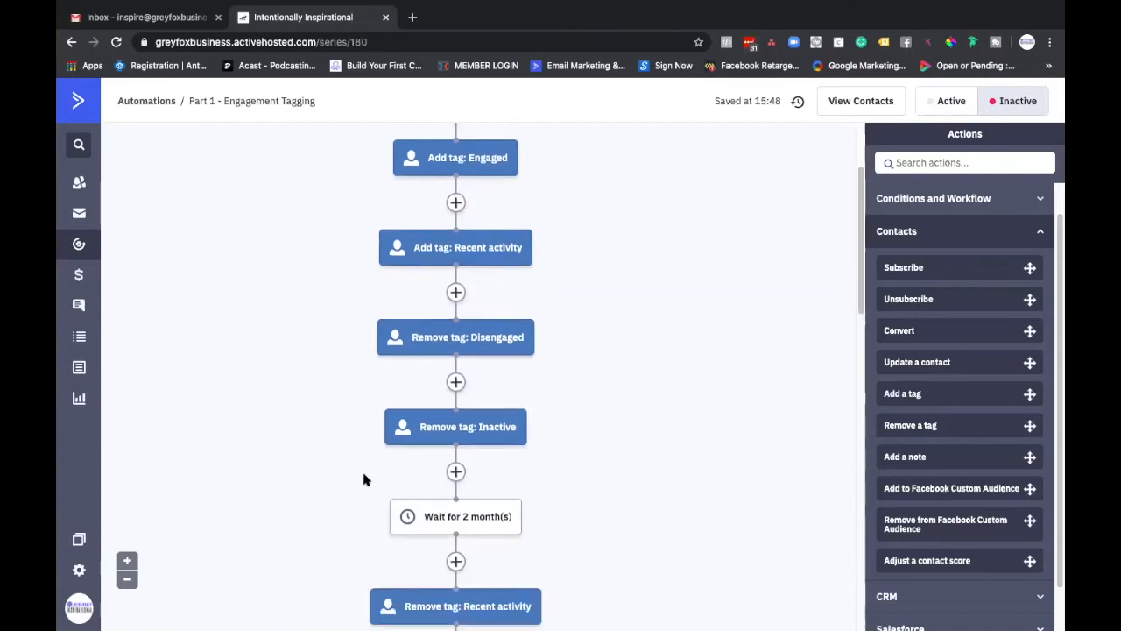
scroll(366, 479, down, 6)
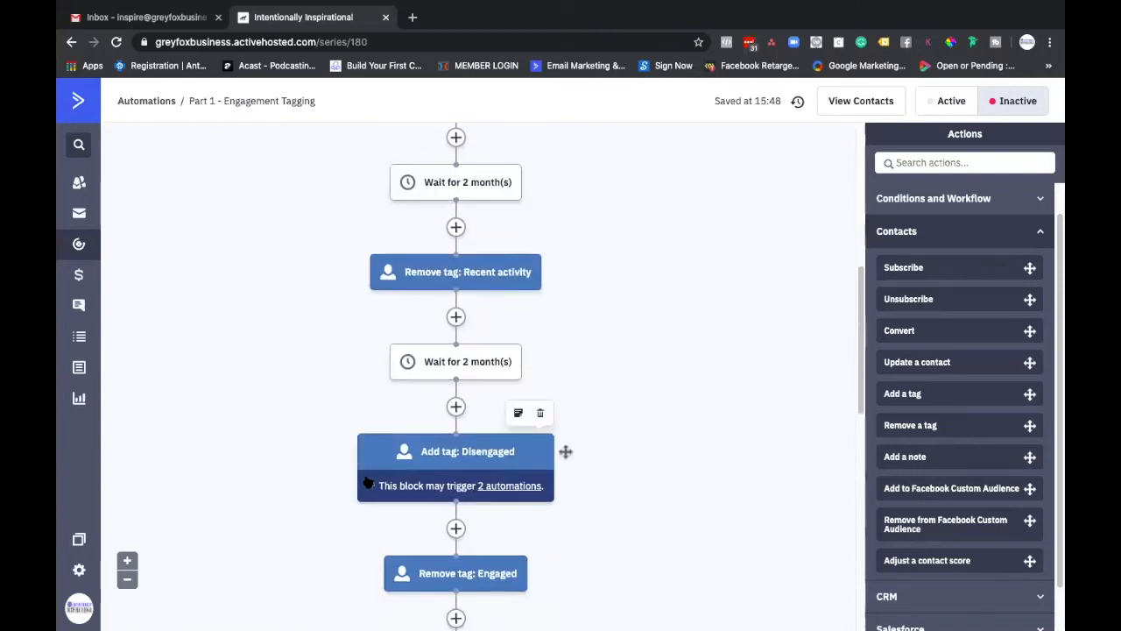
scroll(368, 480, down, 3)
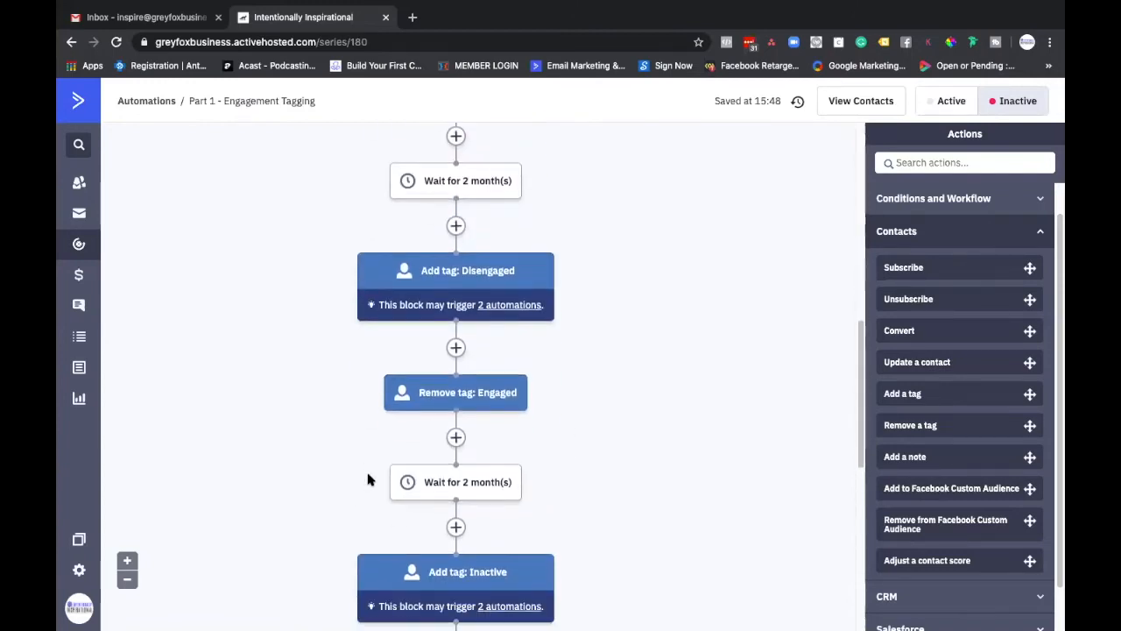
scroll(368, 479, down, 2)
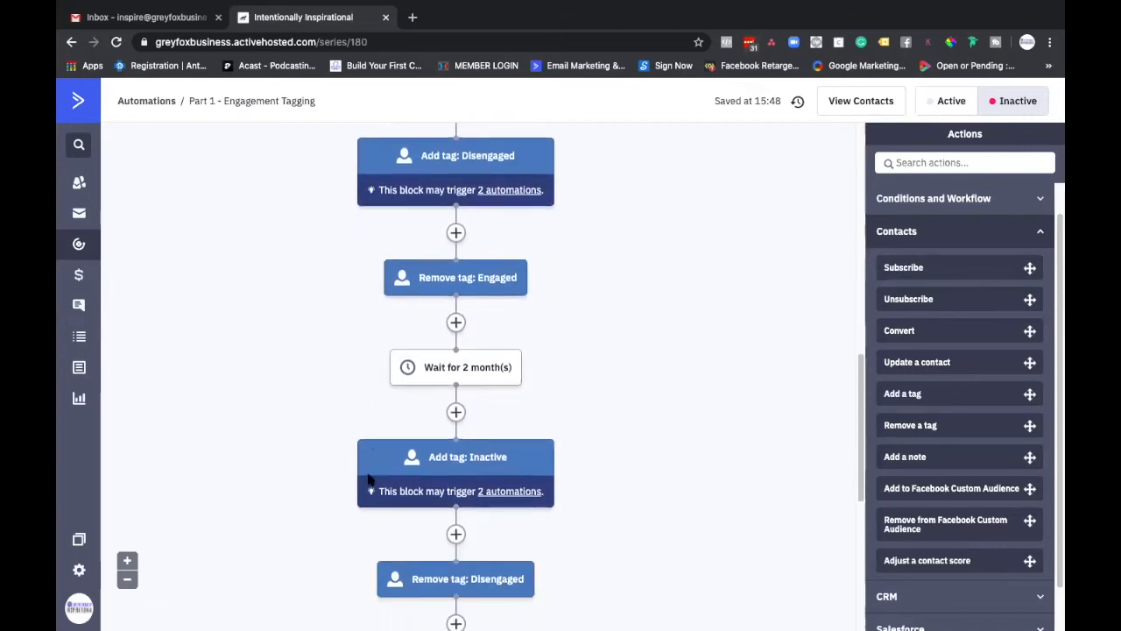
mouse_move(483, 391)
scroll(453, 442, down, 4)
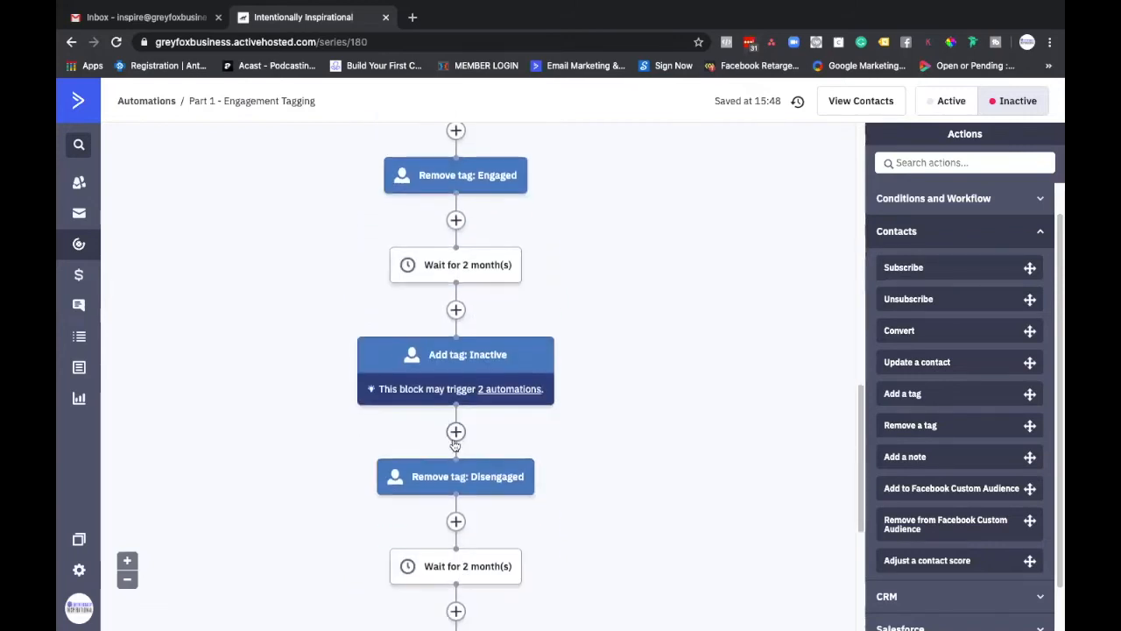
mouse_move(480, 558)
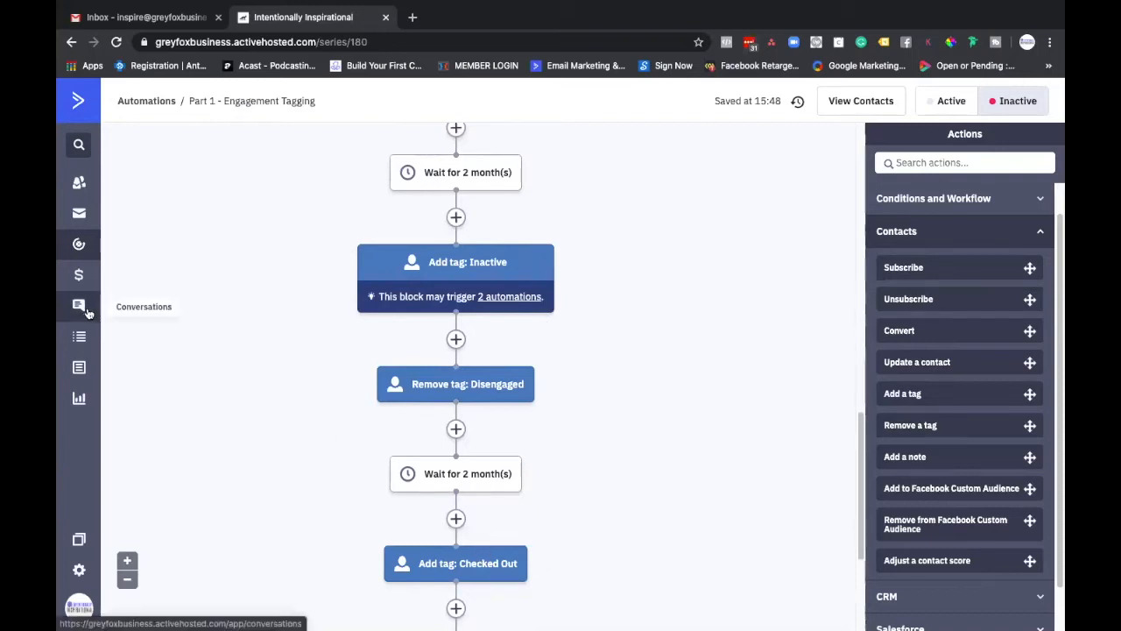
Step: Create a new automation from the "Part 2 - Engagement Tagging" recipe
click(79, 247)
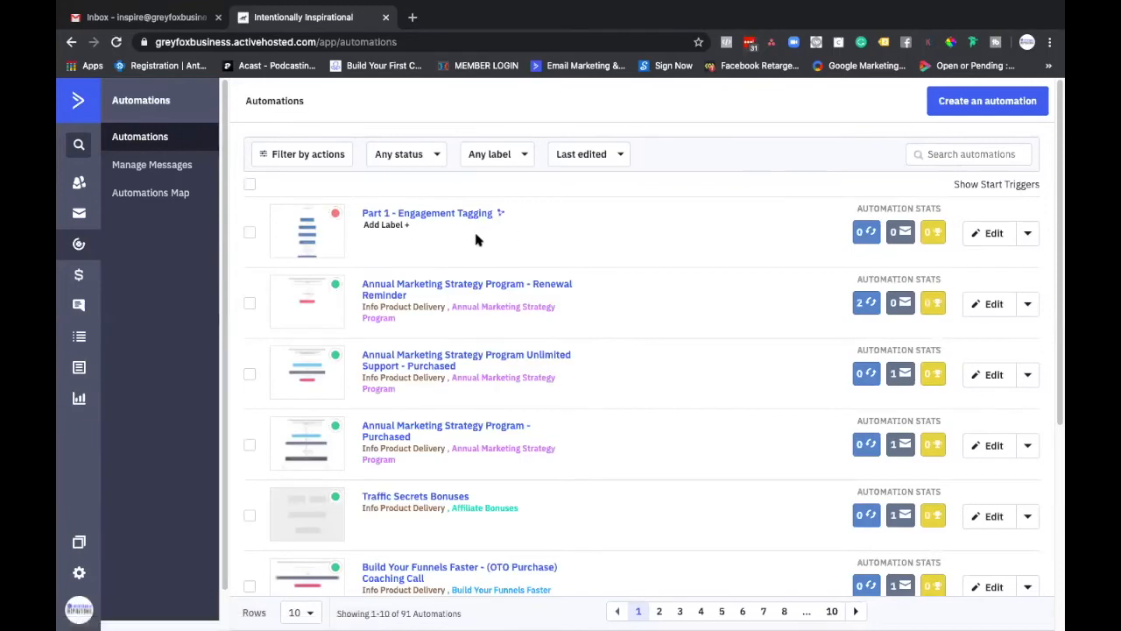
click(953, 106)
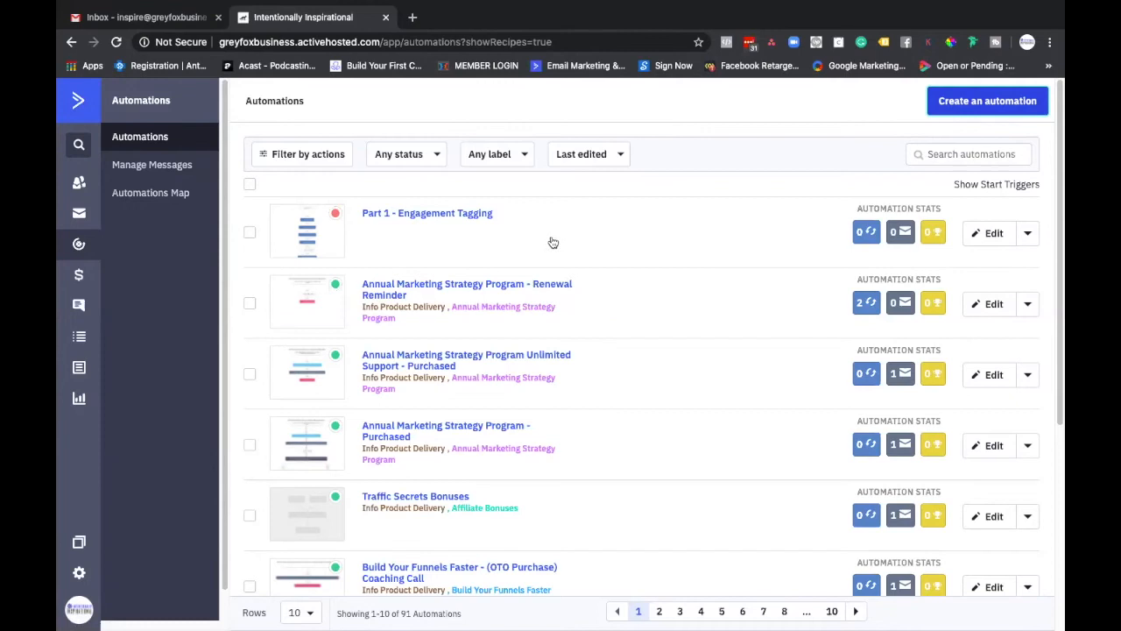
scroll(552, 331, down, 2)
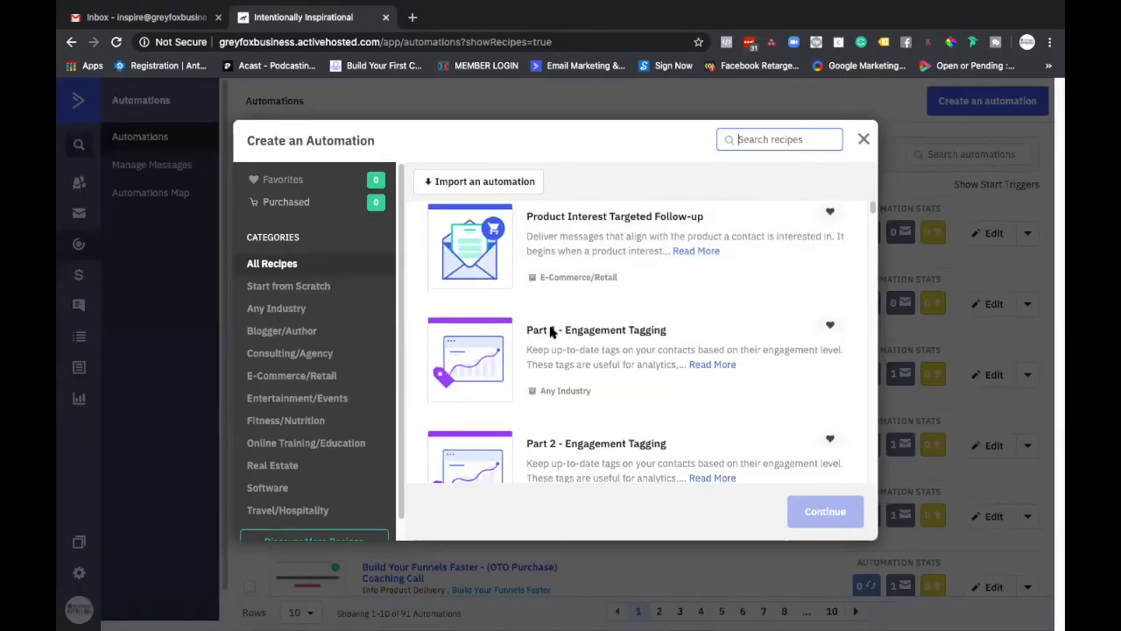
scroll(552, 331, down, 1)
click(582, 440)
click(818, 514)
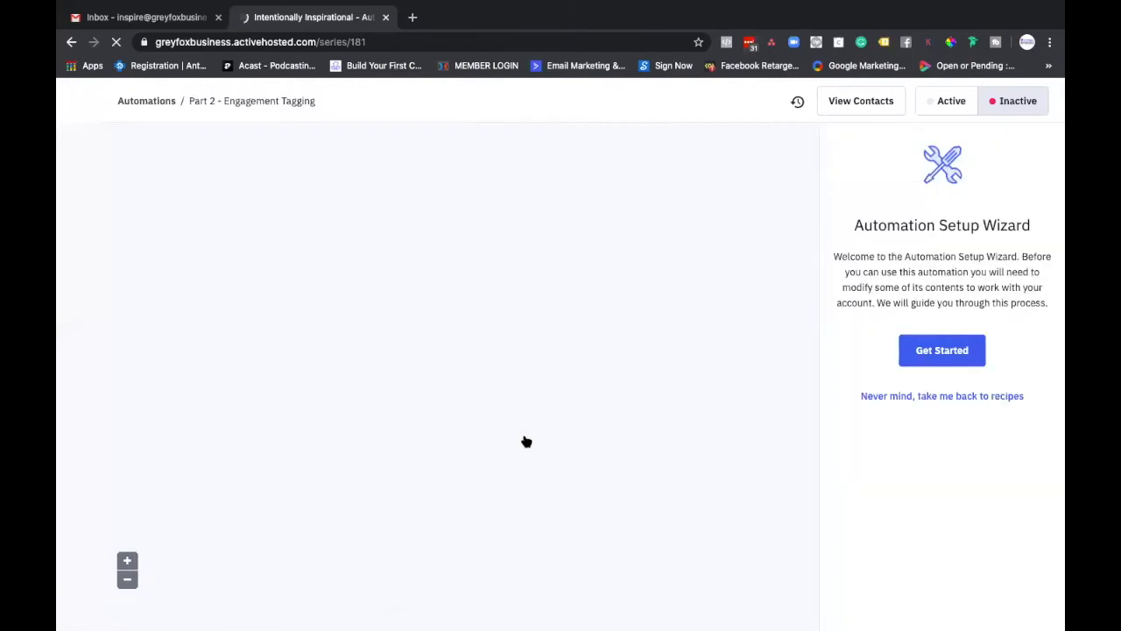
Step: Start the setup wizard and set the page-visit trigger to the domain intentionallyinspirational.com, keeping the wildcard * as page URL
click(942, 352)
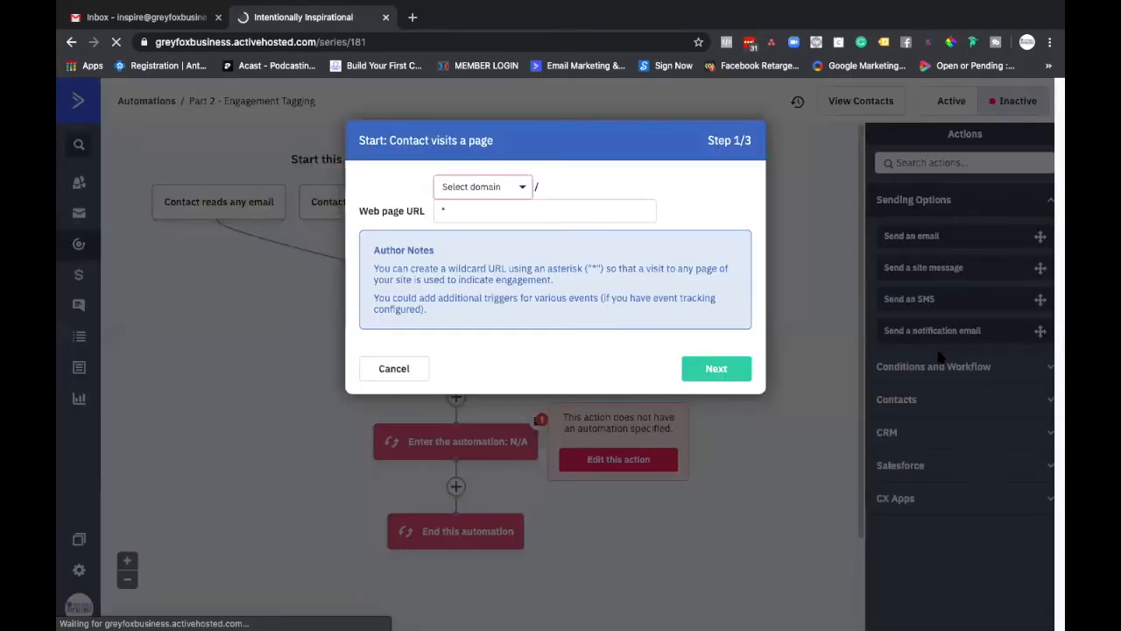
click(459, 195)
click(471, 216)
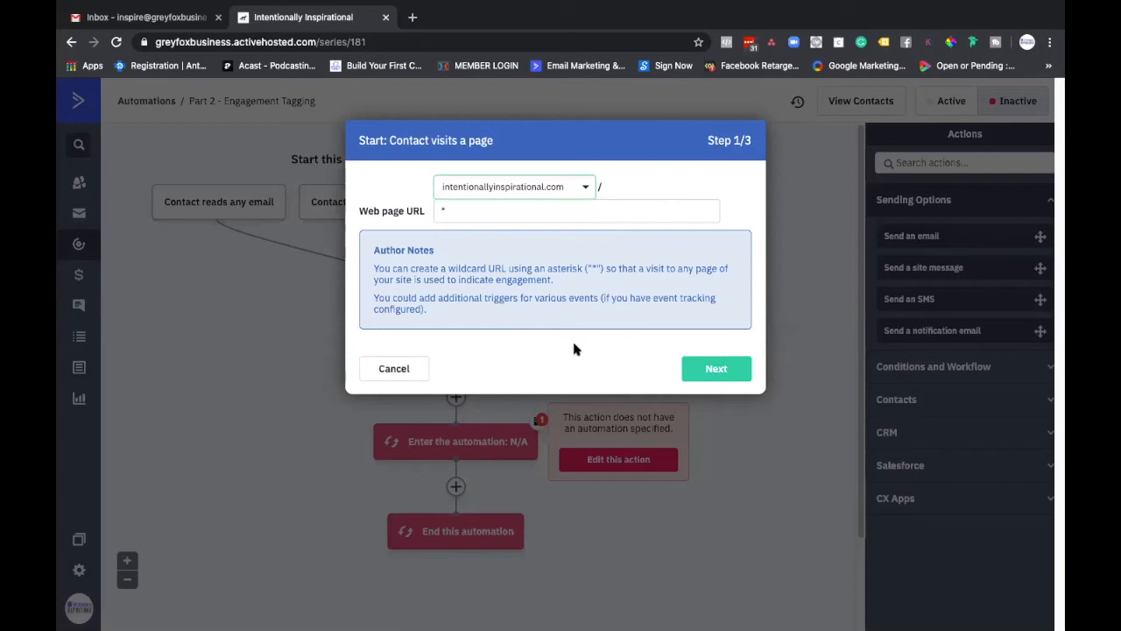
click(701, 372)
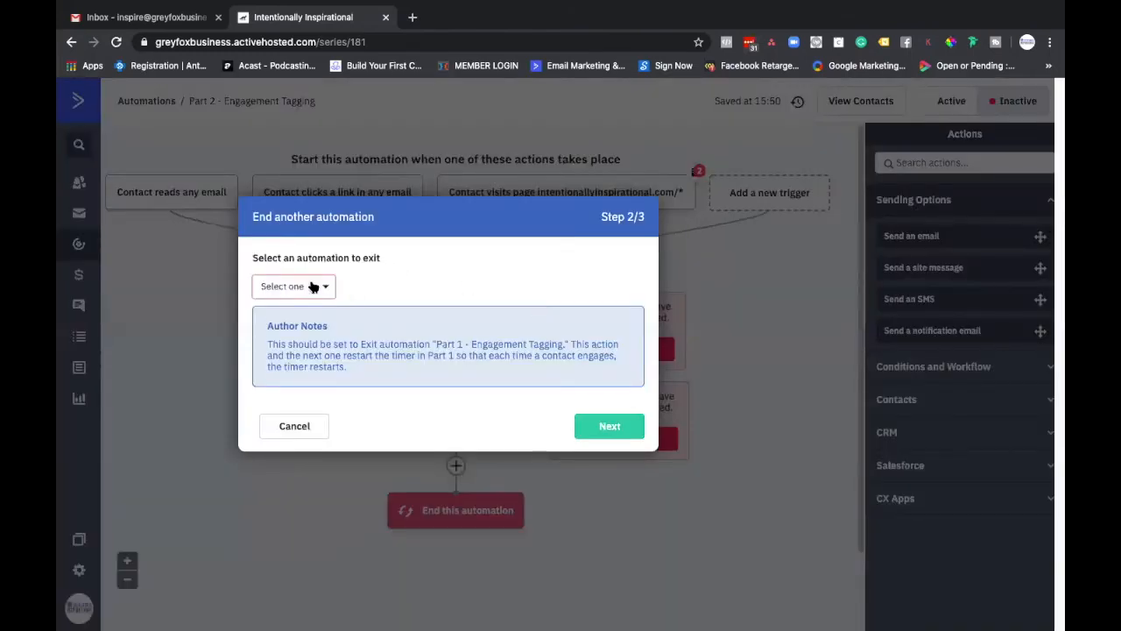
Step: Choose the second listed "Part 1 - Engagement Tagging" as the automation to exit and continue to the final wizard step
click(311, 287)
click(368, 272)
click(281, 289)
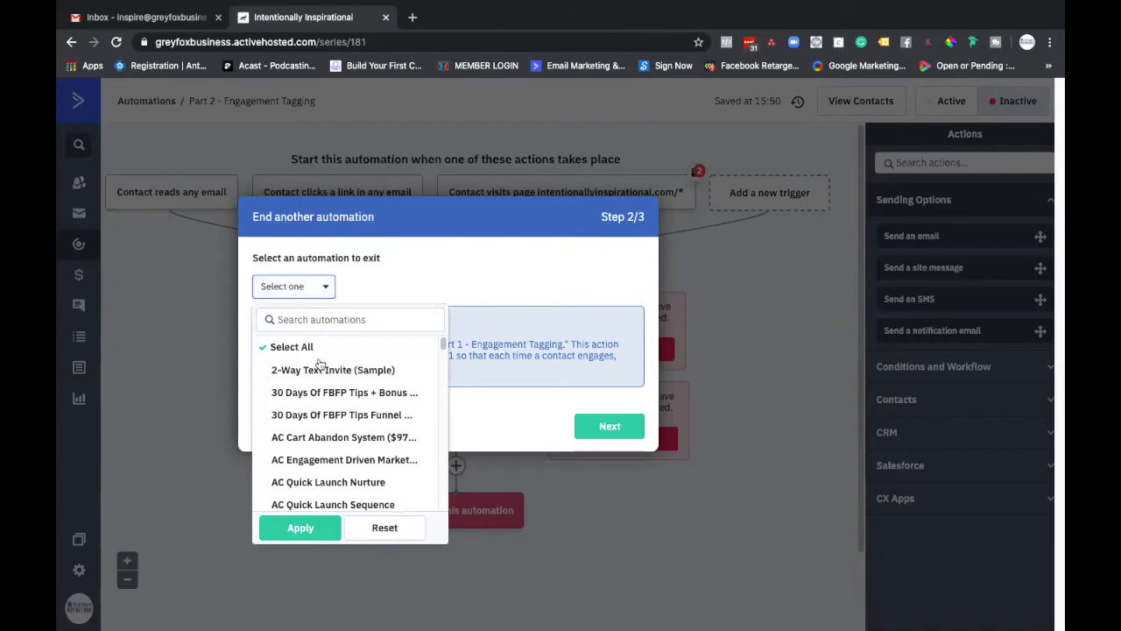
scroll(333, 382, down, 3)
scroll(333, 382, down, 10)
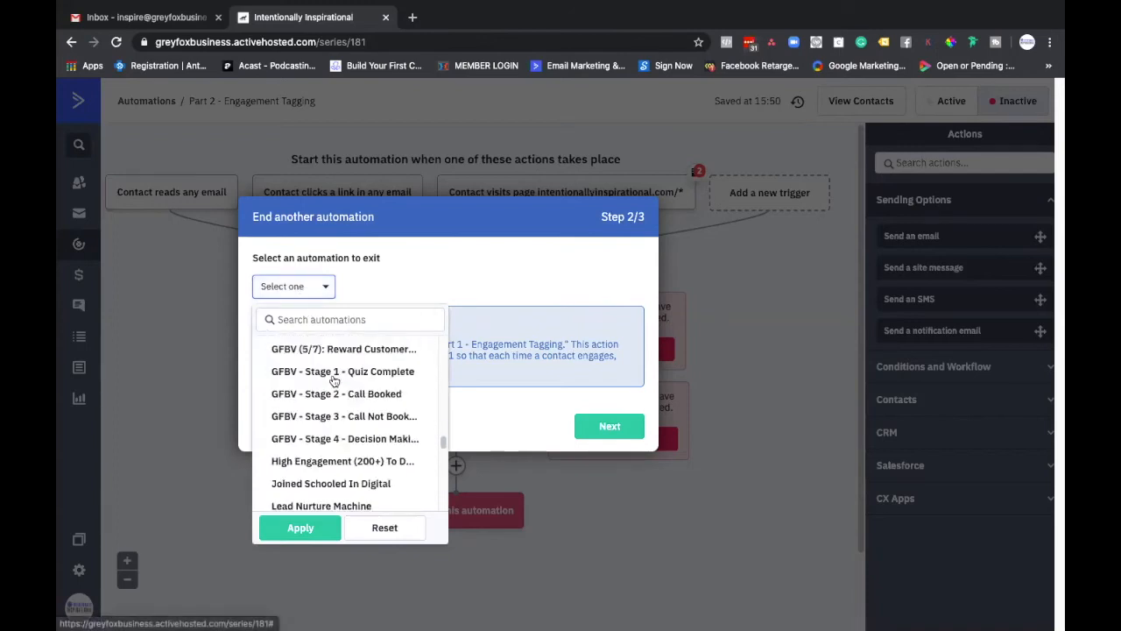
scroll(333, 382, down, 5)
scroll(333, 382, up, 3)
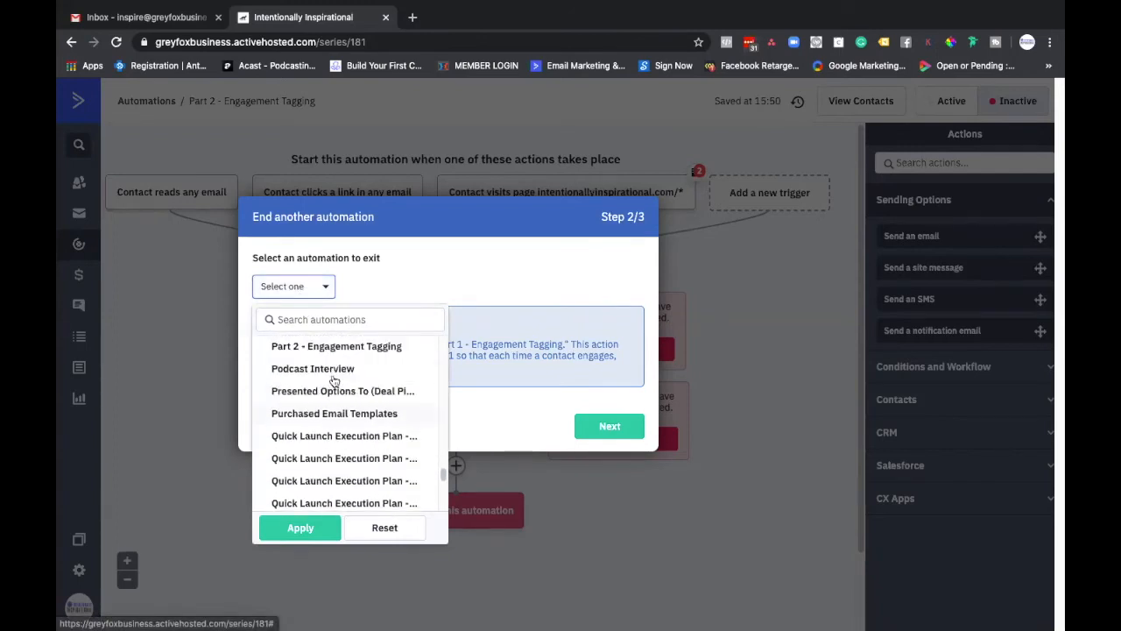
scroll(333, 382, up, 1)
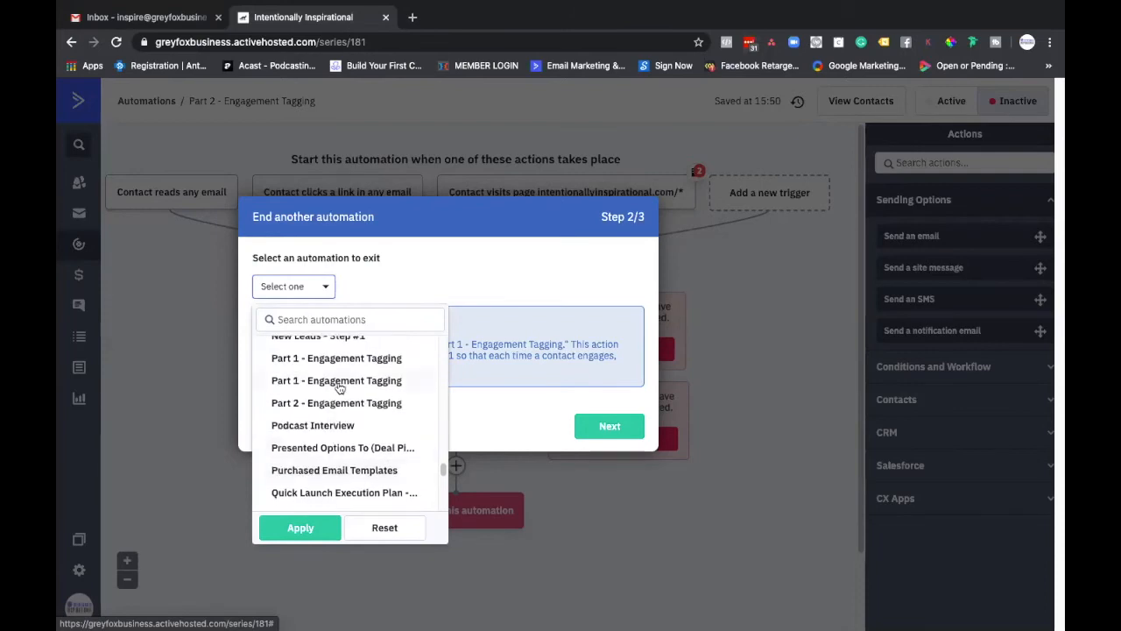
click(336, 382)
click(605, 427)
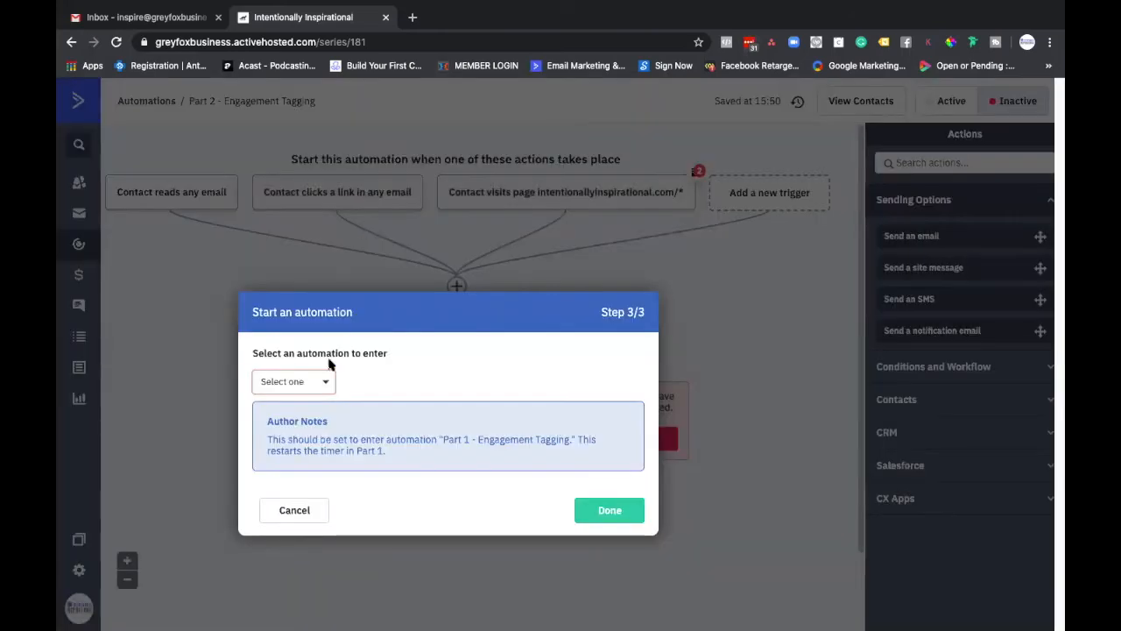
Step: Search the automations for "part", choose the first "Part 1 - Engagement Tagging" as the automation to enter, and finish the wizard
click(317, 386)
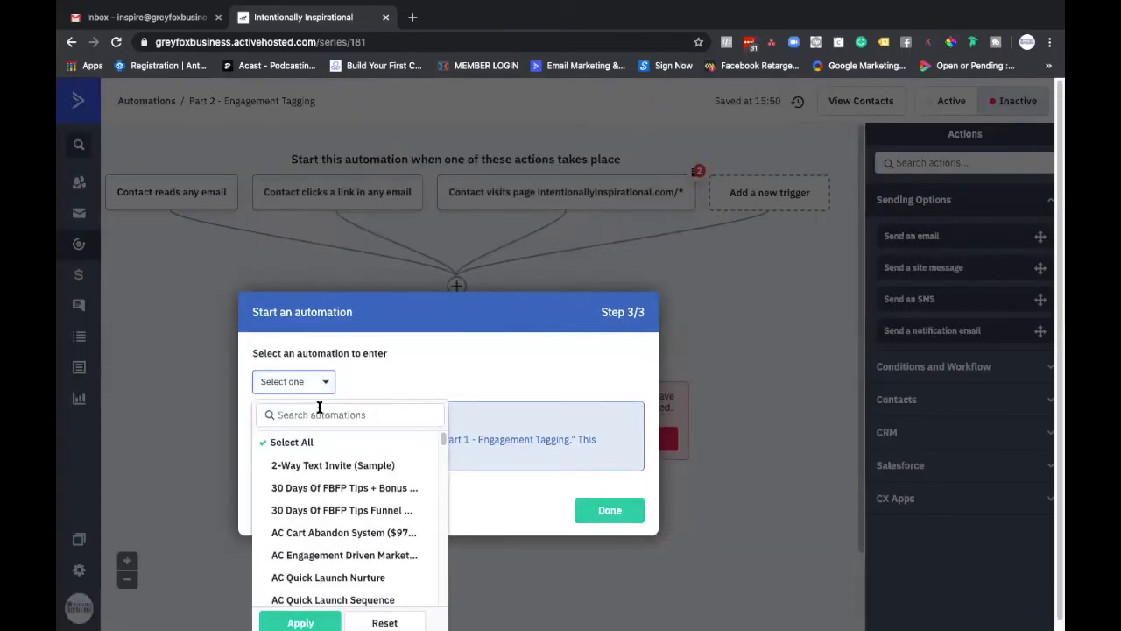
click(321, 415)
text(part)
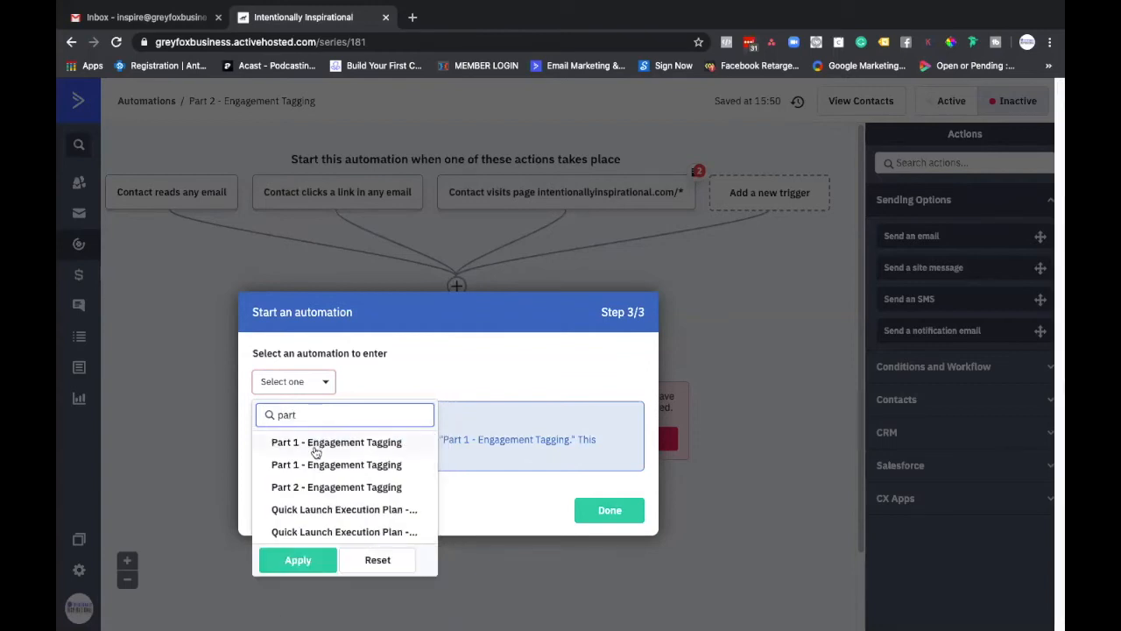
click(317, 449)
click(513, 503)
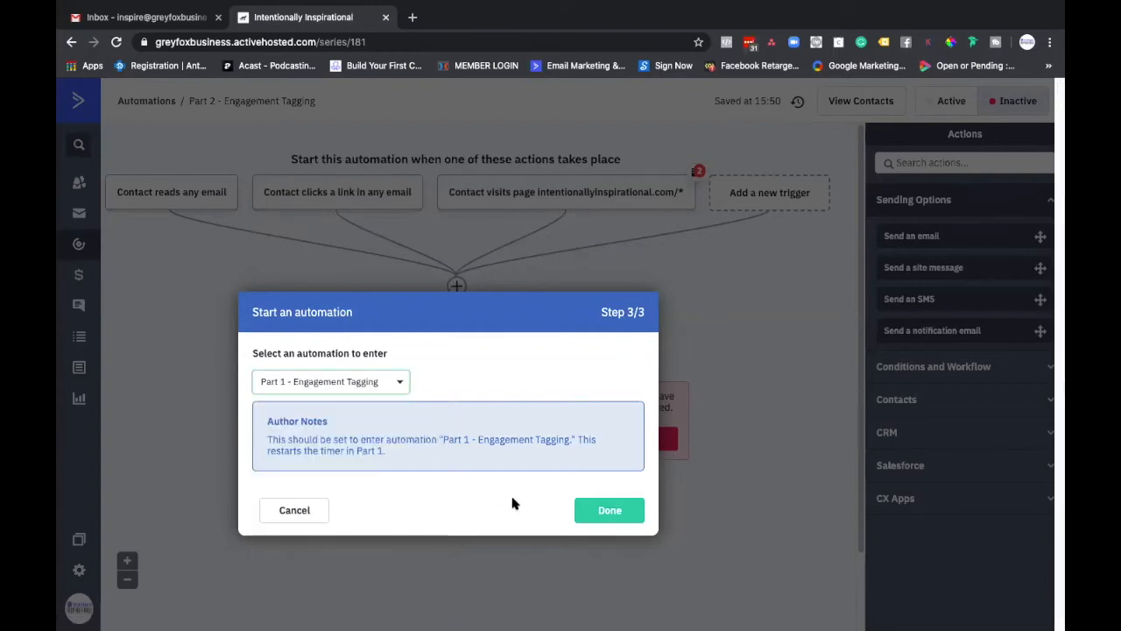
click(598, 511)
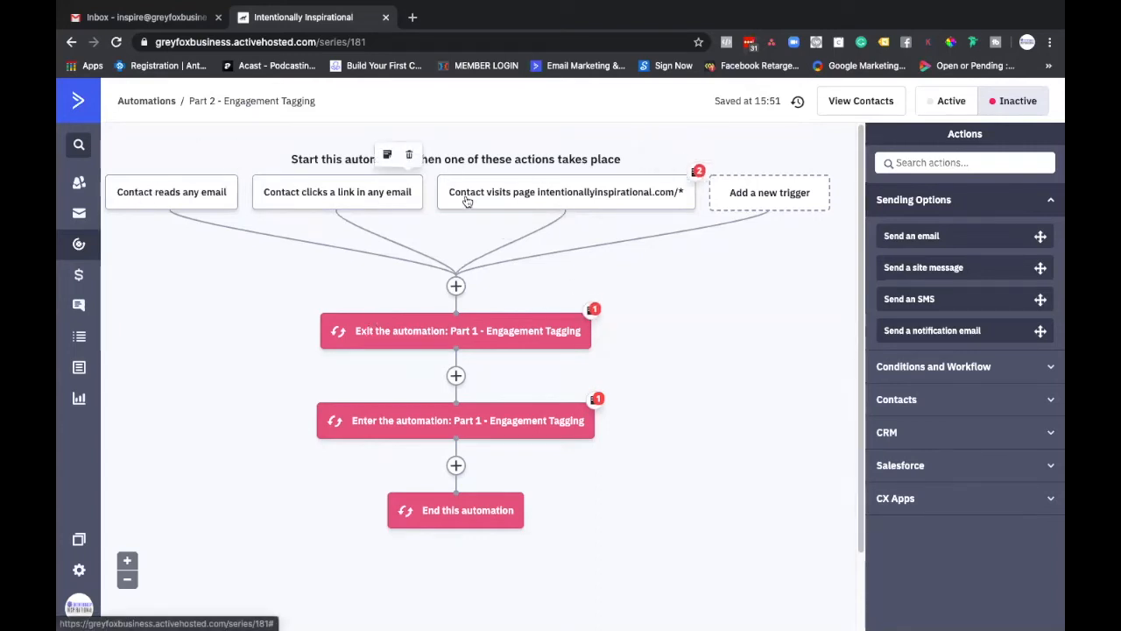
Step: Add a start trigger for contacts subscribing to any list, running once, to the Part 2 - Engagement Tagging automation
click(758, 199)
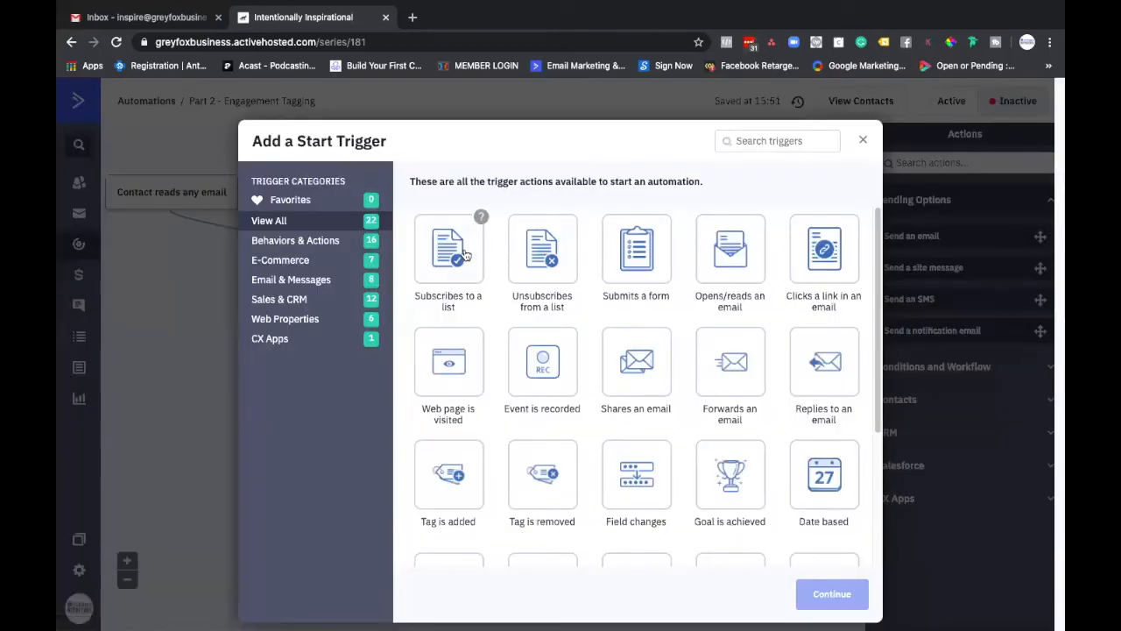
click(478, 219)
click(807, 594)
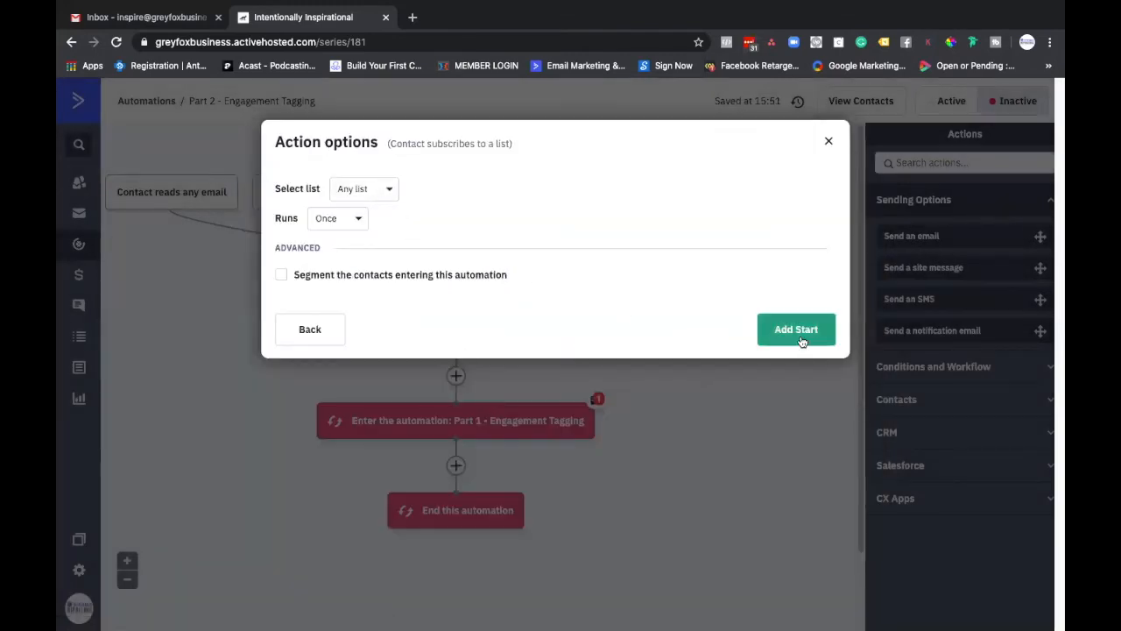
click(799, 337)
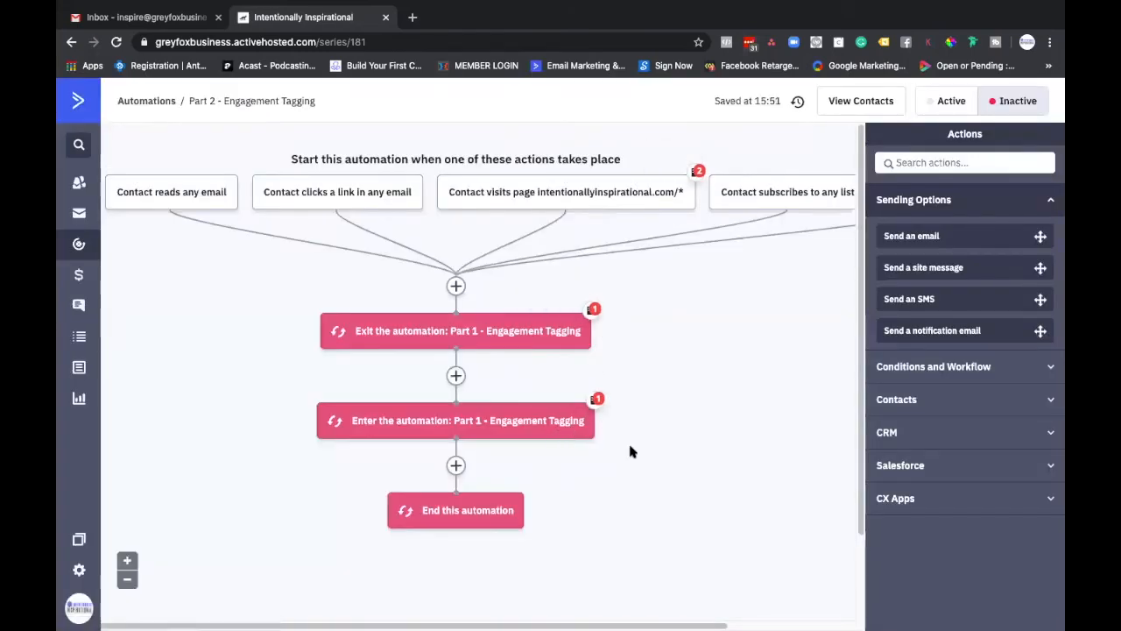
Step: Filter the automations list by the Re-engagement label and open the re-engagement campaign triggered by the "Disengaged" tag
mouse_move(313, 204)
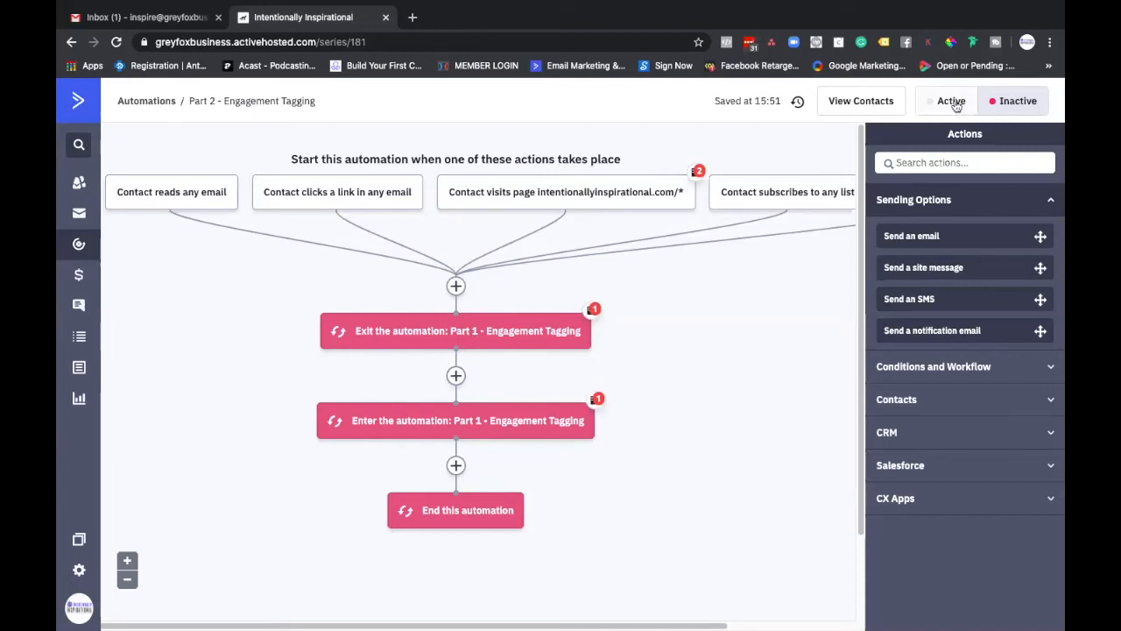
click(80, 246)
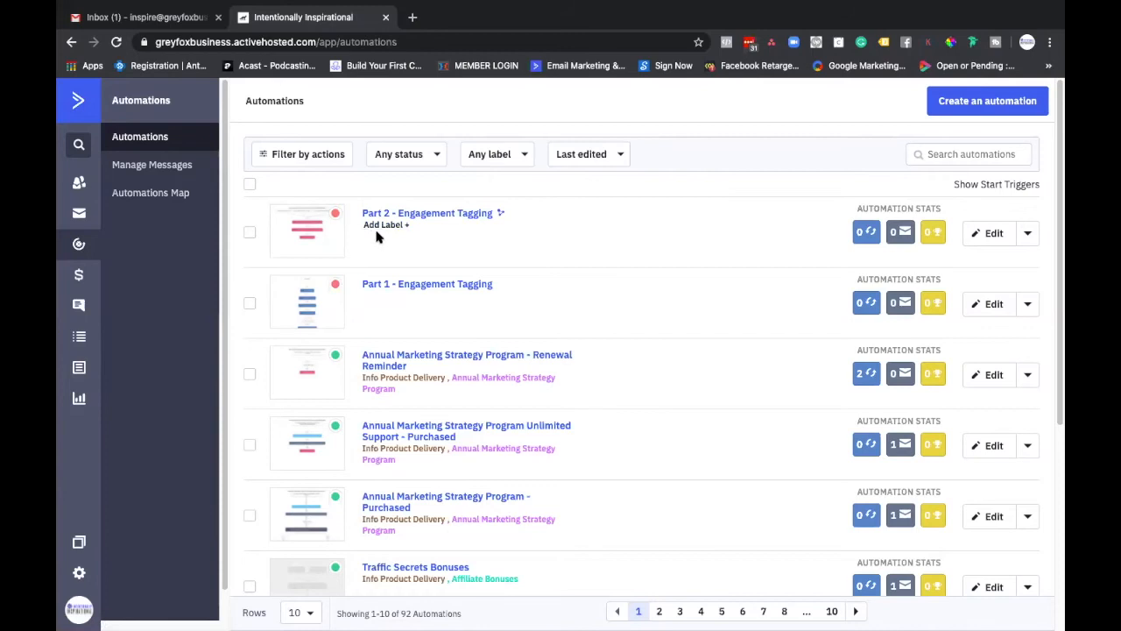
click(431, 156)
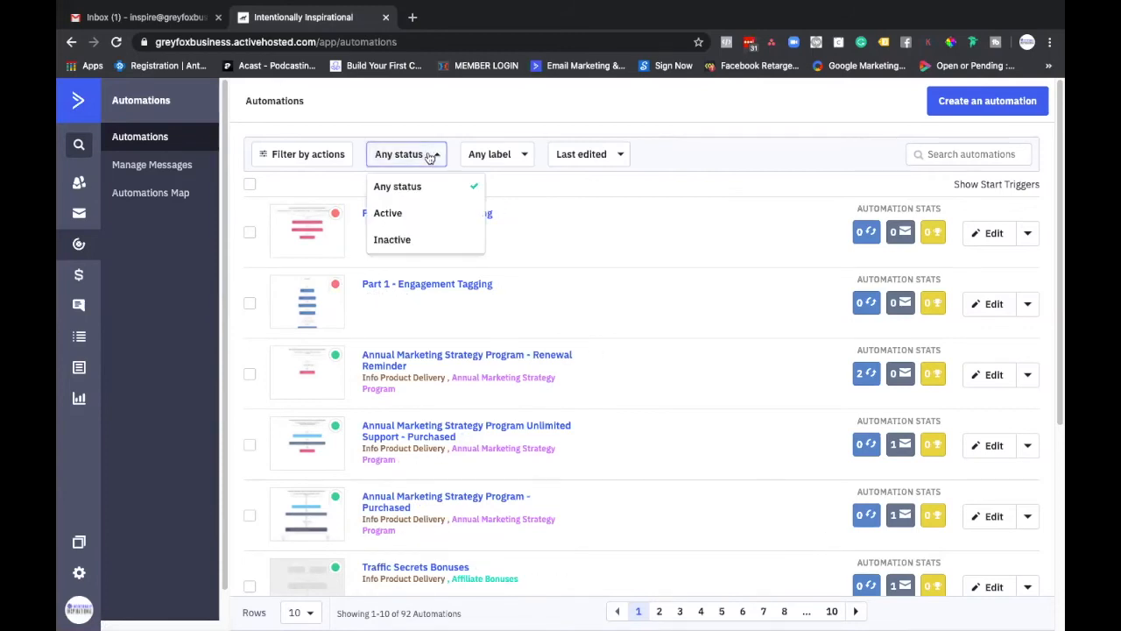
click(480, 155)
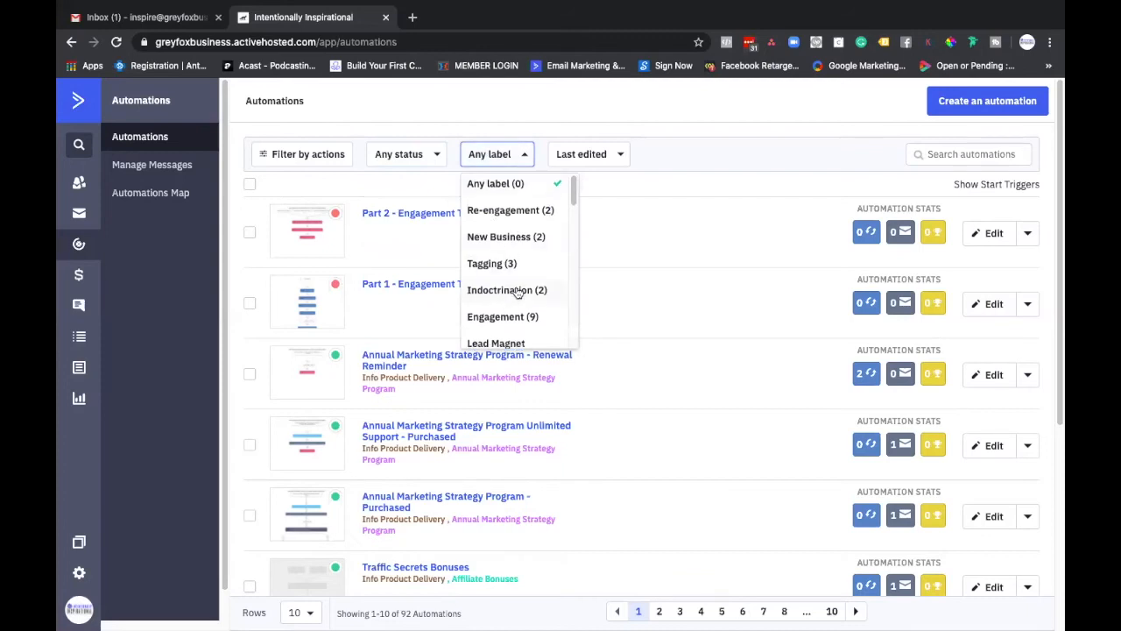
click(533, 212)
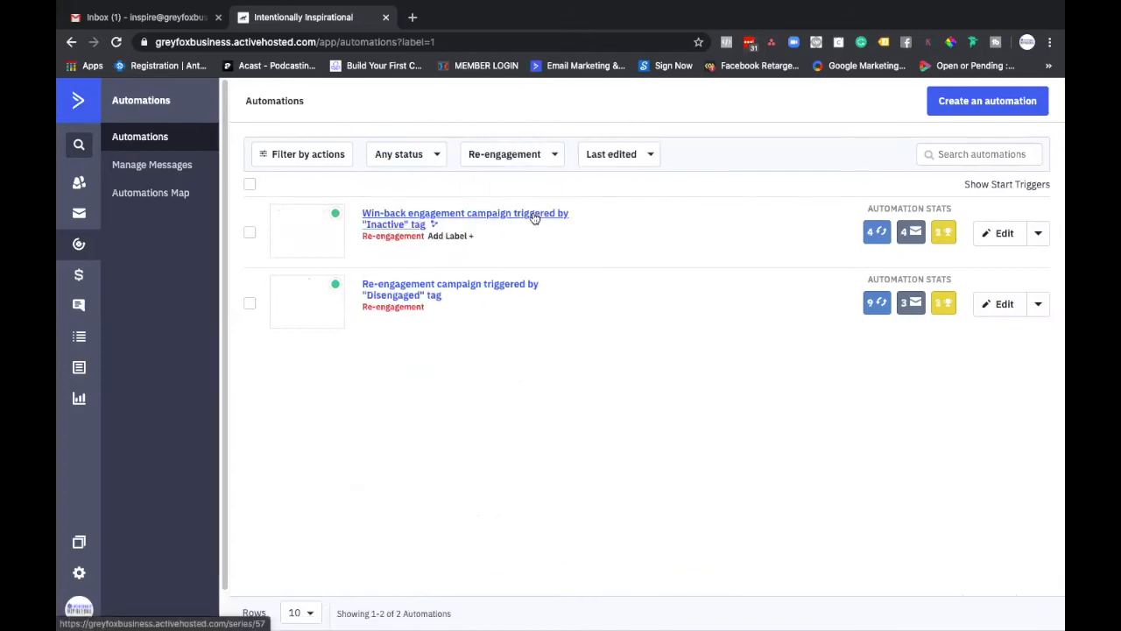
click(459, 289)
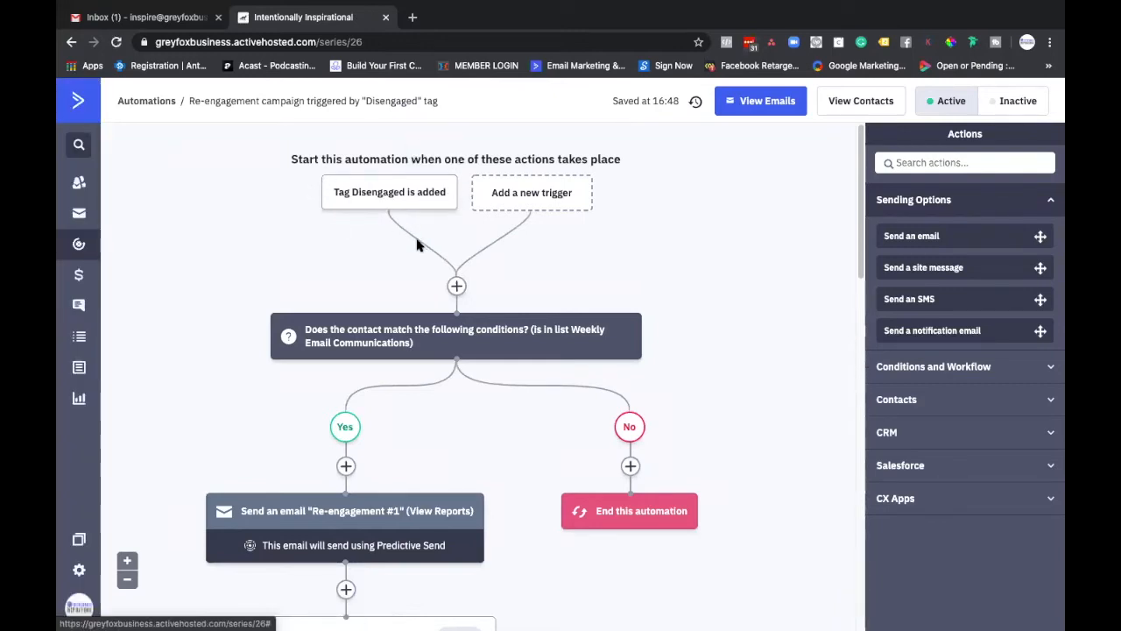
Step: Examine the re-engagement campaign's workflow from its start trigger through the emails and waits to the goal and end
scroll(413, 241, down, 1)
scroll(415, 244, down, 5)
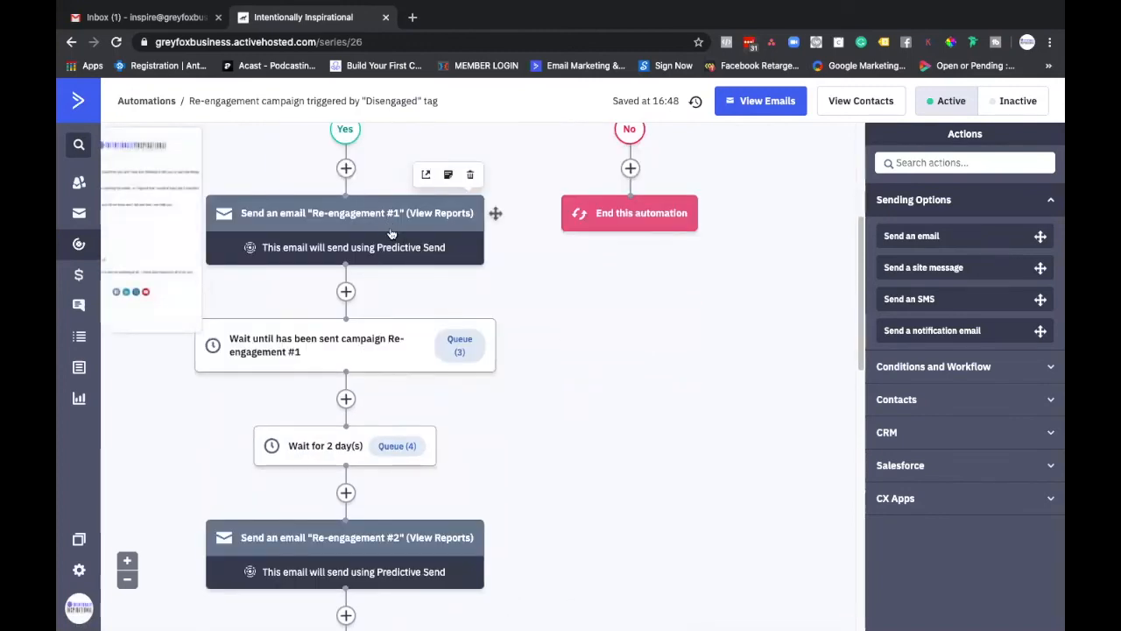
scroll(426, 317, down, 1)
mouse_move(392, 179)
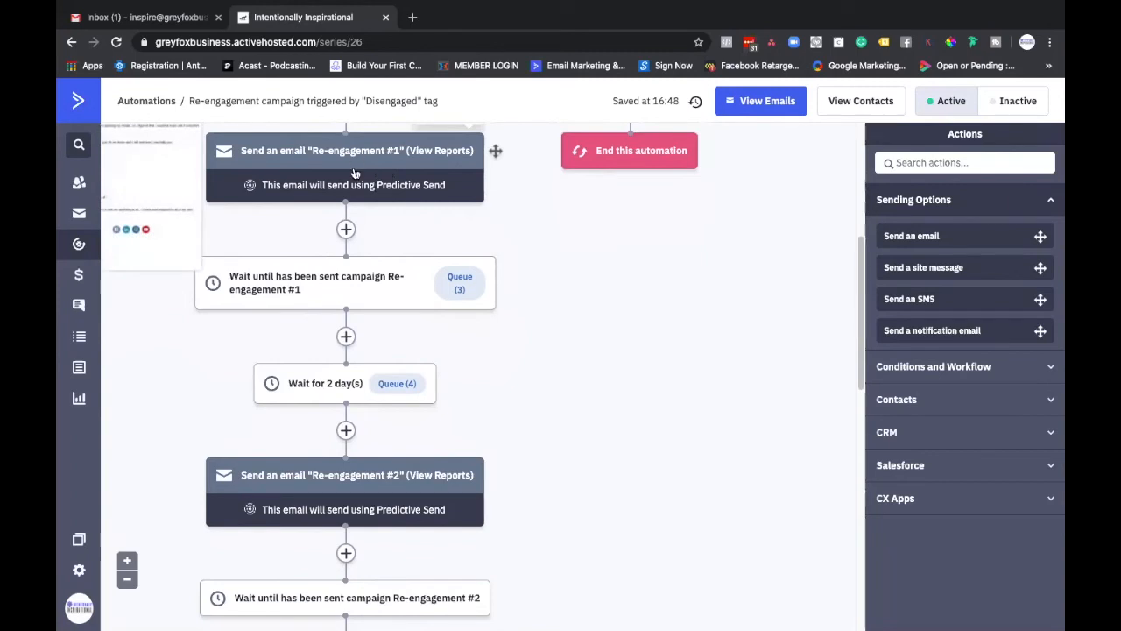
scroll(321, 386, down, 3)
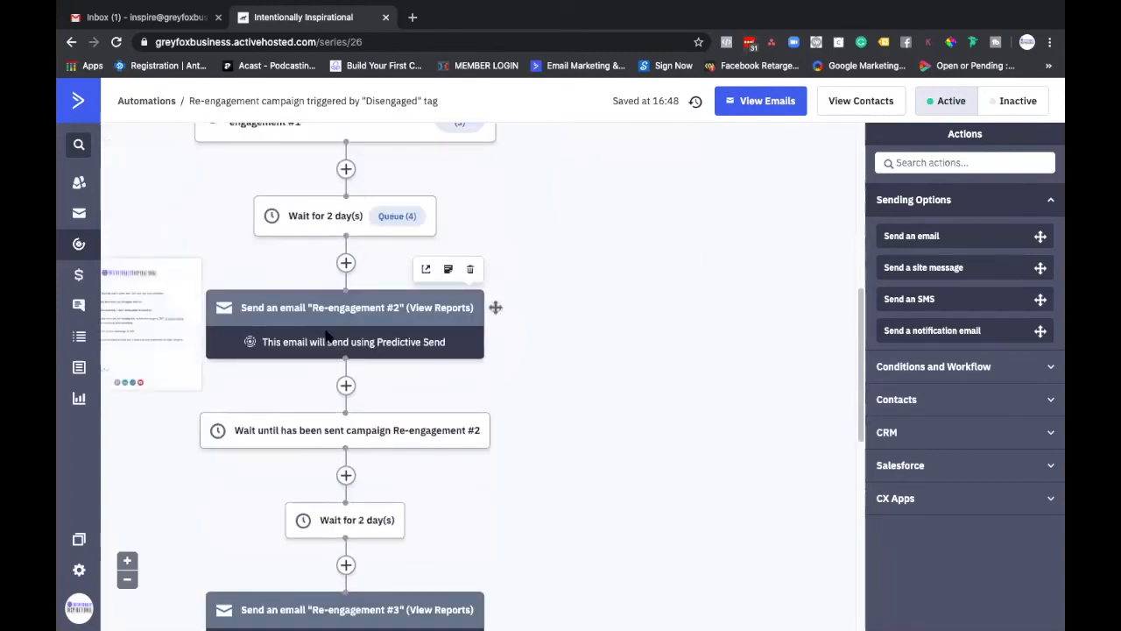
scroll(340, 326, down, 4)
scroll(338, 443, down, 3)
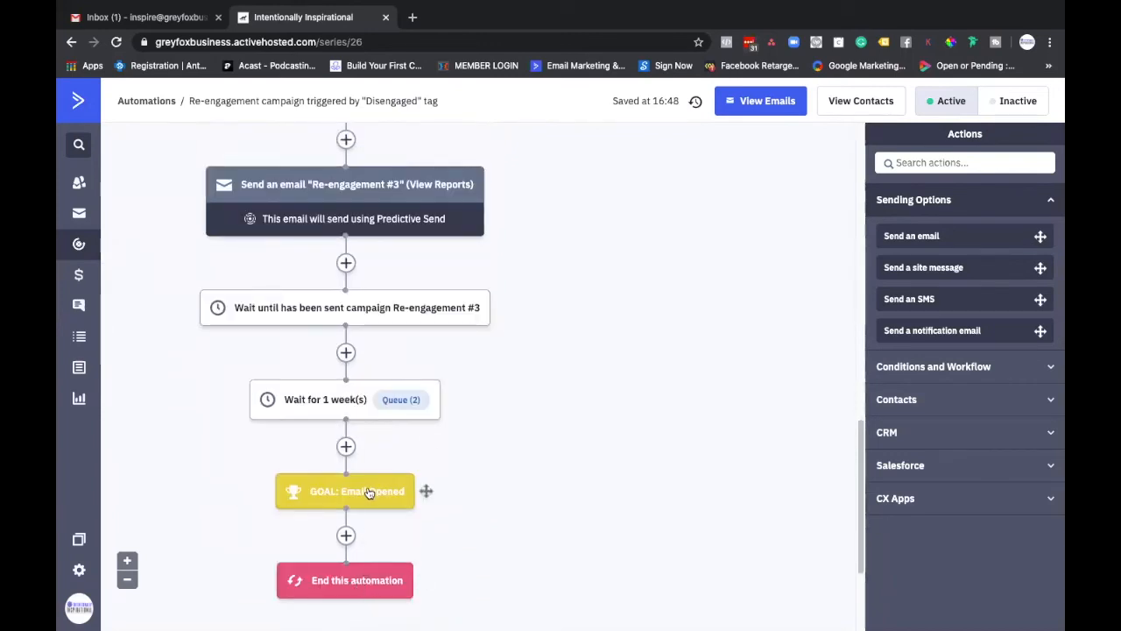
scroll(401, 403, up, 7)
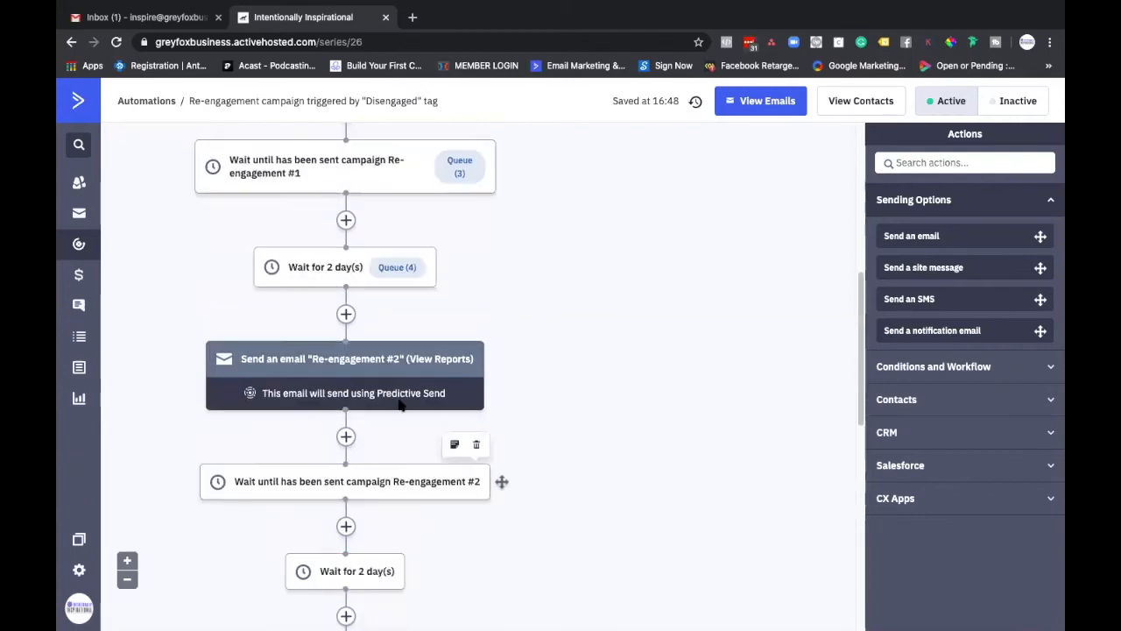
scroll(408, 471, down, 8)
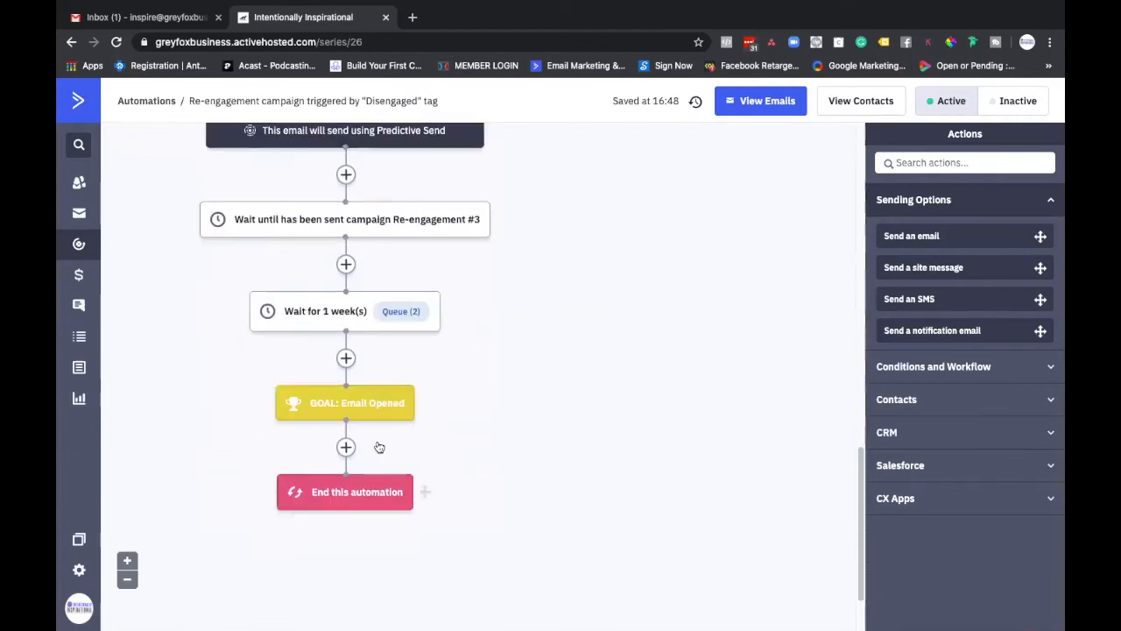
scroll(377, 507, up, 7)
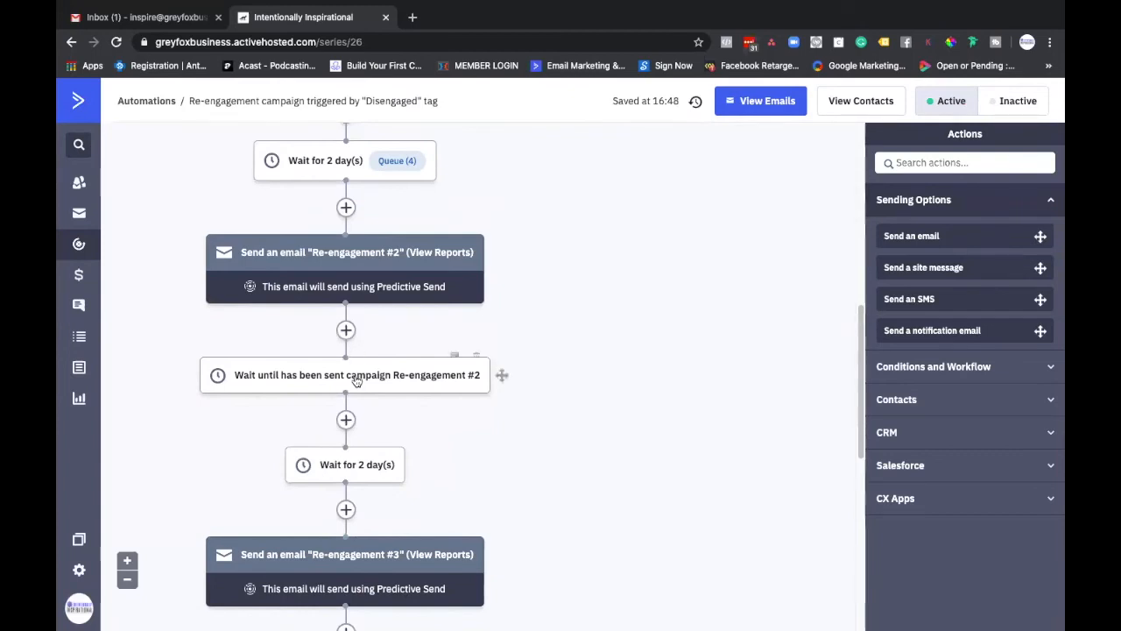
scroll(351, 364, up, 2)
scroll(140, 319, up, 7)
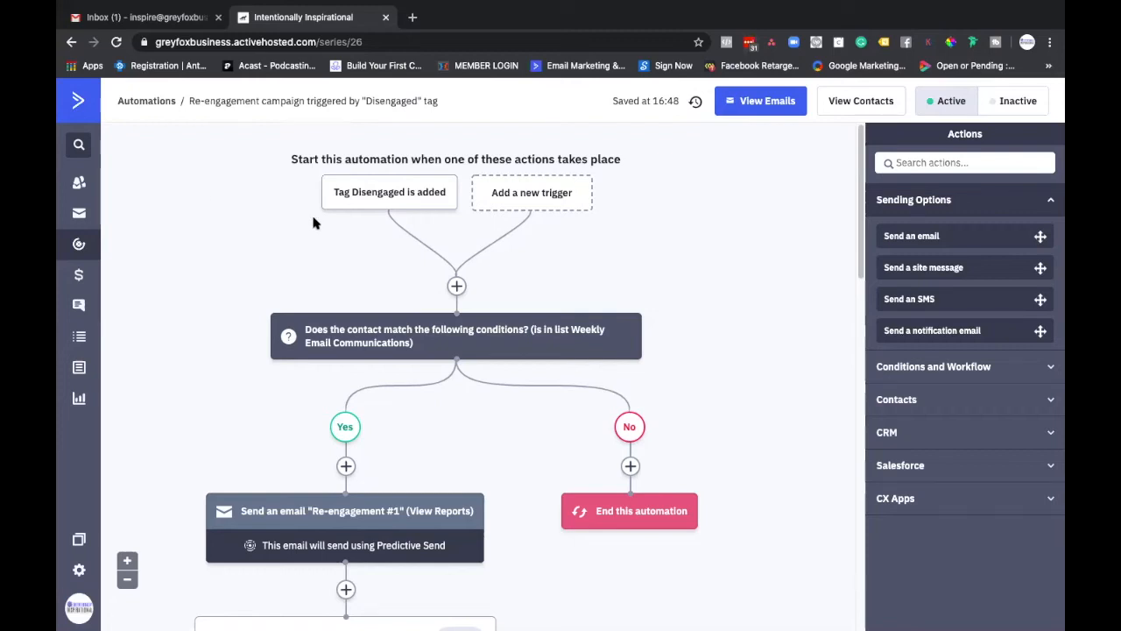
Step: Open the win-back engagement campaign triggered by the "Inactive" tag and check its start trigger's options without changing them
click(72, 42)
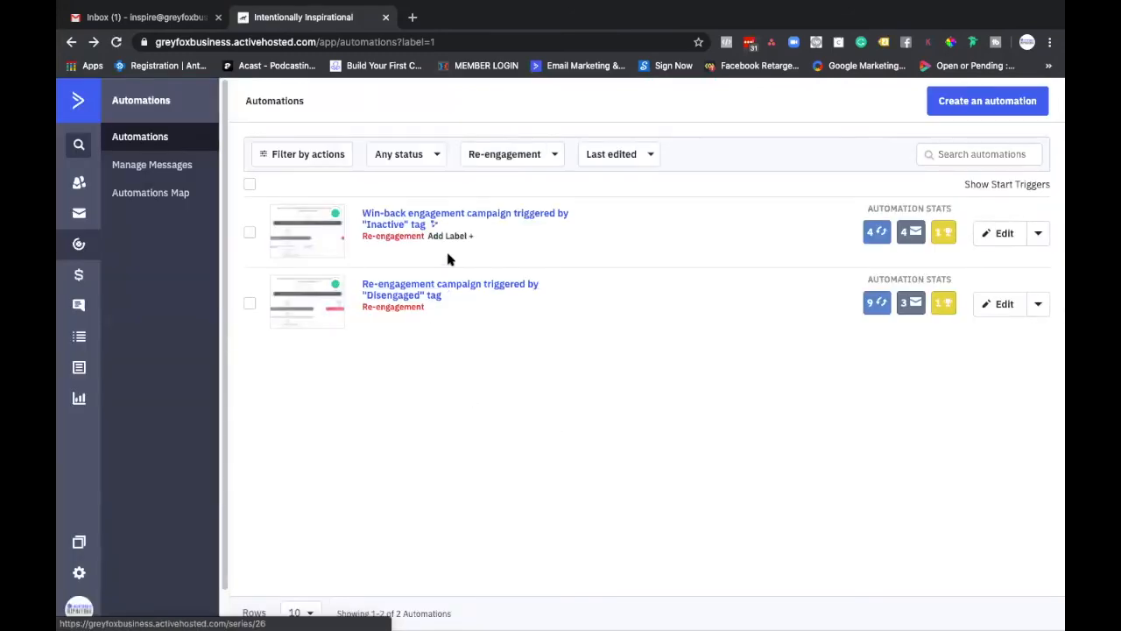
click(385, 216)
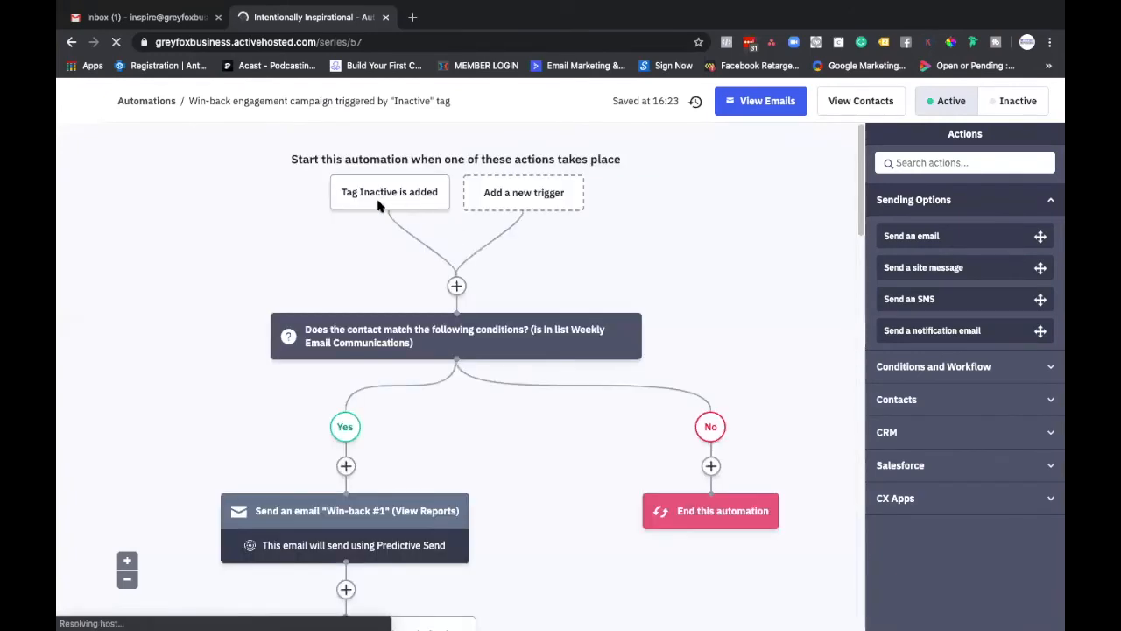
mouse_move(379, 204)
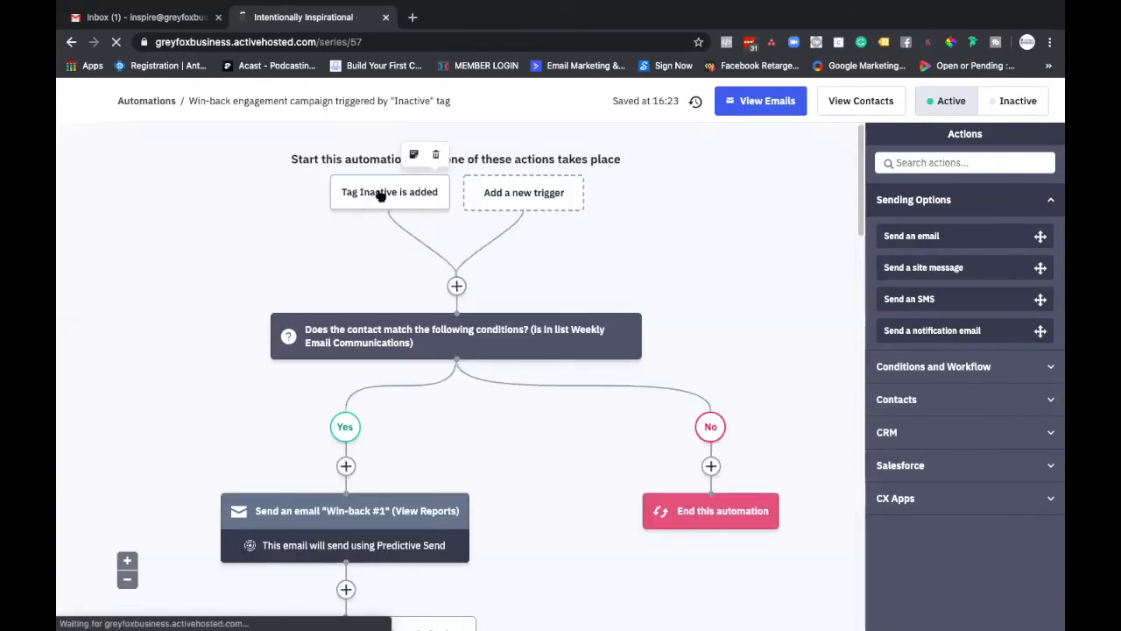
click(352, 202)
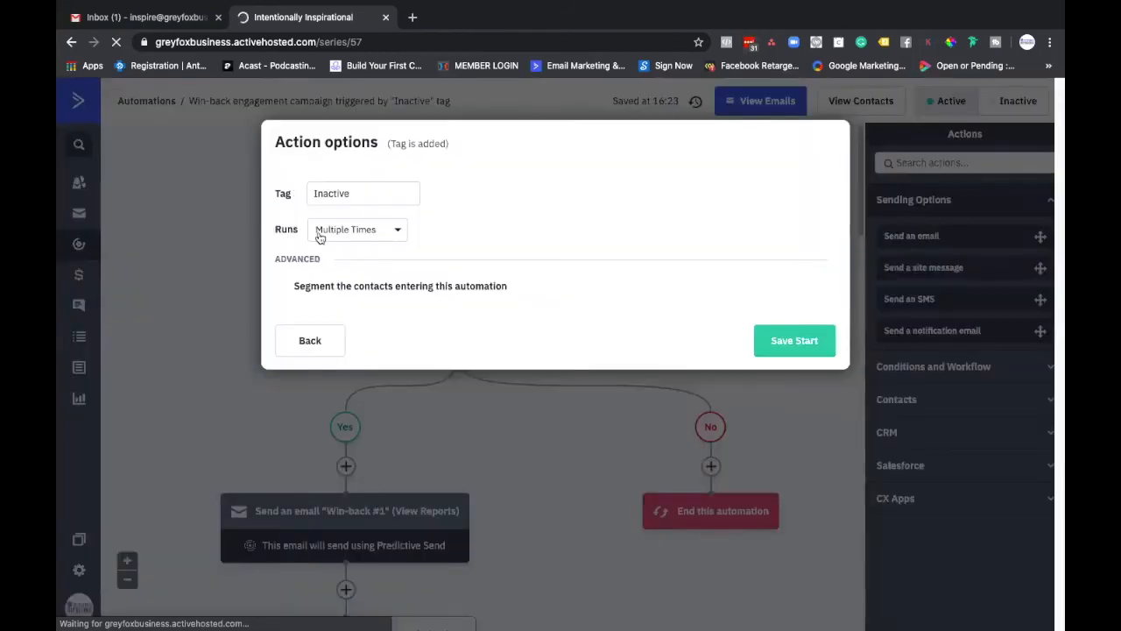
click(828, 143)
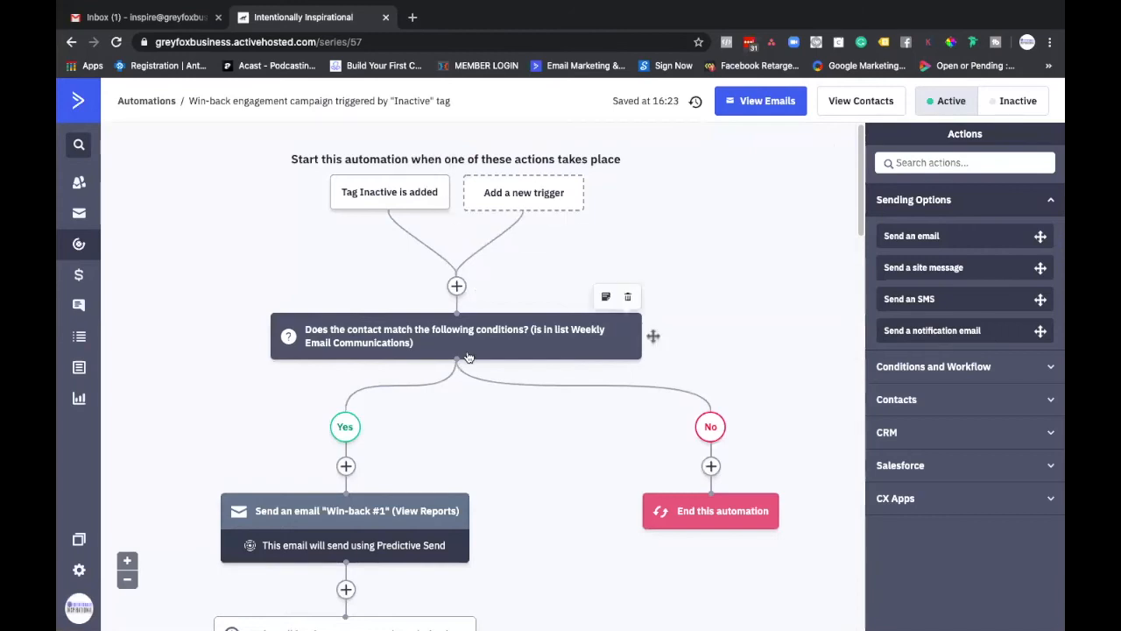
Step: Examine the sequence of win-back emails and waits, and view the list of all emails in this automation
scroll(469, 357, down, 1)
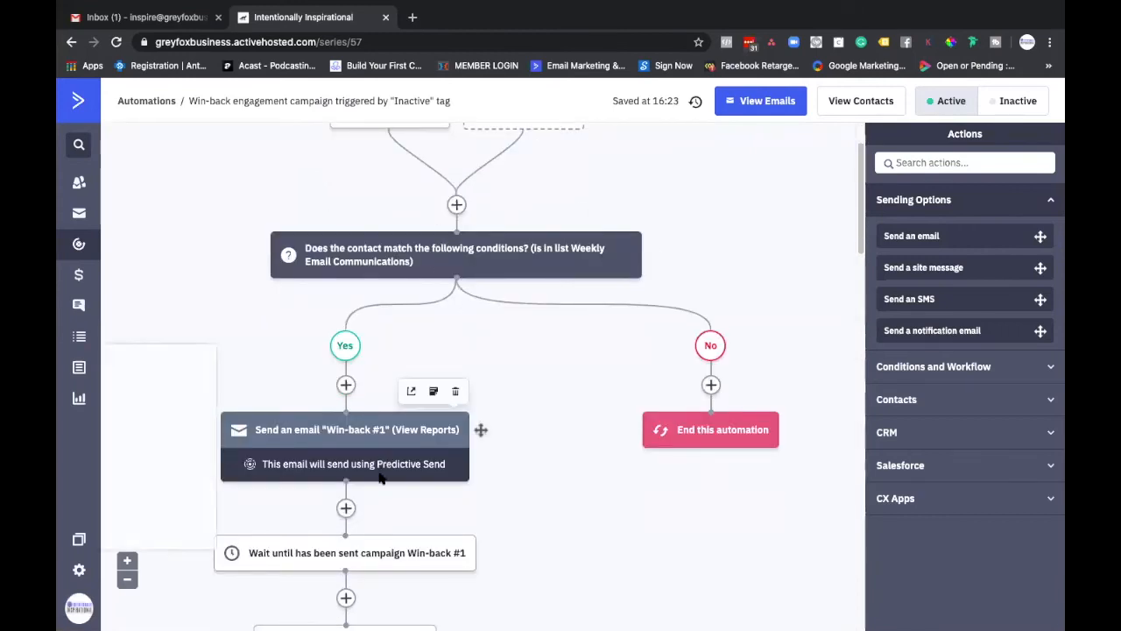
scroll(383, 490, down, 2)
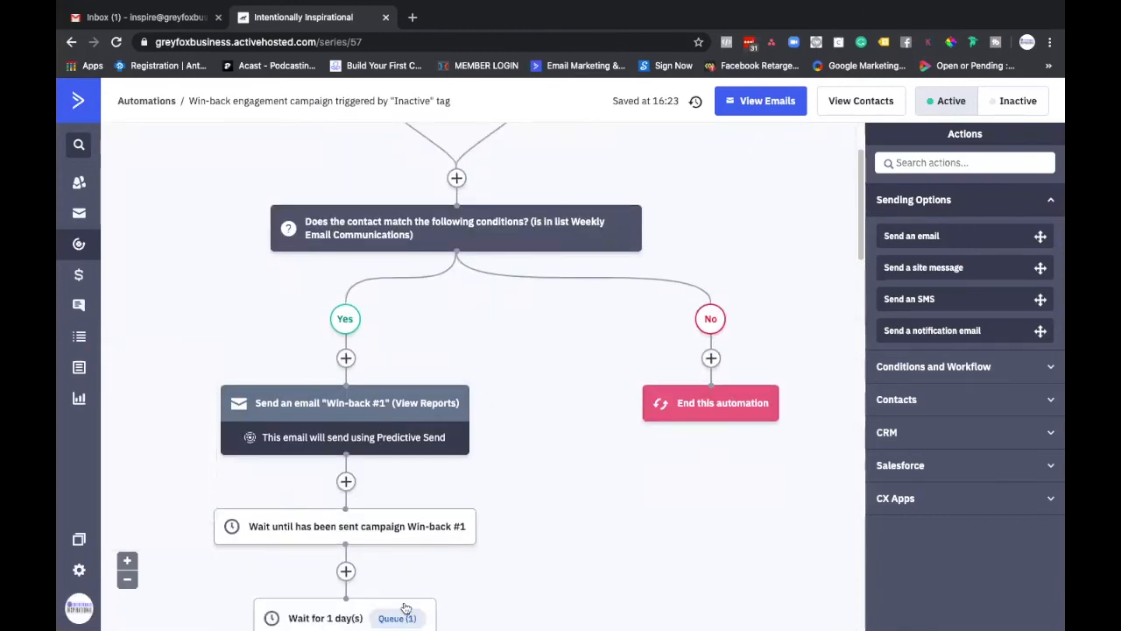
scroll(406, 597, down, 1)
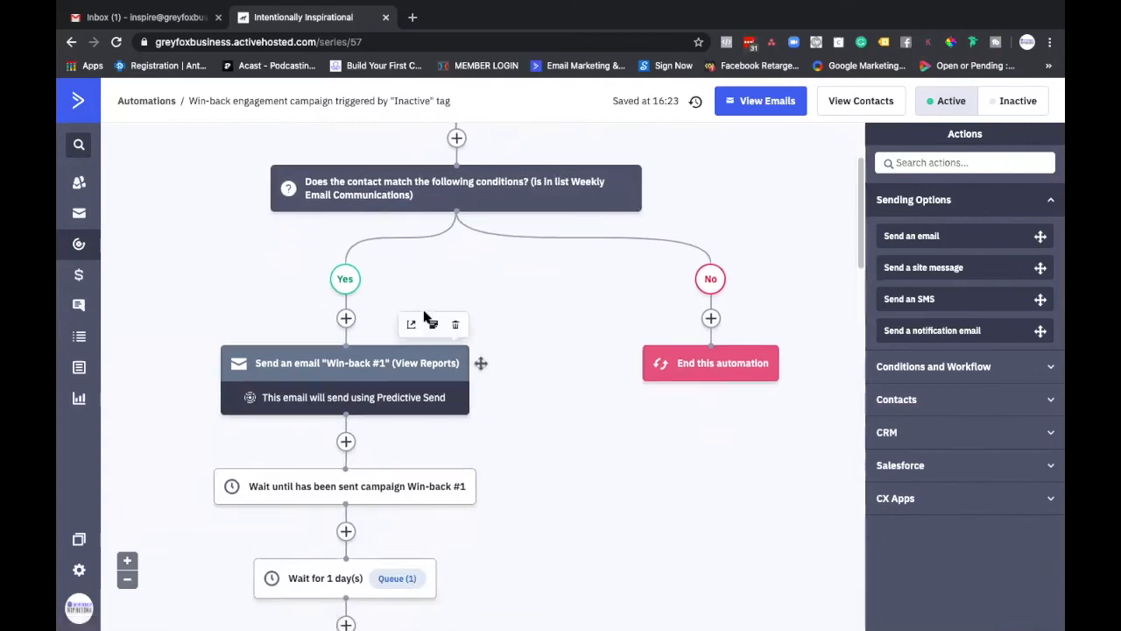
scroll(421, 271, down, 1)
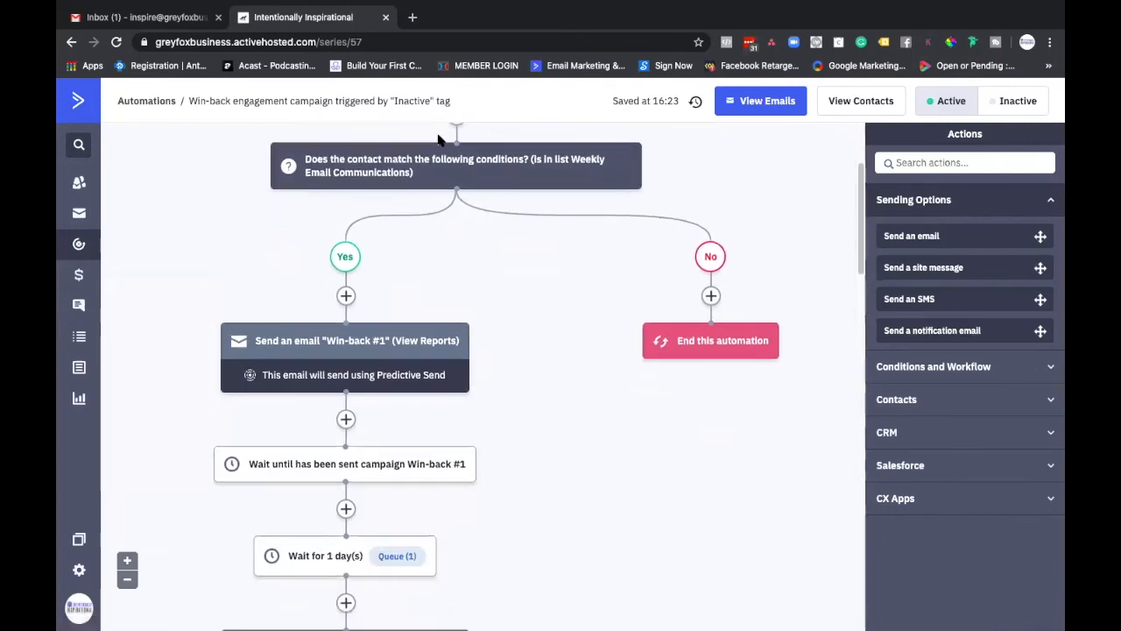
scroll(438, 315, down, 4)
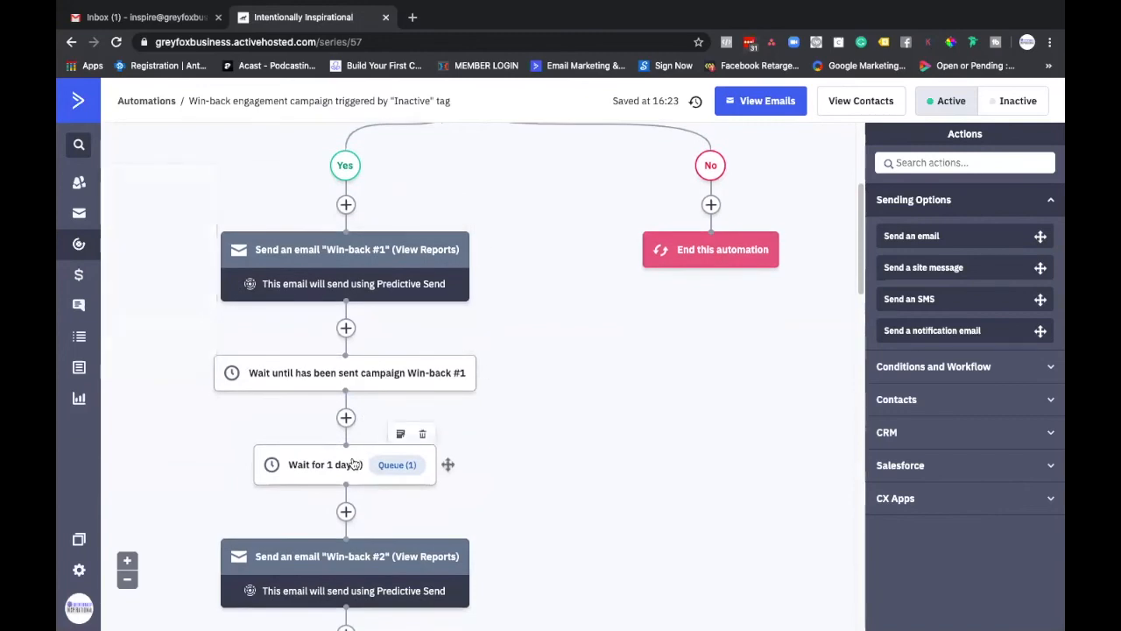
scroll(385, 456, down, 5)
scroll(353, 461, down, 5)
scroll(353, 520, down, 10)
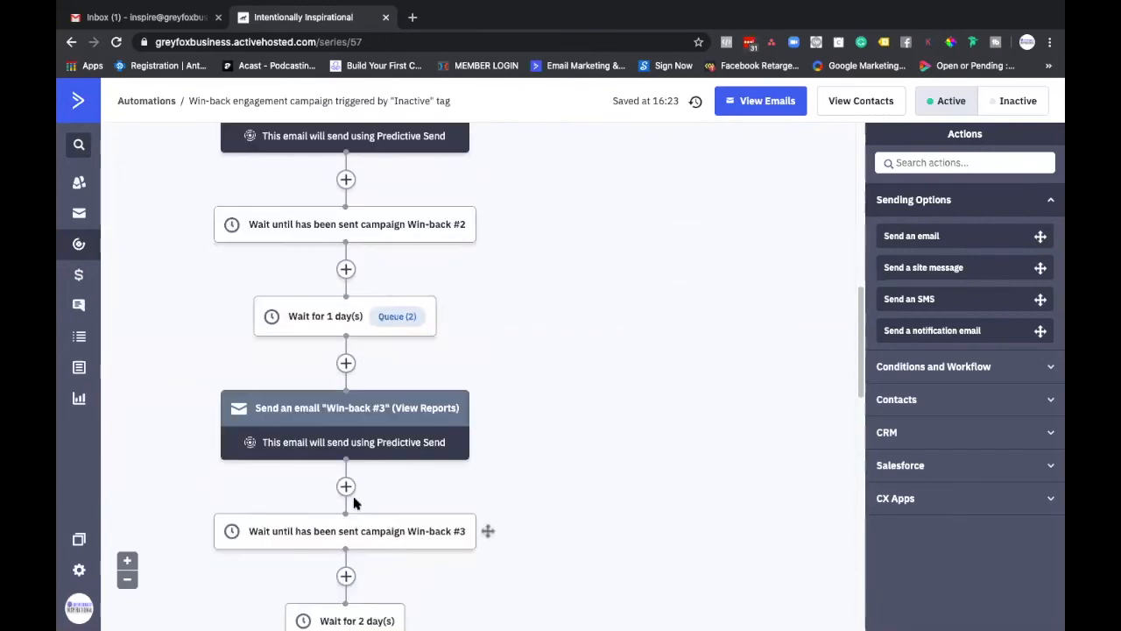
scroll(336, 432, down, 3)
scroll(342, 526, down, 5)
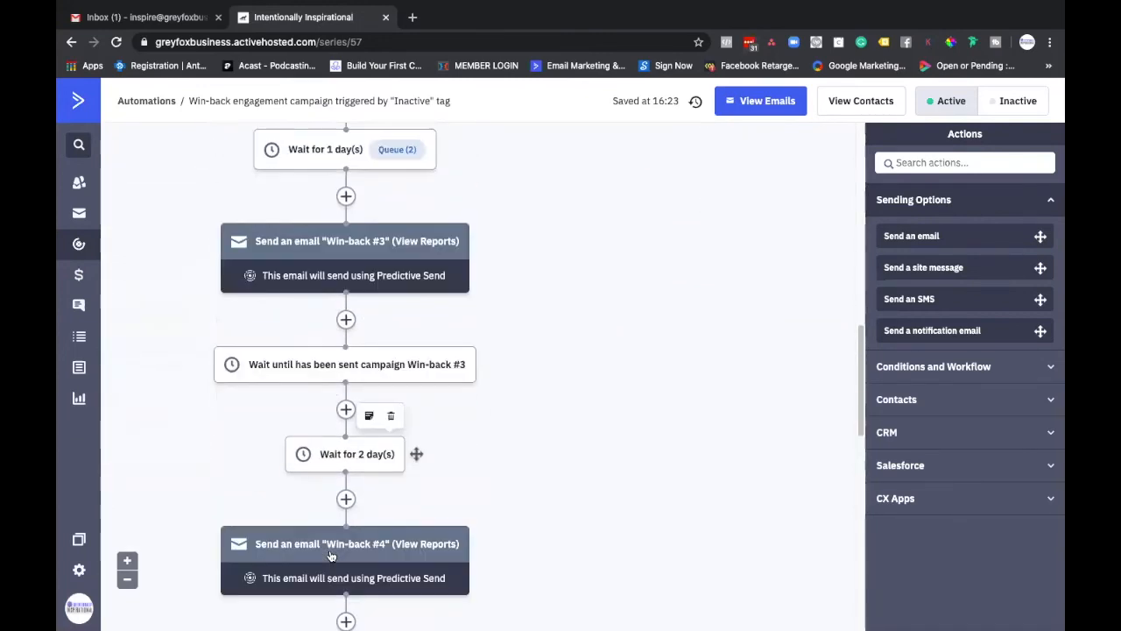
click(747, 103)
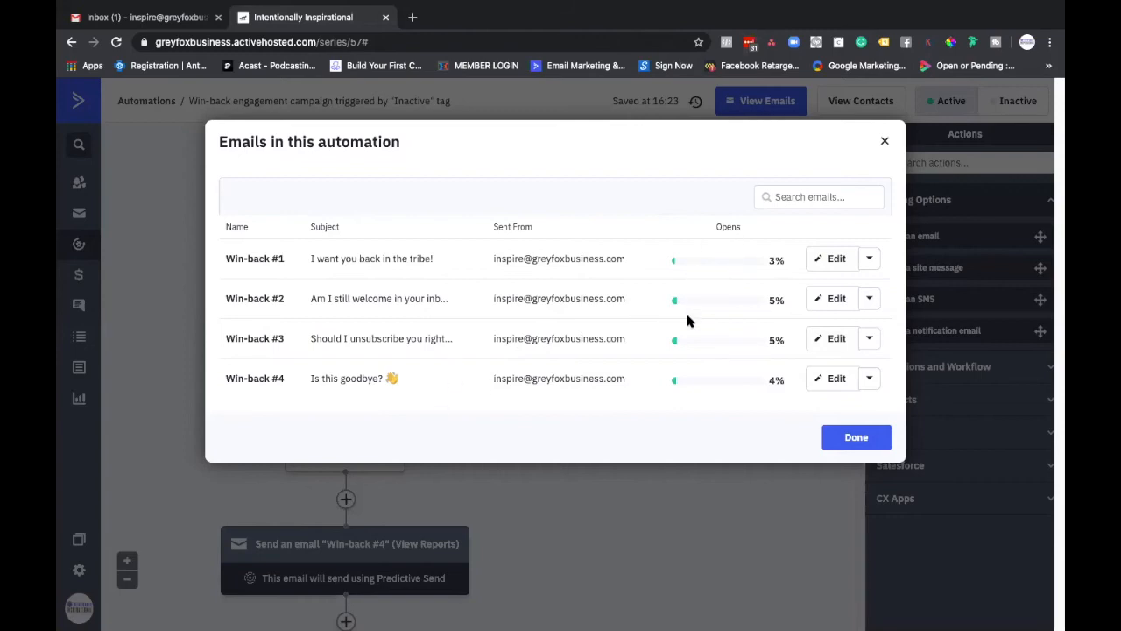
click(887, 145)
Step: Review the end of the win-back workflow, including the opened-campaign condition and its Yes and No branches
scroll(400, 306, down, 3)
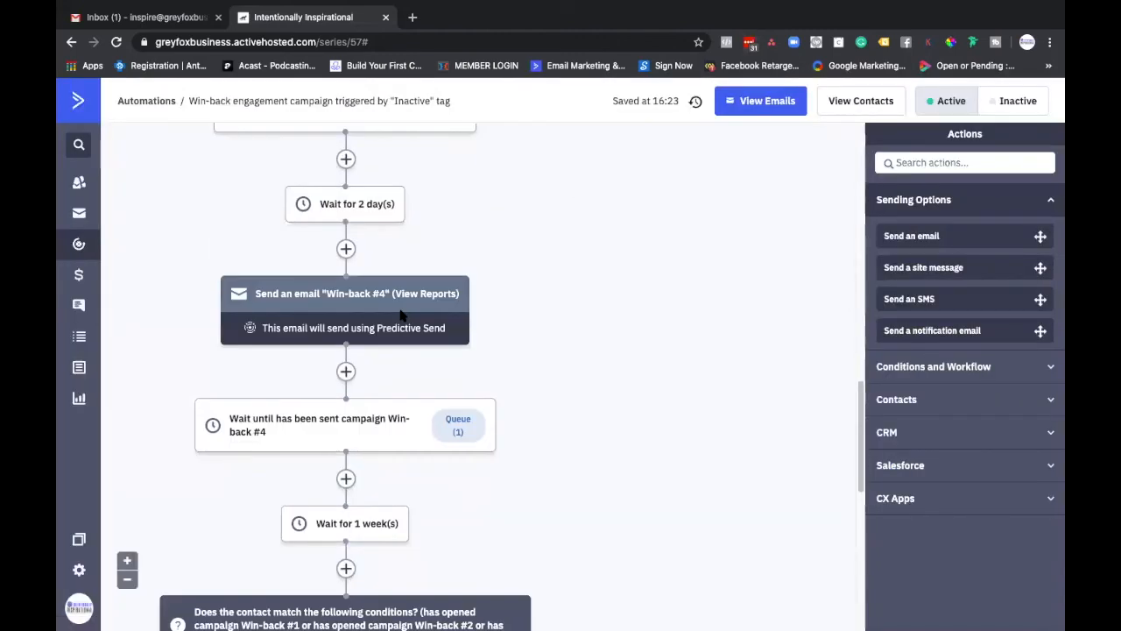
scroll(400, 314, down, 2)
scroll(400, 314, down, 2)
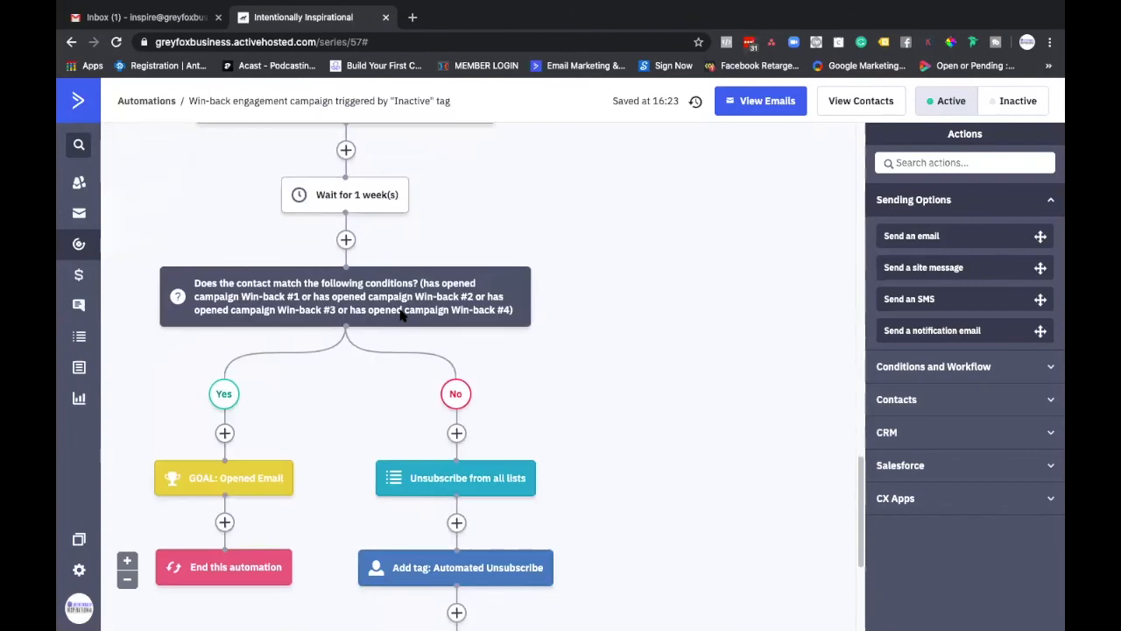
scroll(402, 317, down, 1)
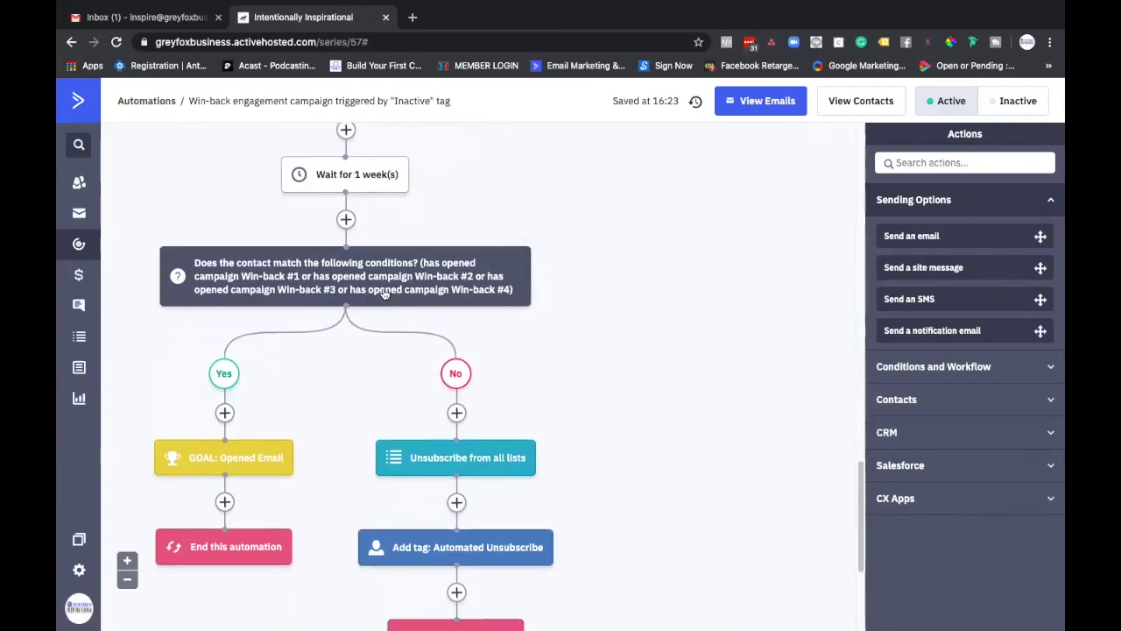
scroll(272, 351, down, 2)
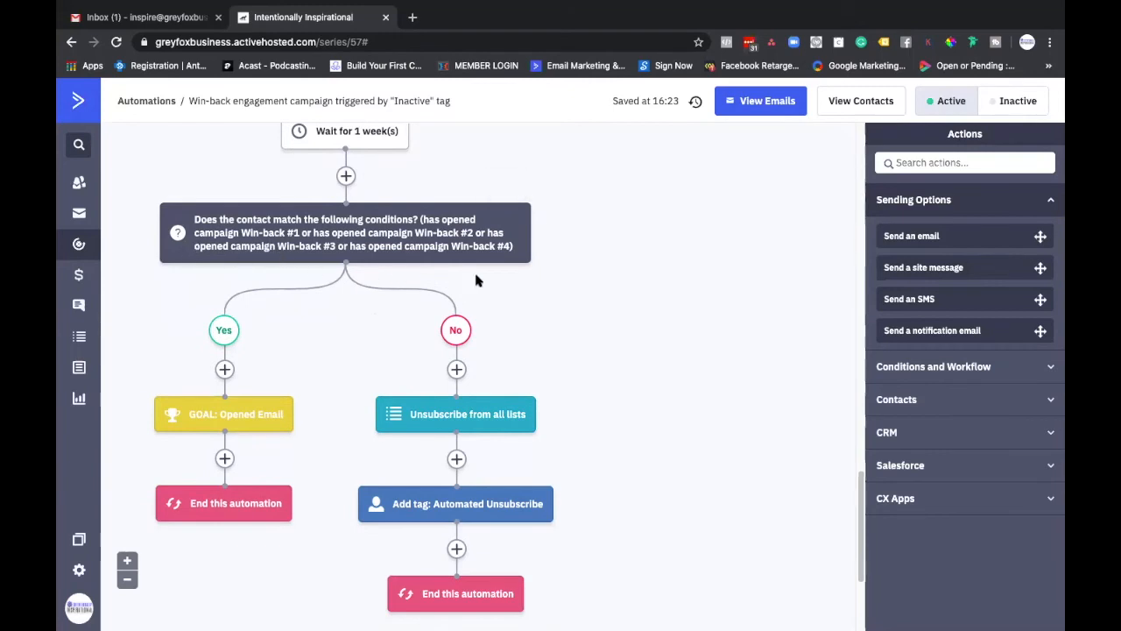
scroll(323, 304, up, 10)
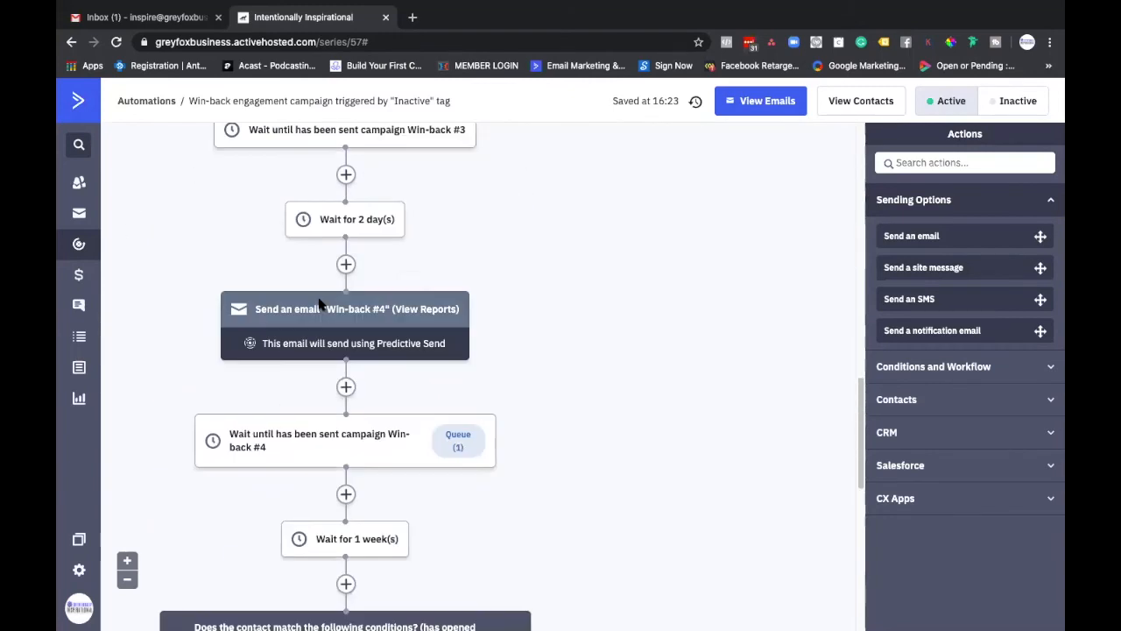
Step: Recheck the win-back workflow from the Win-back #4 email down to the unsubscribe, tagging and end actions of the branches
scroll(403, 331, up, 10)
scroll(394, 324, down, 14)
scroll(390, 325, down, 10)
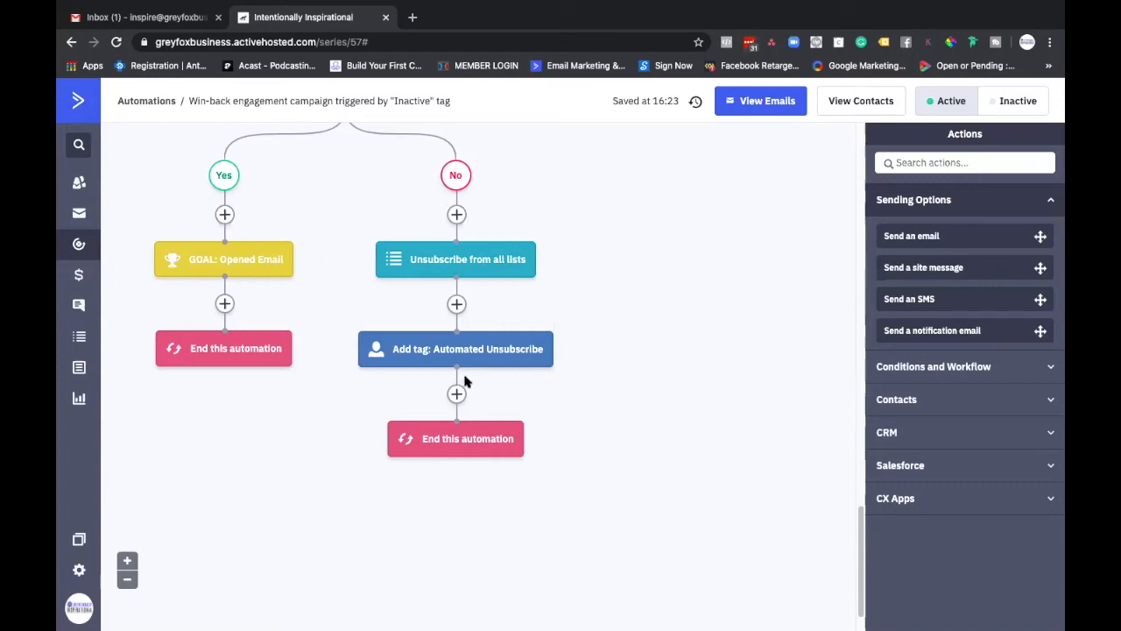
Step: Create a new automation using the Start from Scratch recipe
mouse_move(557, 334)
click(80, 248)
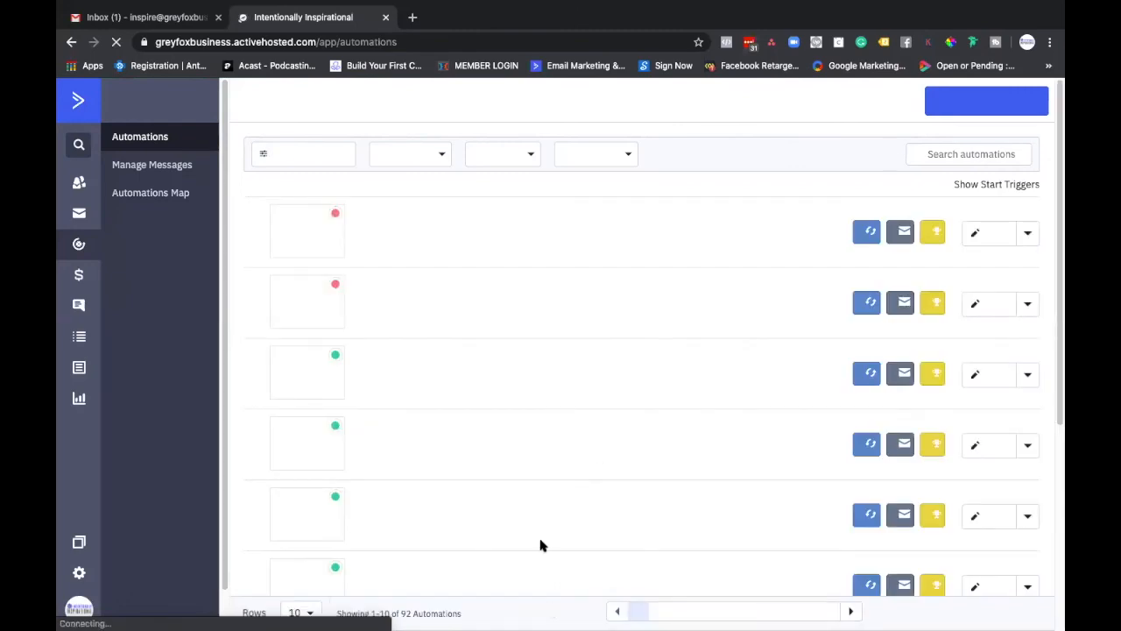
click(972, 104)
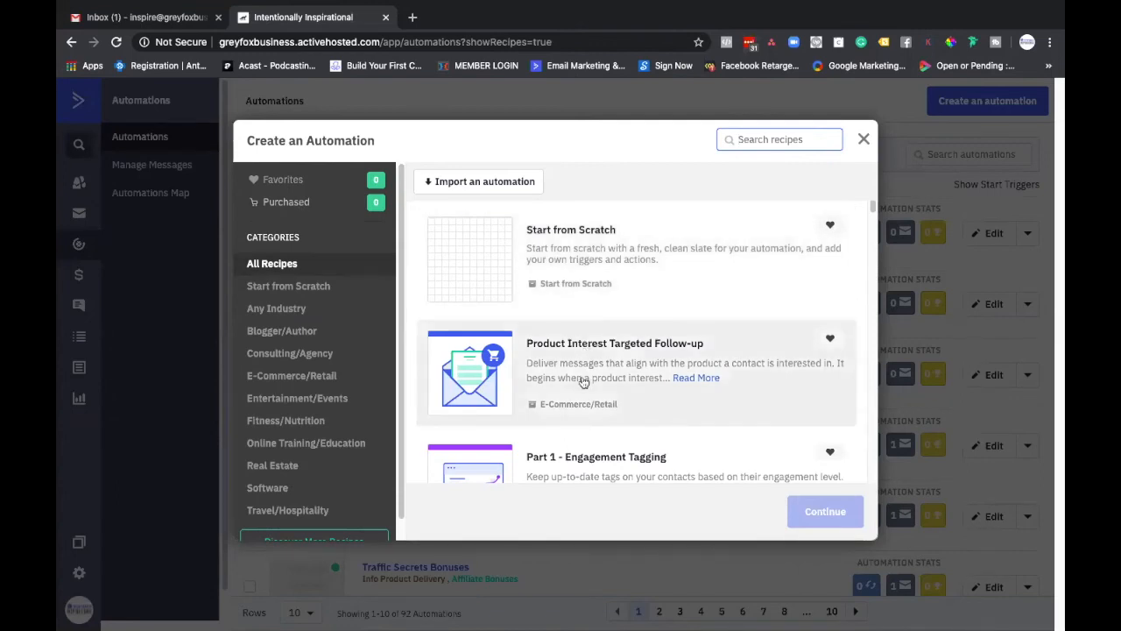
click(570, 251)
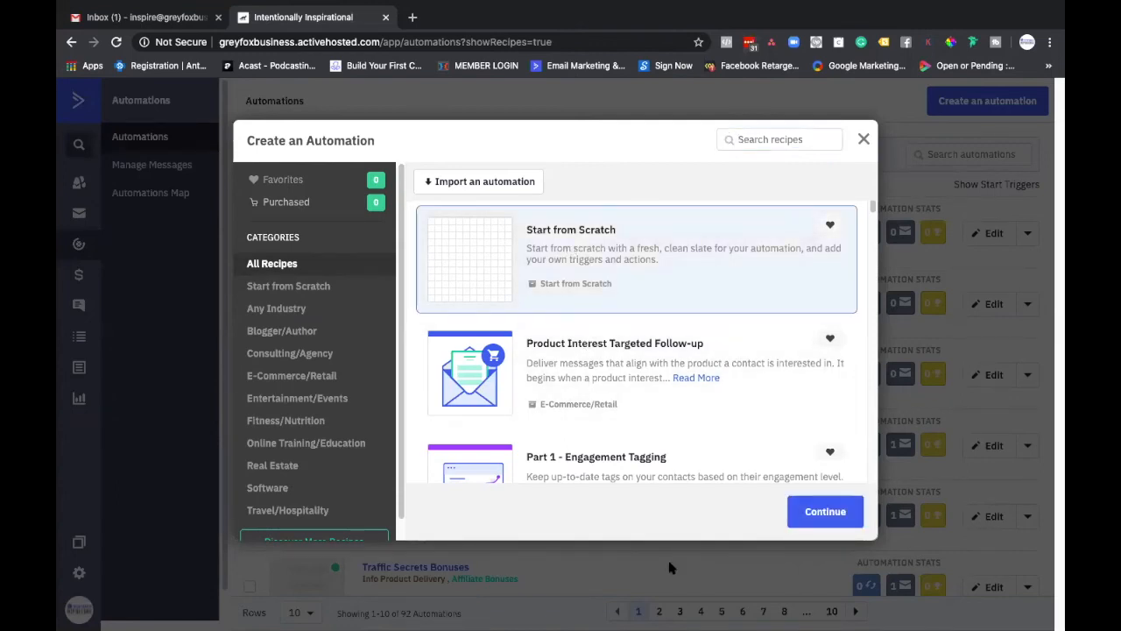
click(824, 513)
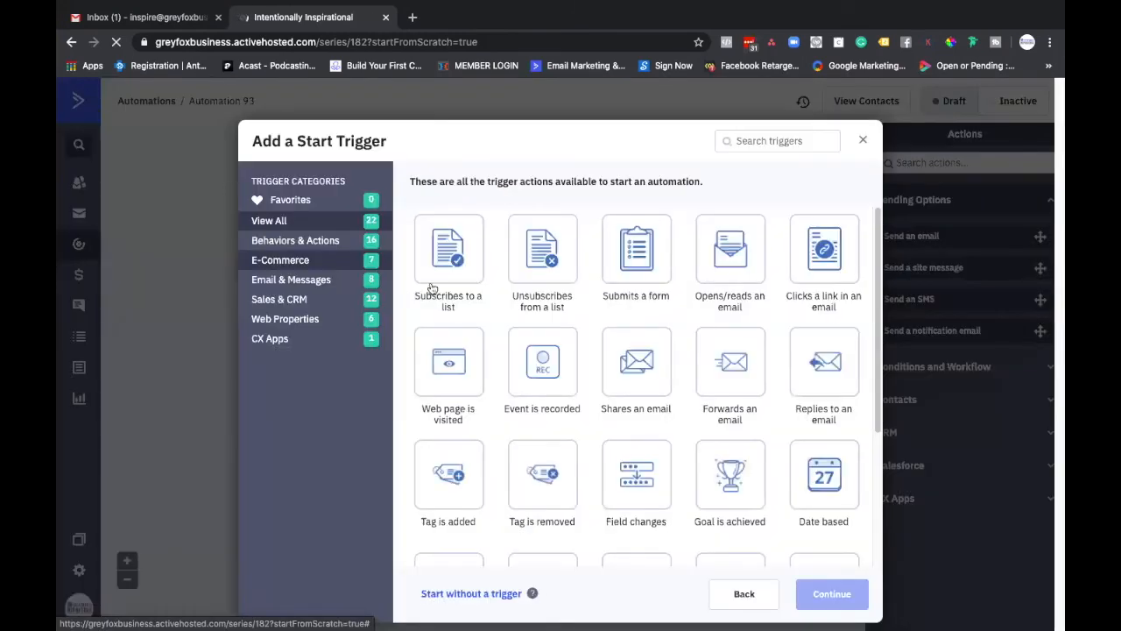
Step: Add a "Tag is added" start trigger for the tag CheckedOut and dismiss the choice of a first action
click(448, 495)
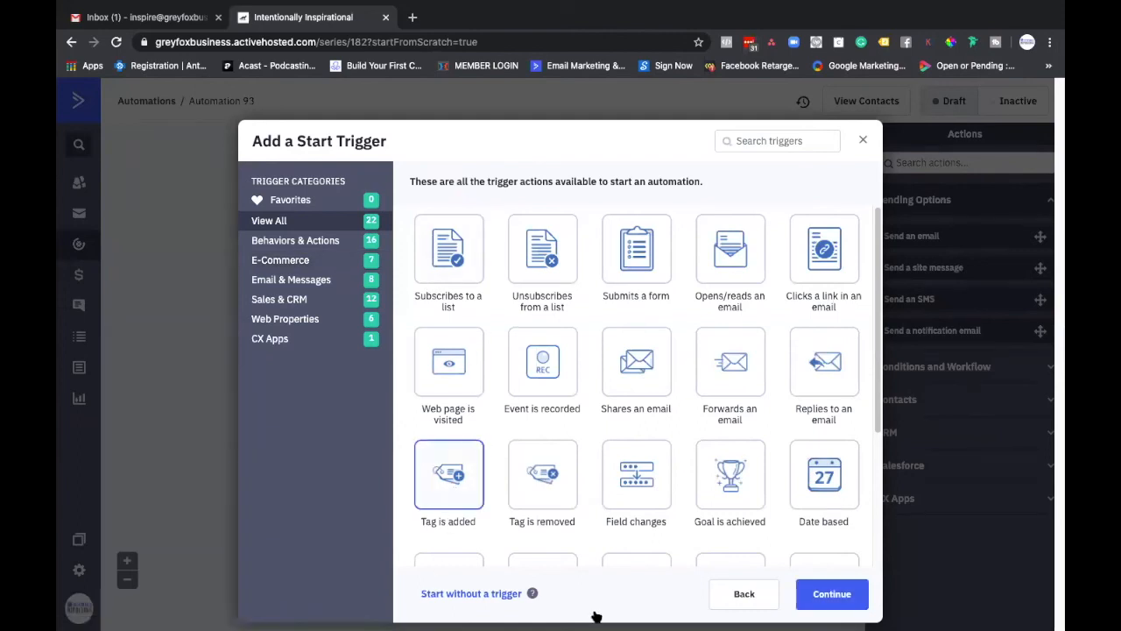
click(818, 595)
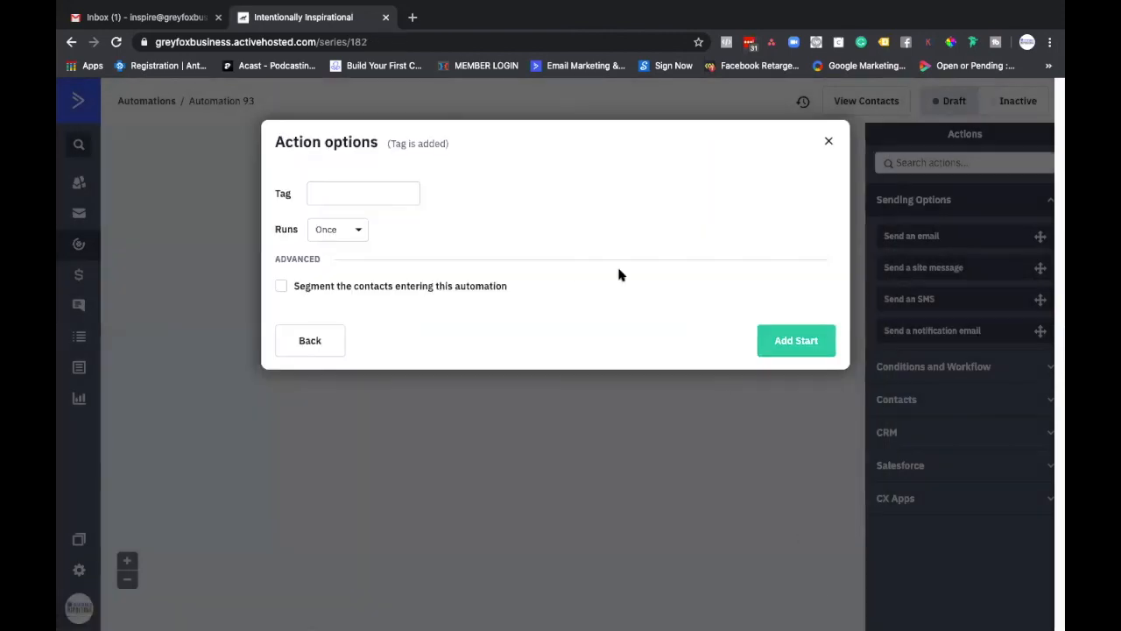
click(385, 198)
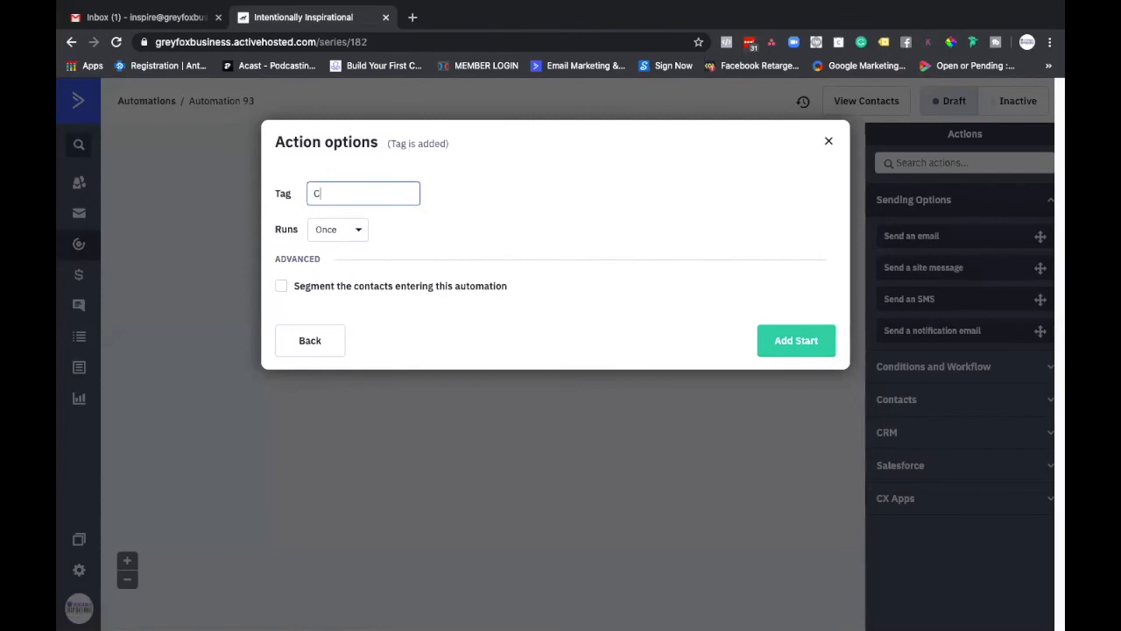
text(CheckedO)
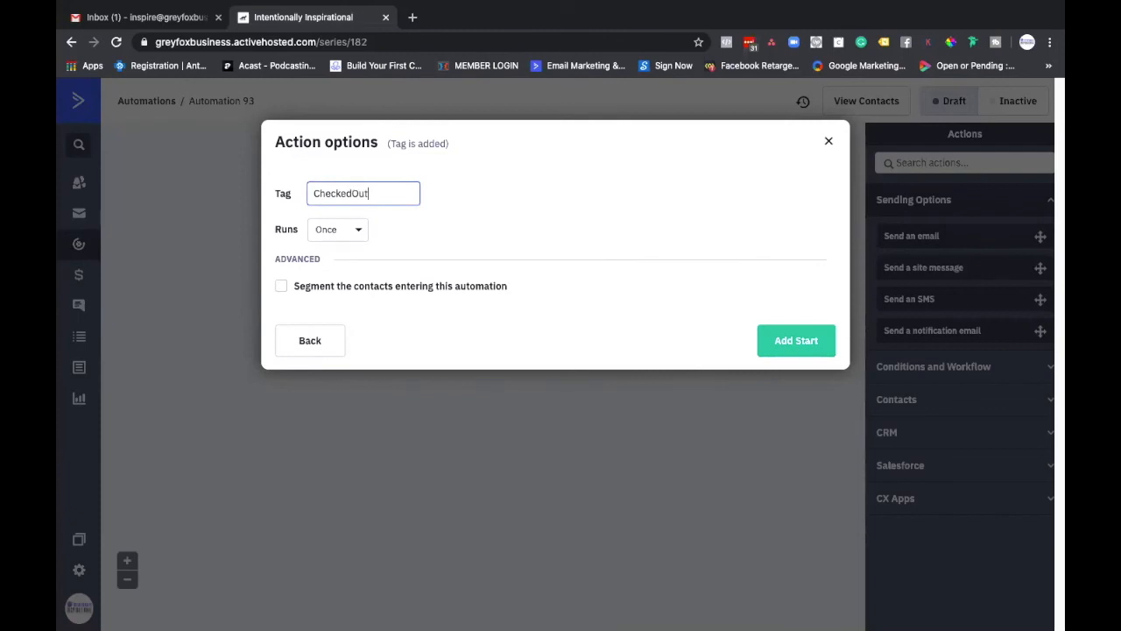
text(ut)
click(793, 341)
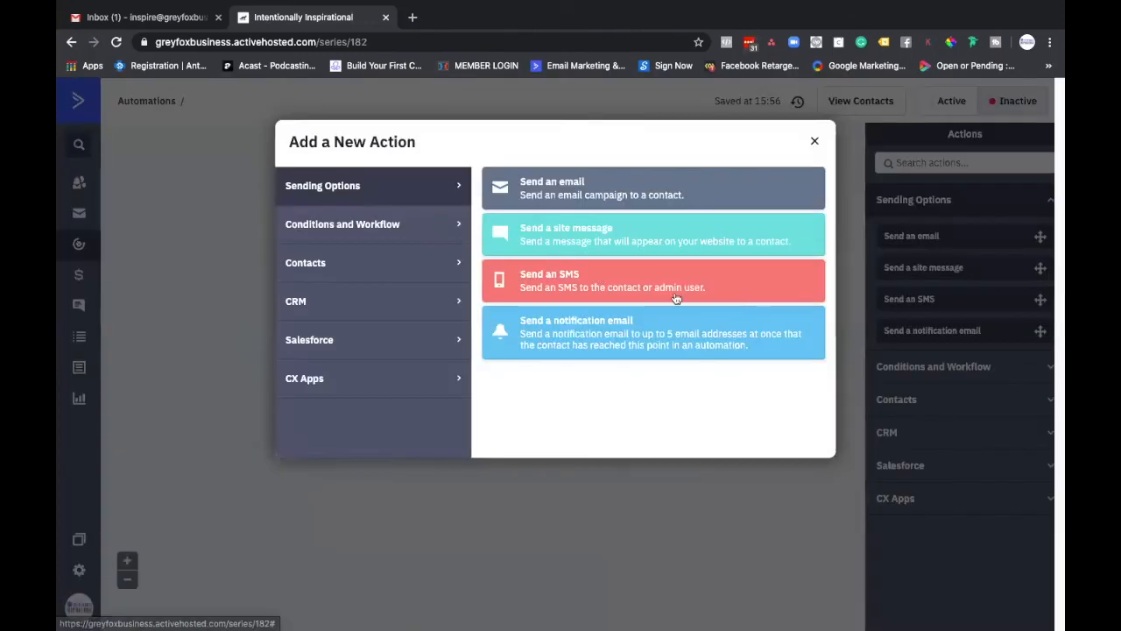
click(814, 141)
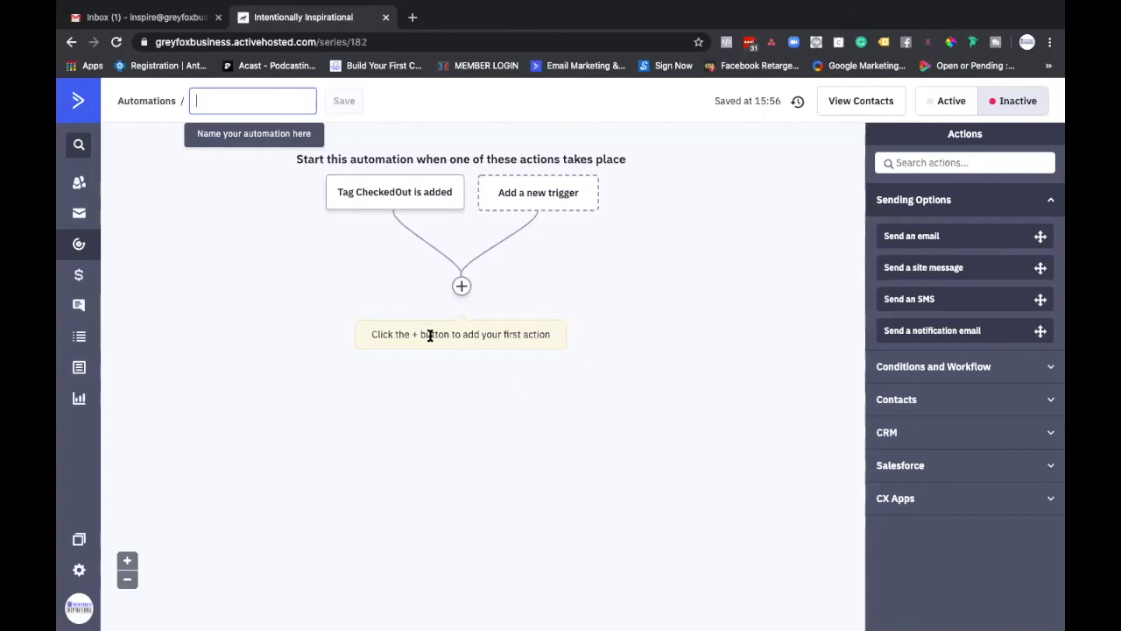
Step: Open the Part 1 - Engagement Tagging automation and check how the final tag it adds is spelled
click(78, 246)
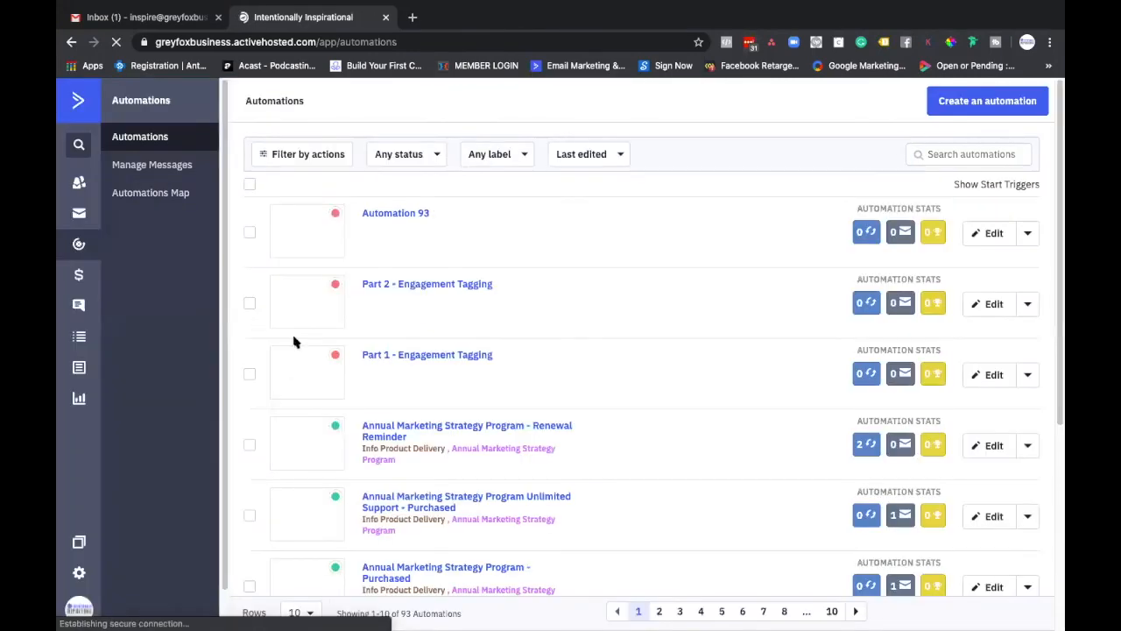
click(427, 356)
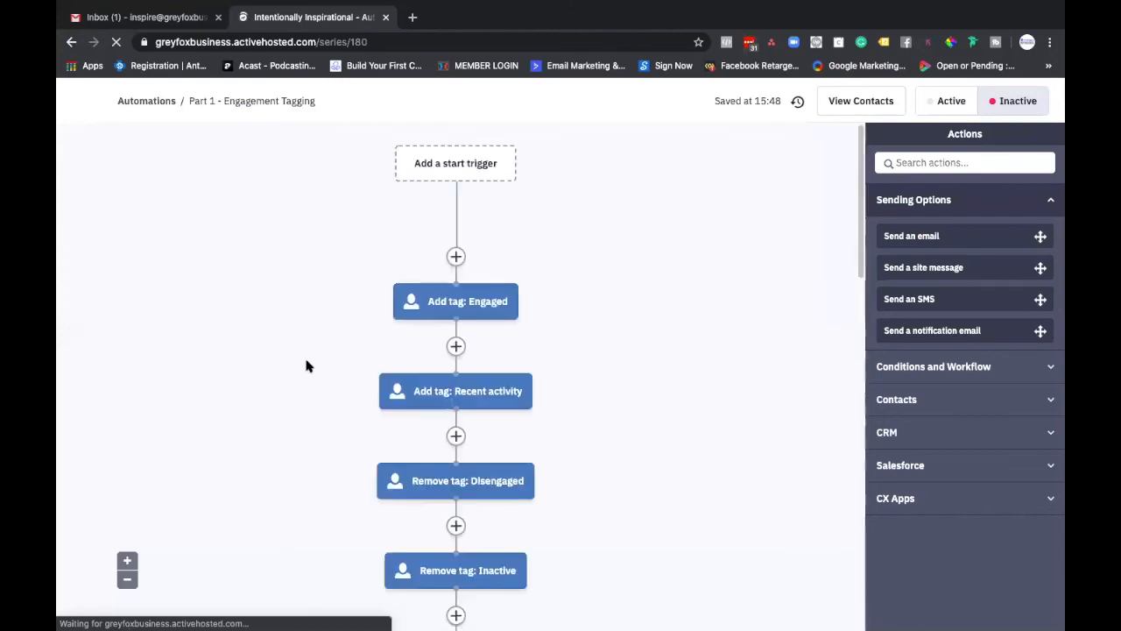
scroll(368, 446, down, 3)
scroll(386, 456, down, 8)
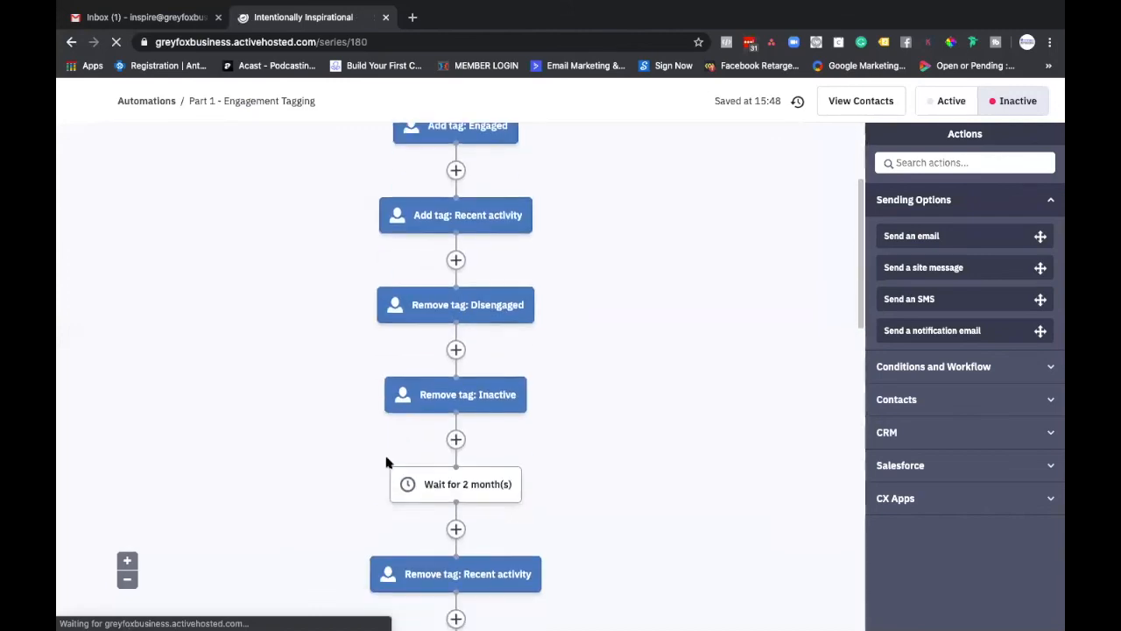
scroll(481, 482, down, 5)
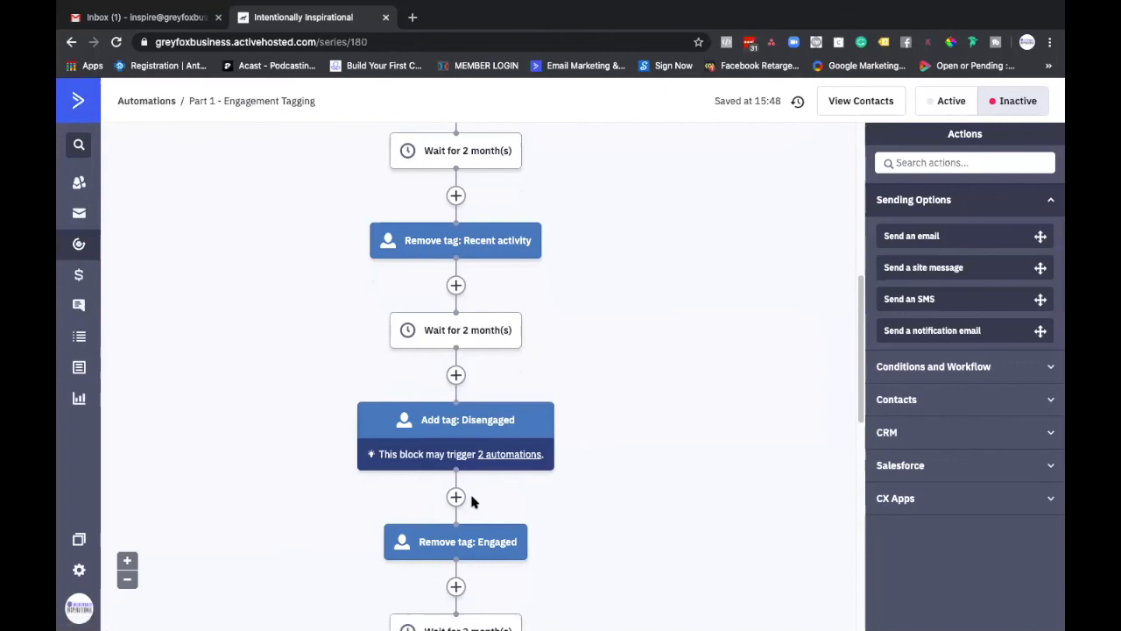
scroll(478, 498, down, 3)
scroll(479, 498, down, 4)
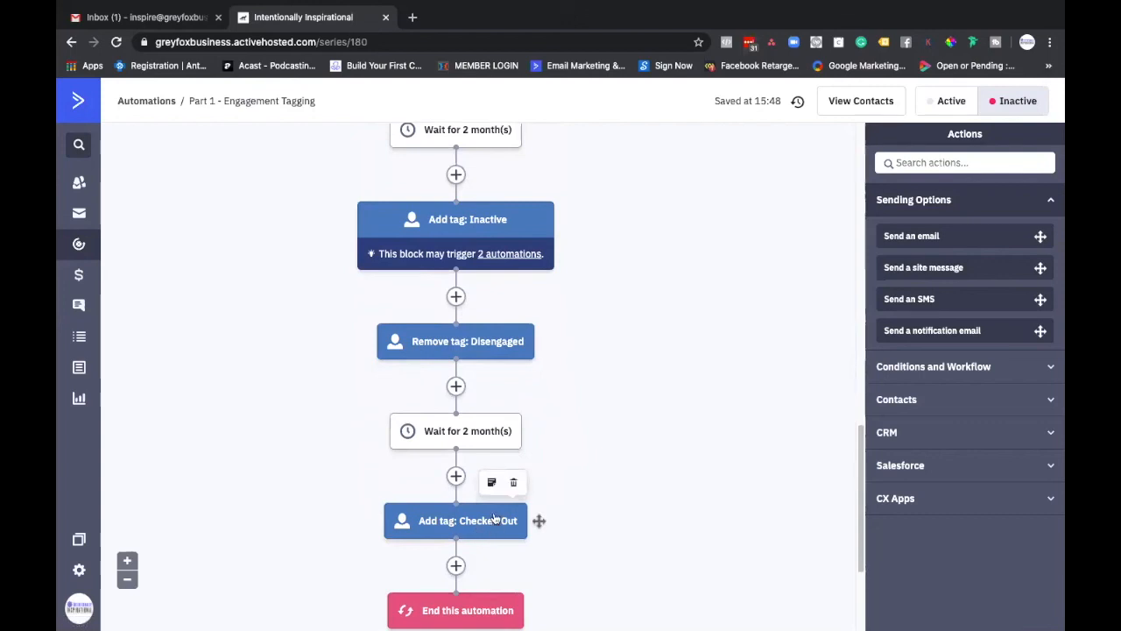
Step: Reopen Automation 93 and try to set its CheckedOut start trigger to run Multiple Times
click(79, 251)
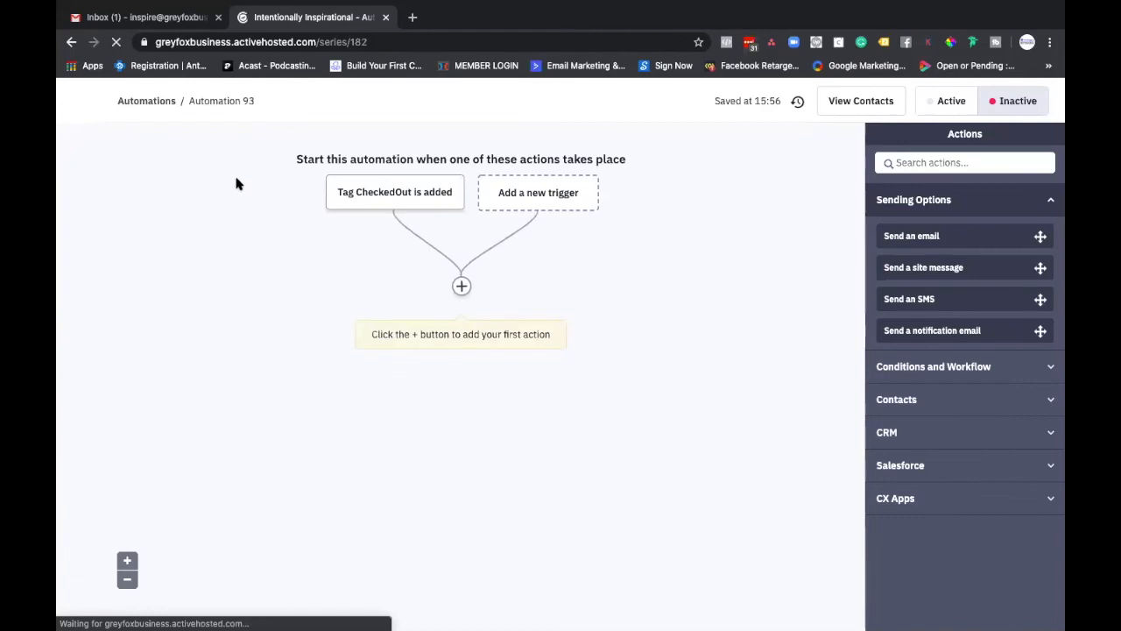
click(402, 192)
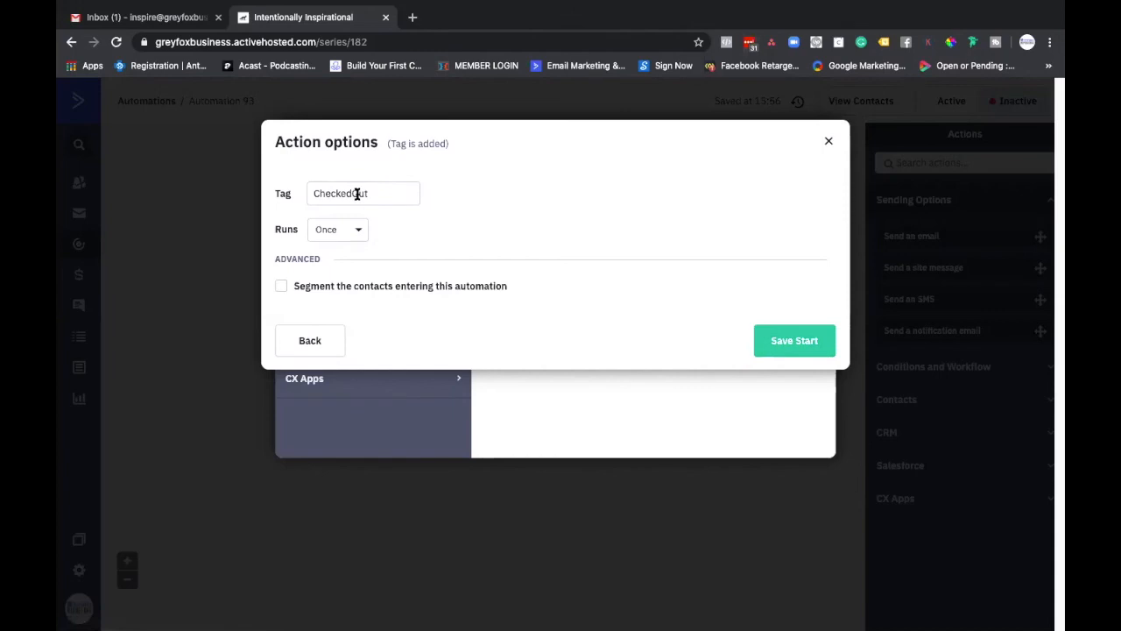
click(345, 233)
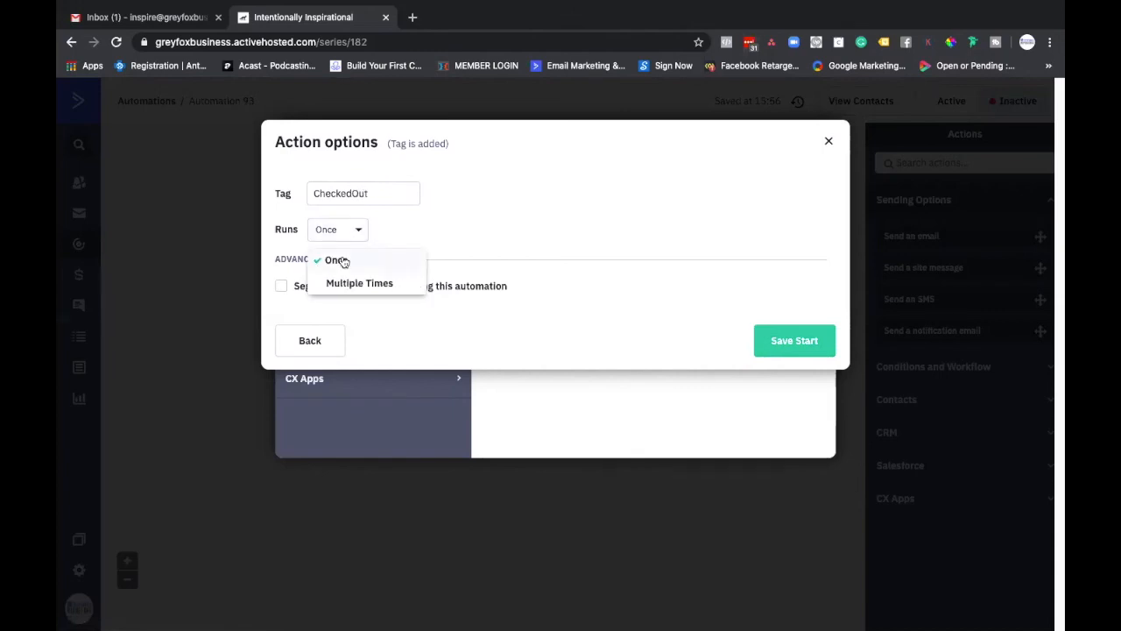
click(336, 284)
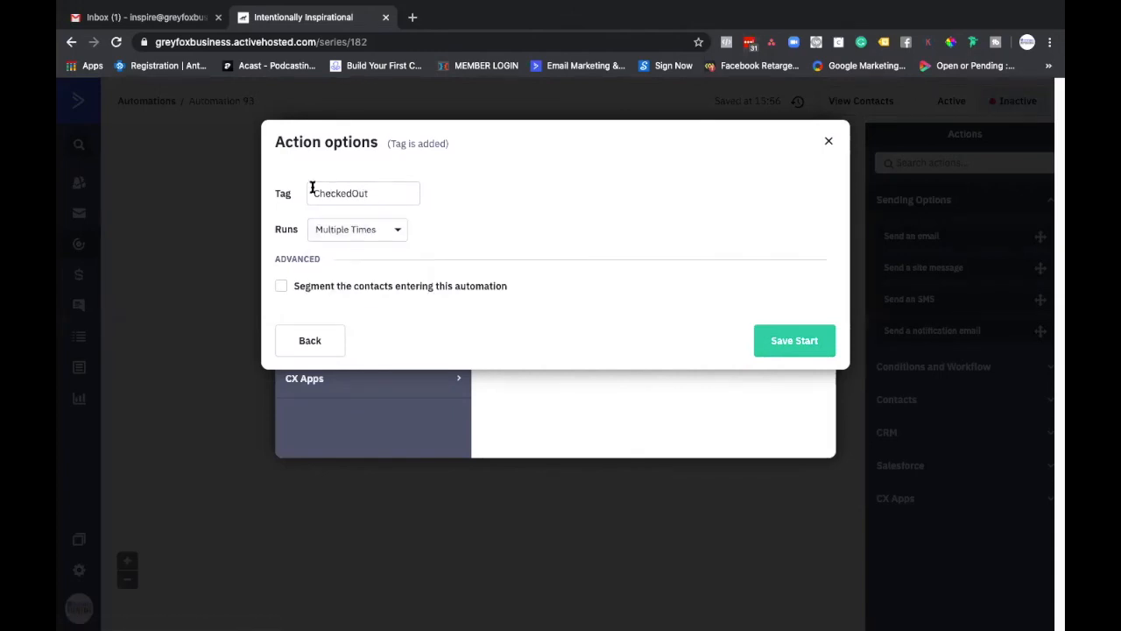
click(825, 138)
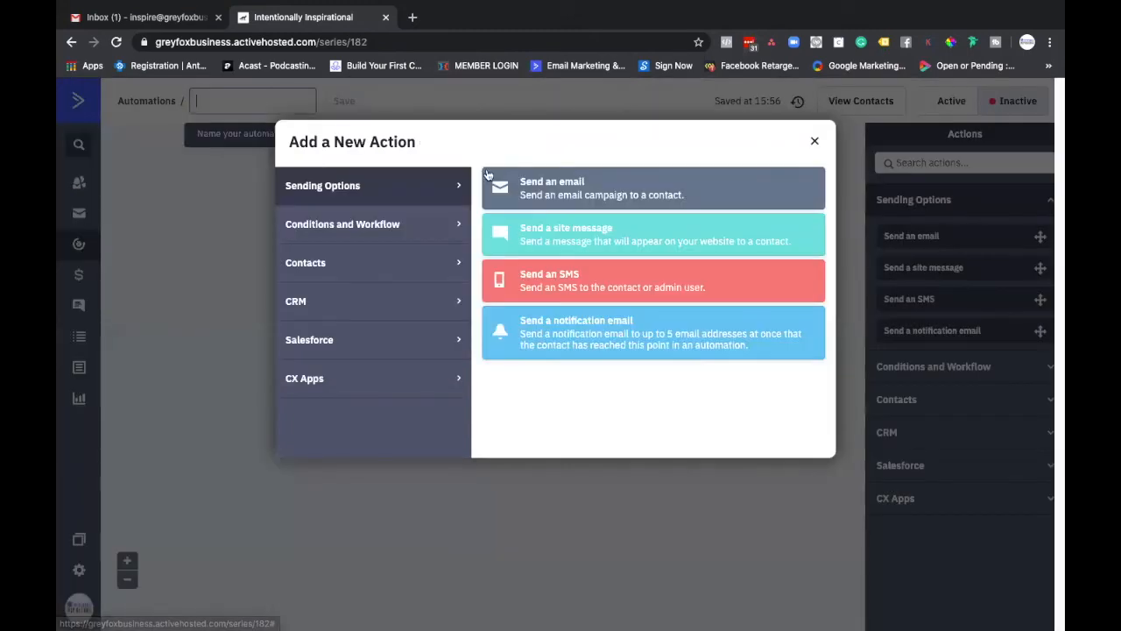
click(818, 145)
Step: Delete the CheckedOut start trigger from the automation and dismiss the choice of a first action
mouse_move(441, 187)
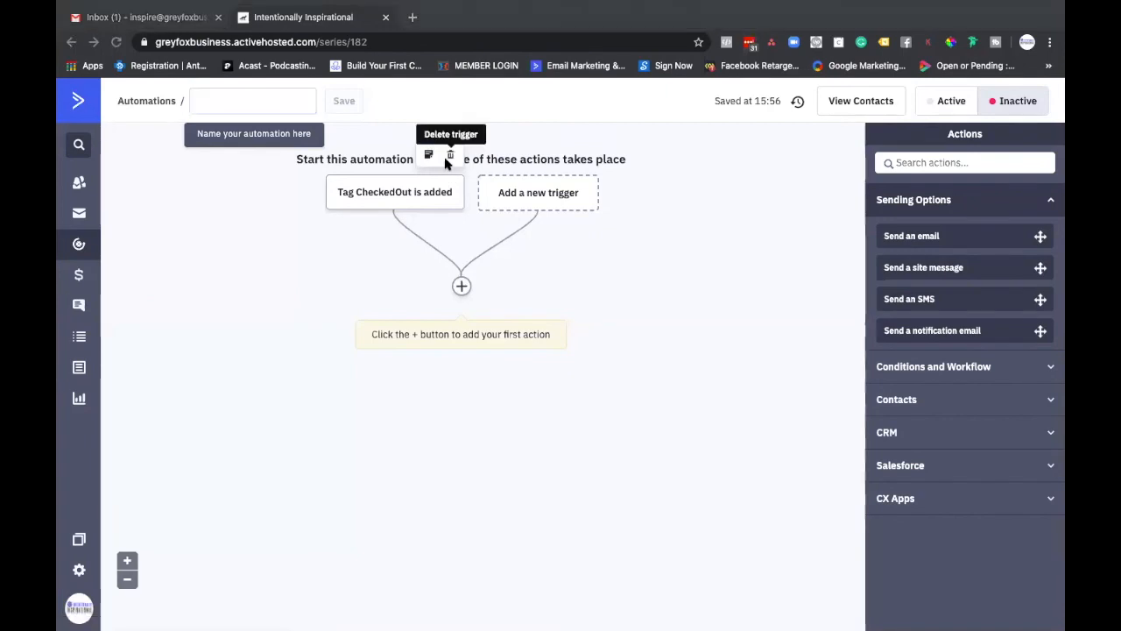
click(543, 200)
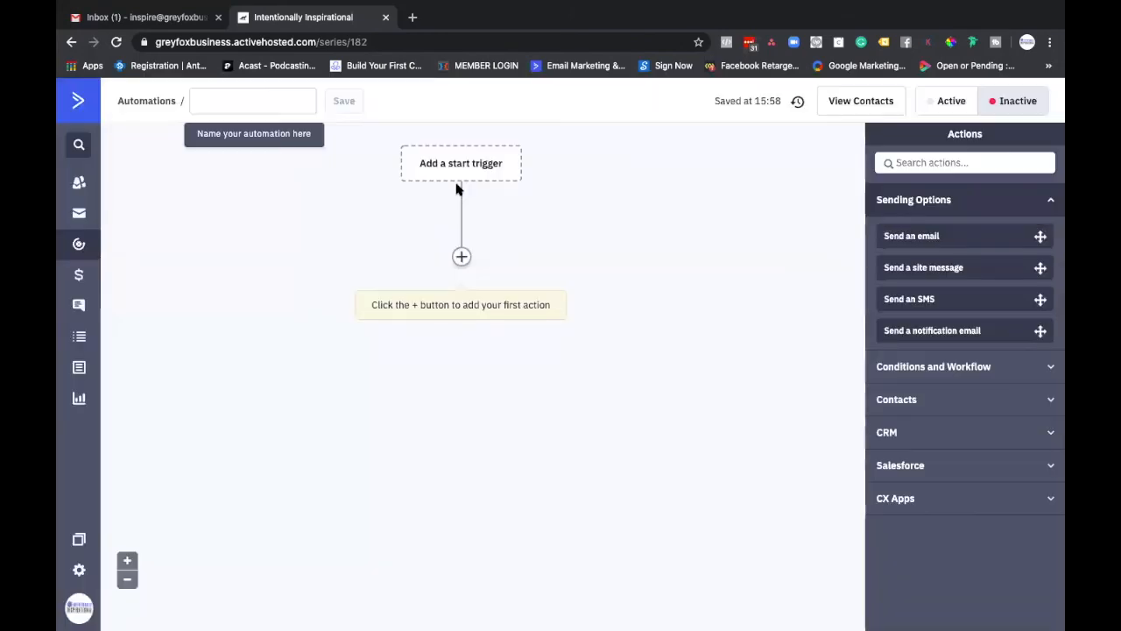
click(461, 256)
click(814, 142)
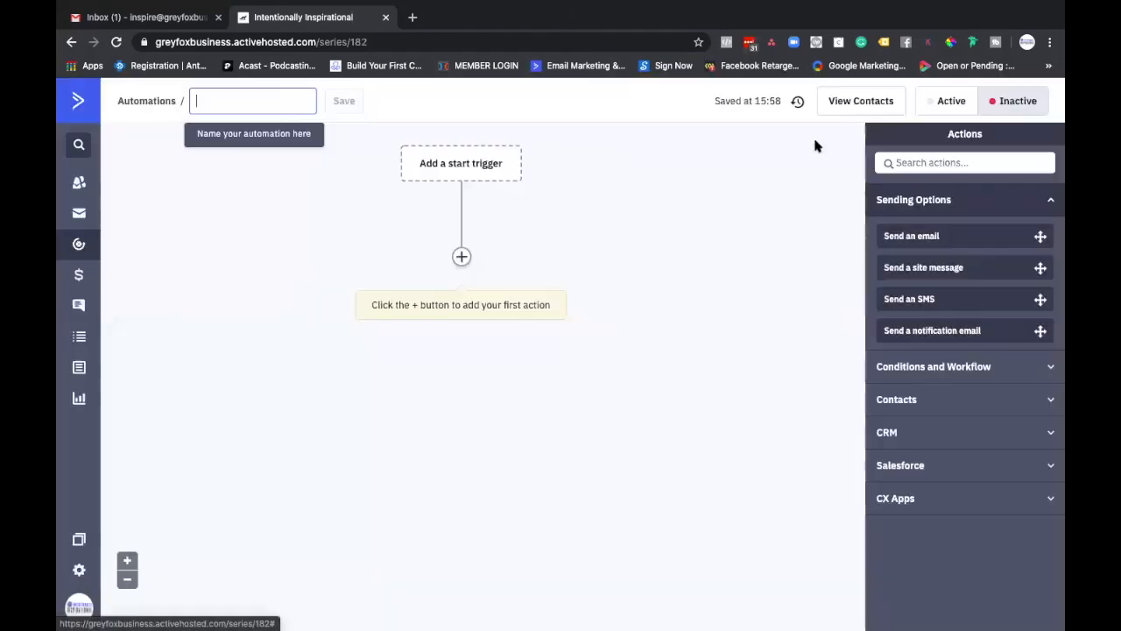
Step: Add a "Tag is added" start trigger for the tag Checked Out, set to run Multiple Times
click(427, 175)
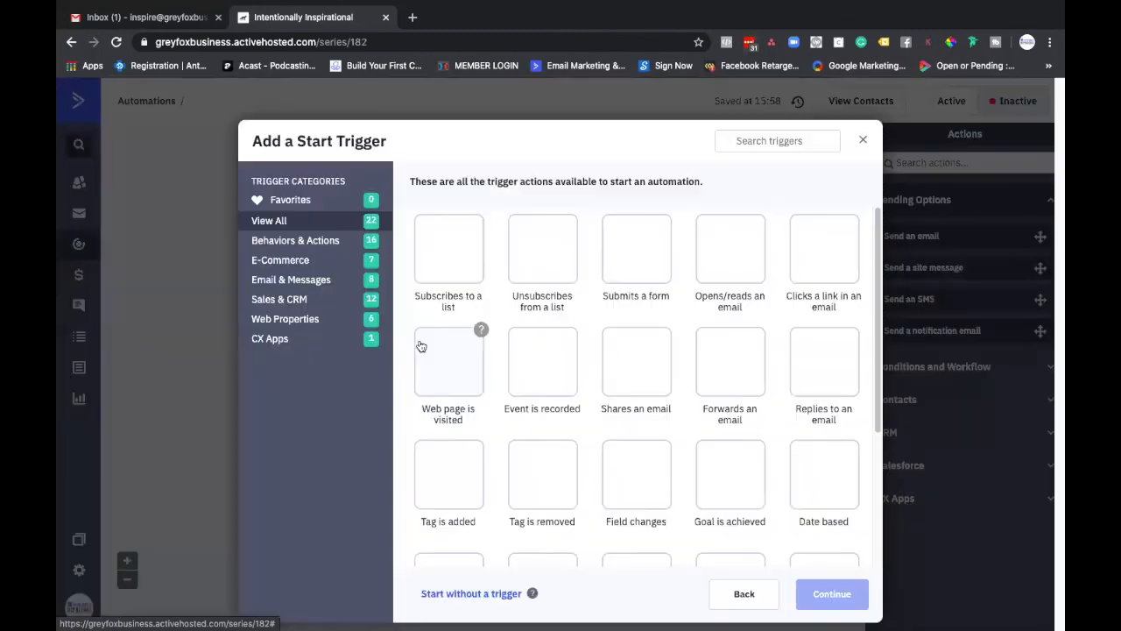
click(449, 470)
click(832, 594)
click(403, 194)
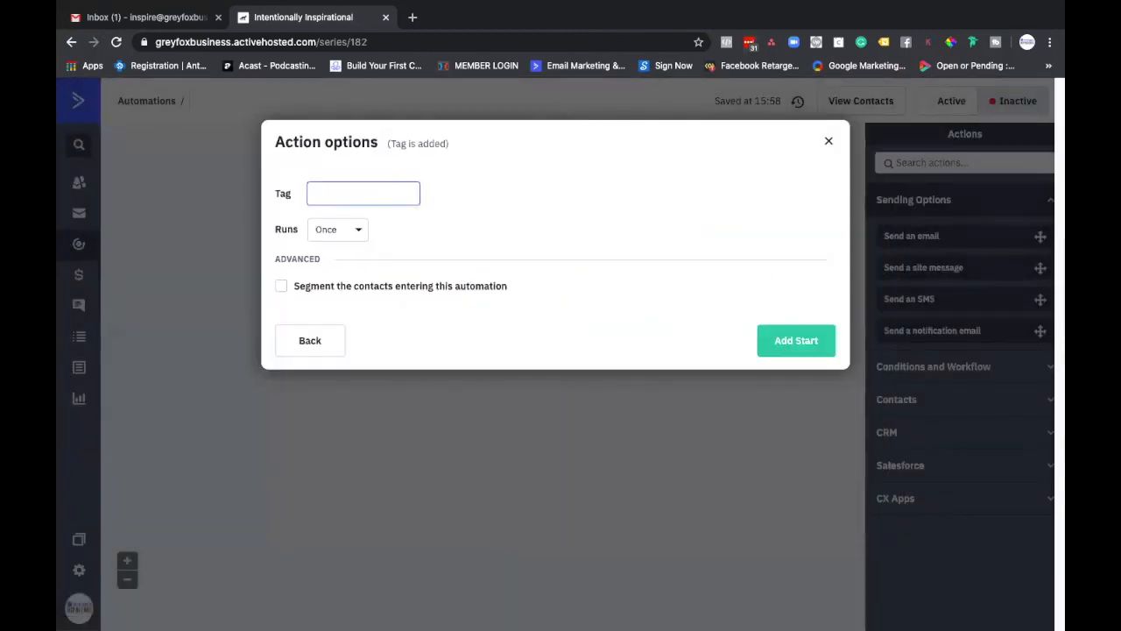
text(Checked Out)
click(345, 229)
click(346, 282)
click(766, 344)
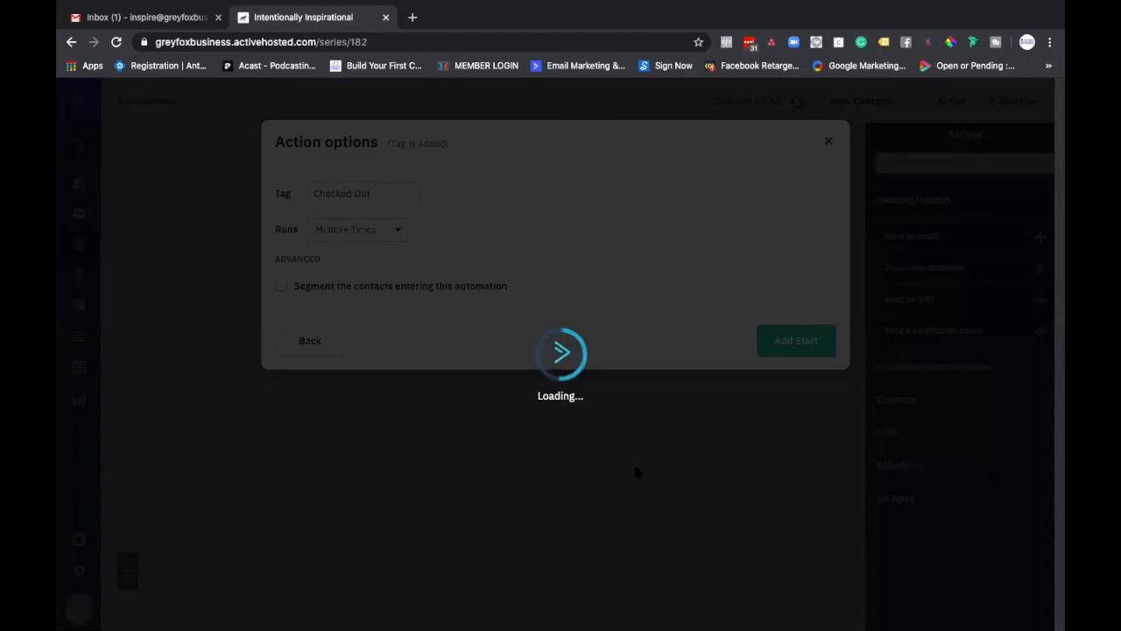